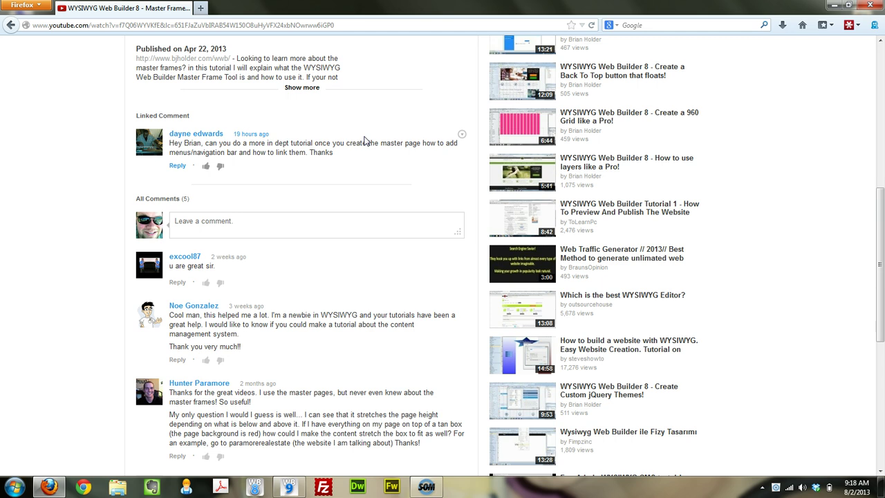
Switch from the browser to the WYSIWYG Web Builder window with the untitled project.
click(291, 488)
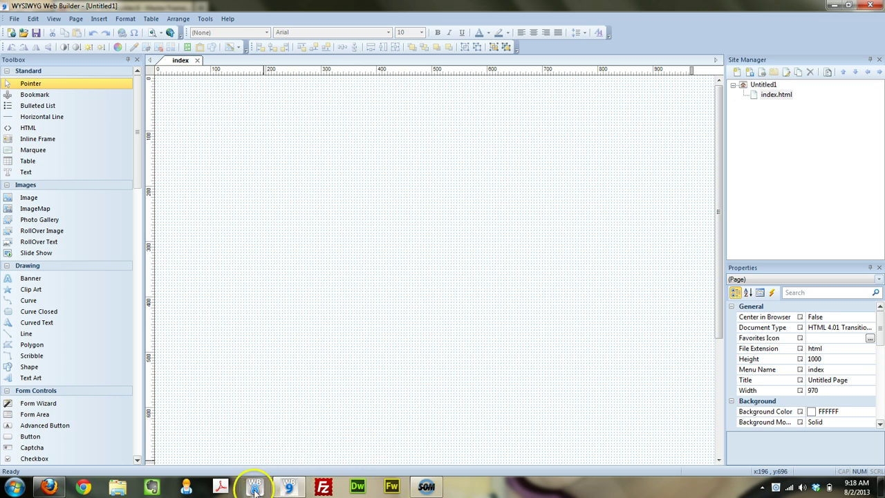
drag(138, 149, 139, 83)
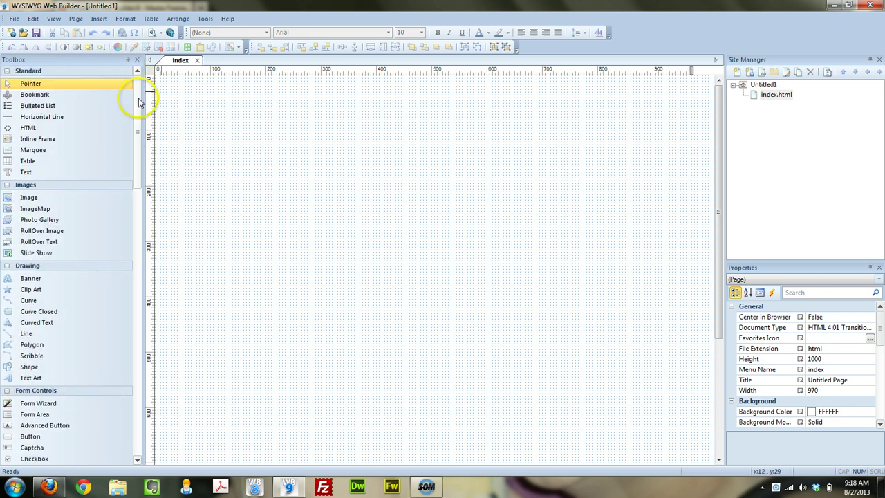
mouse_move(139, 97)
mouse_down()
mouse_move(139, 241)
mouse_move(138, 93)
mouse_up()
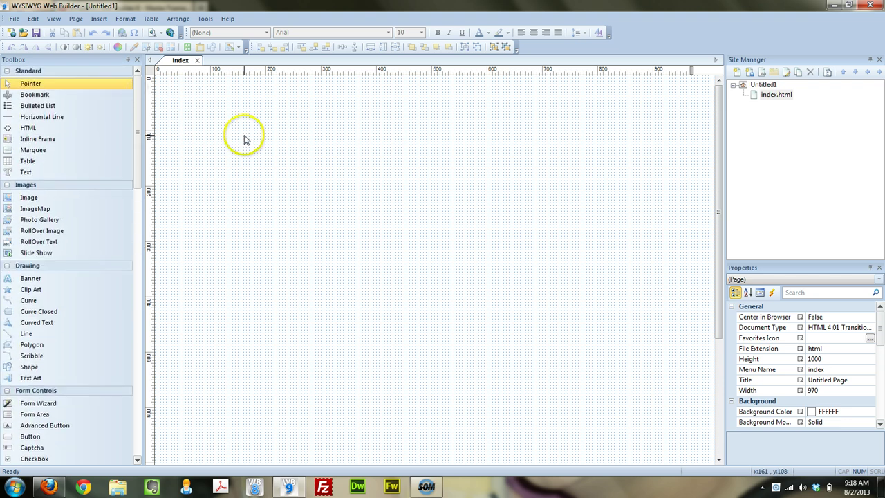
drag(136, 139, 138, 83)
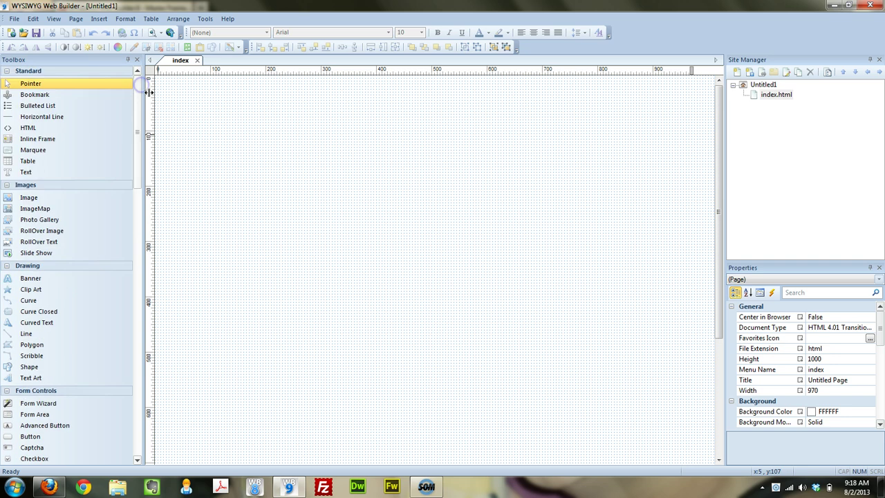
Unpin WYSIWYG Web Builder 8 from the taskbar.
click(303, 425)
right_click(268, 486)
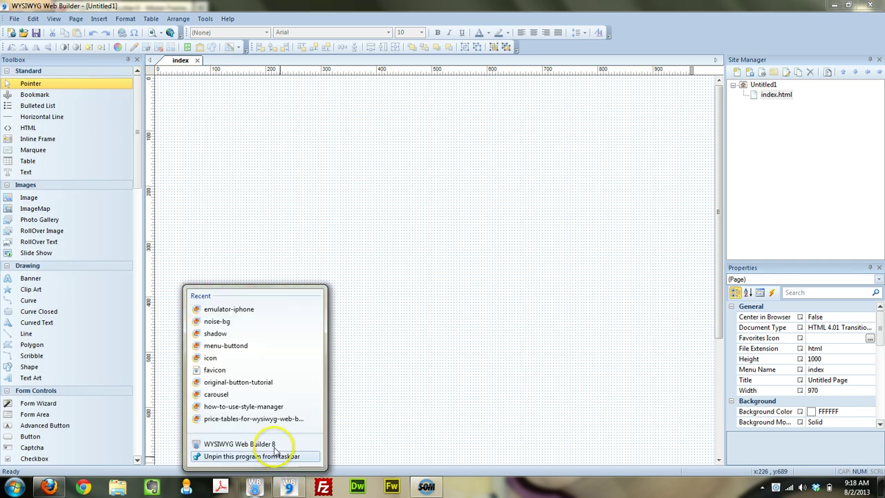
click(262, 457)
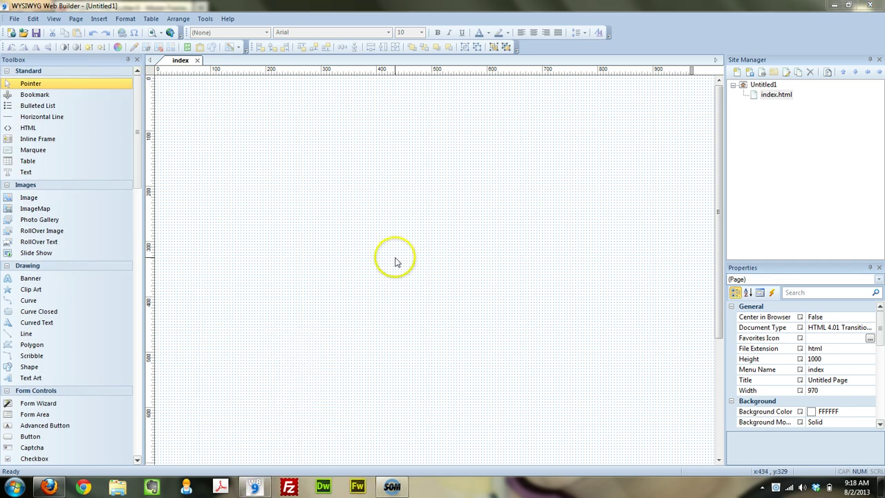
click(185, 140)
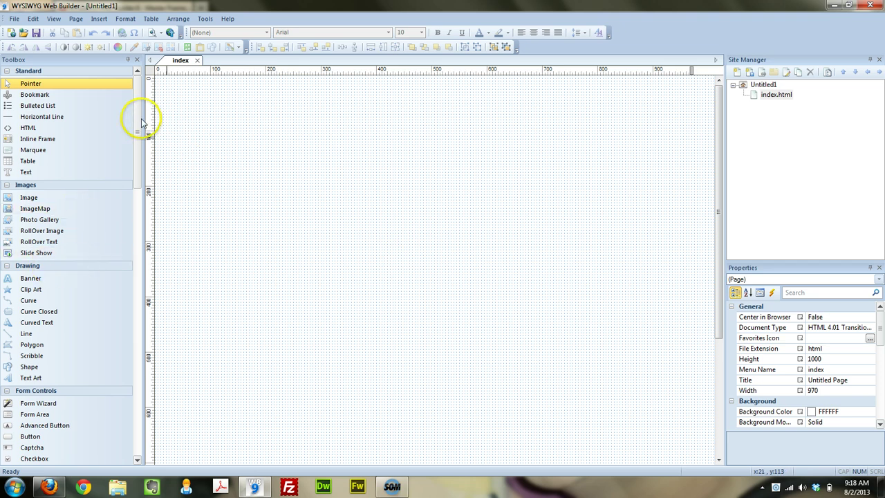
drag(138, 123, 127, 254)
drag(27, 358, 285, 240)
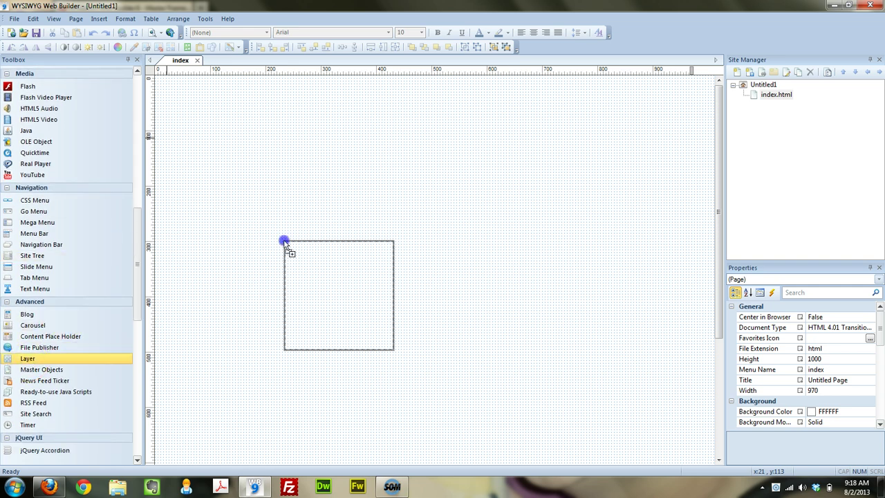
drag(342, 297, 200, 125)
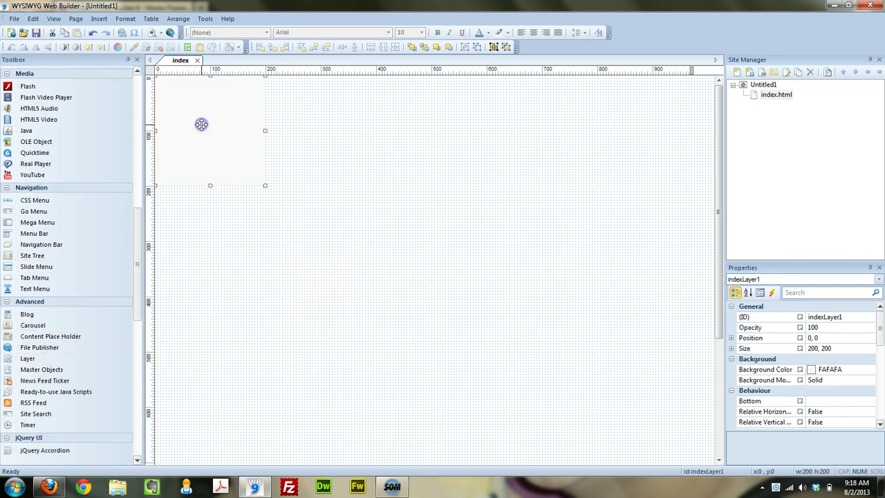
drag(210, 185, 216, 93)
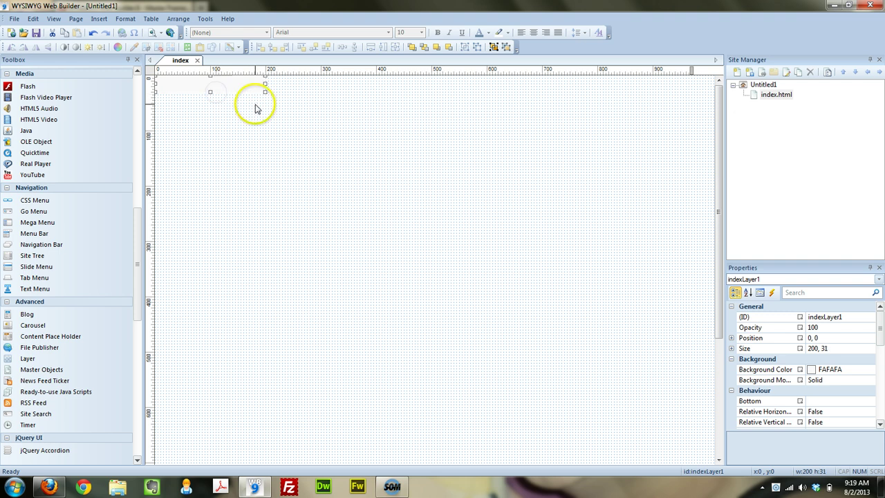
click(256, 107)
click(255, 106)
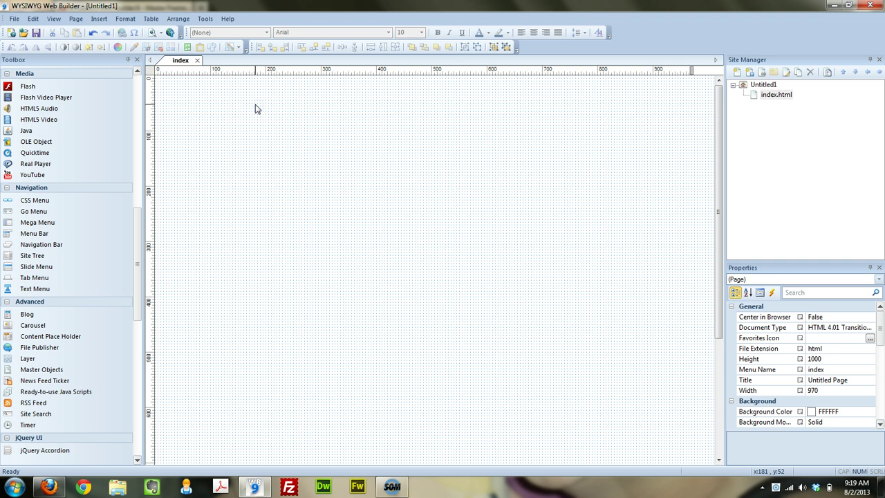
Open the project file 960.wbs from the WYSIWYG Web Builder Themes folder.
key(ctrl+o)
click(494, 296)
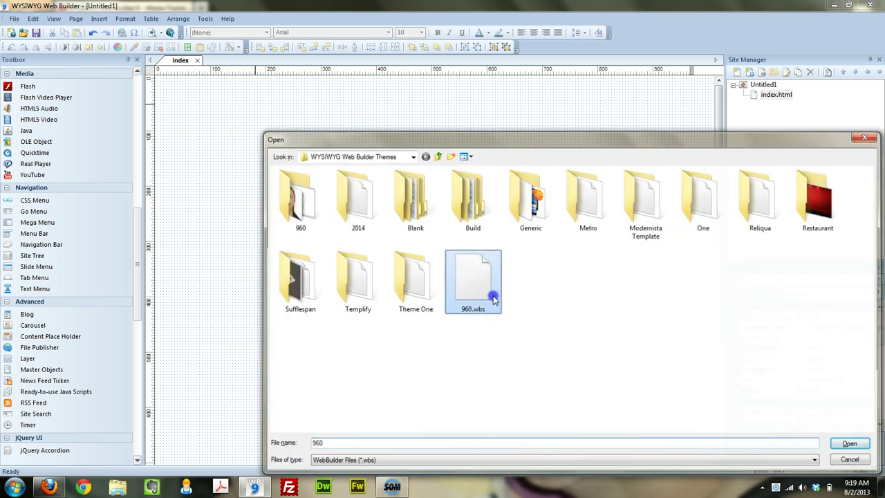
double_click(494, 297)
click(460, 265)
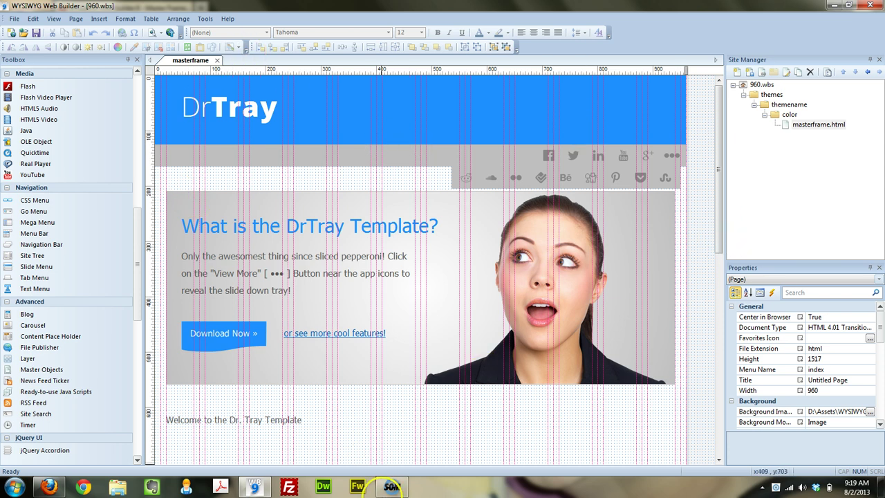
mouse_move(397, 489)
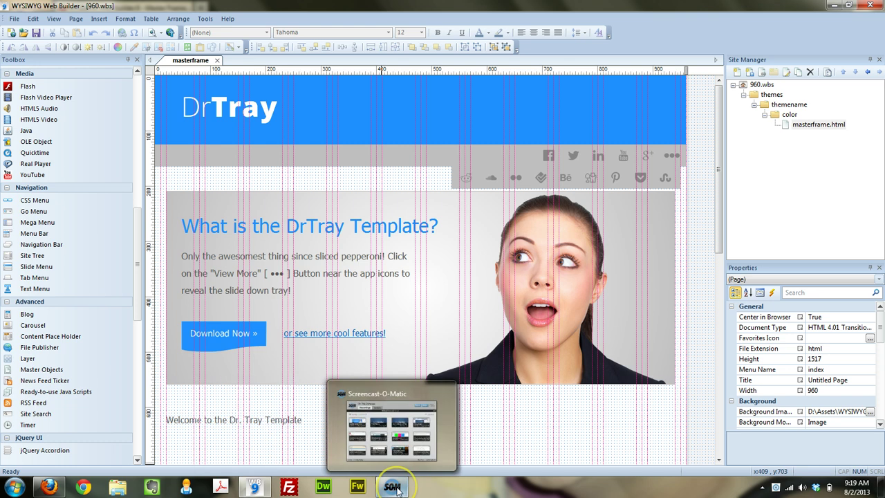
key(ctrl+p)
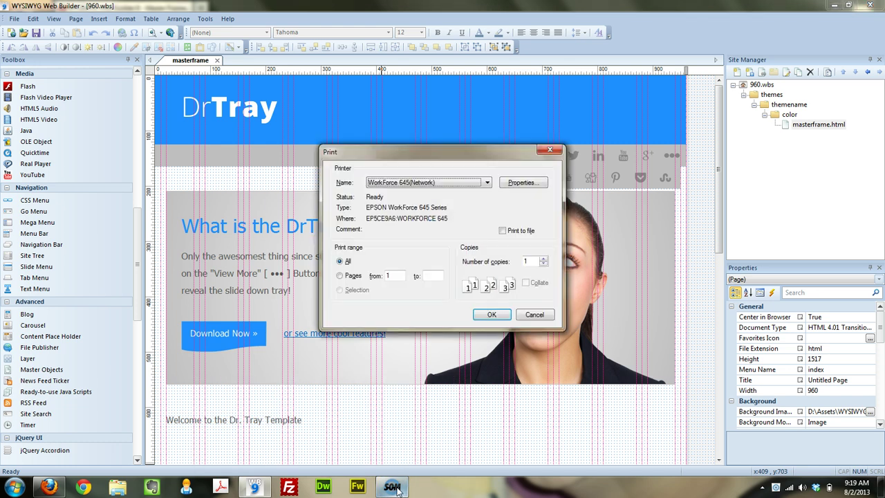
click(536, 315)
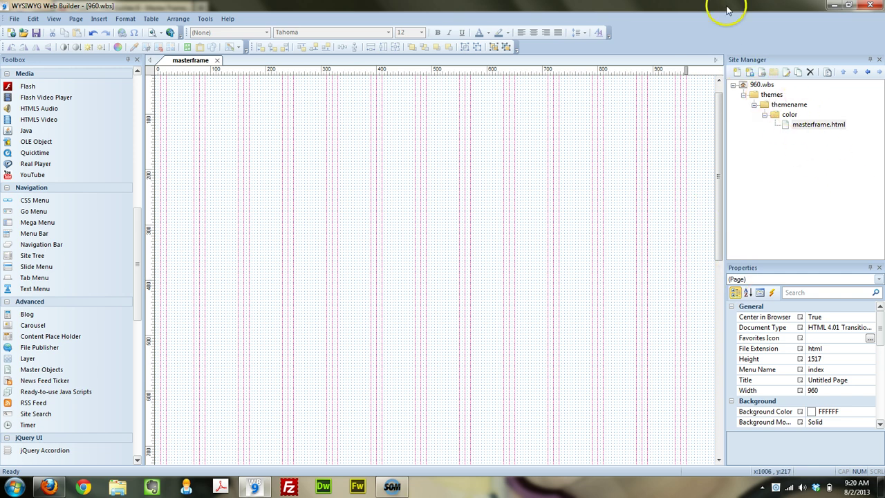
double_click(753, 93)
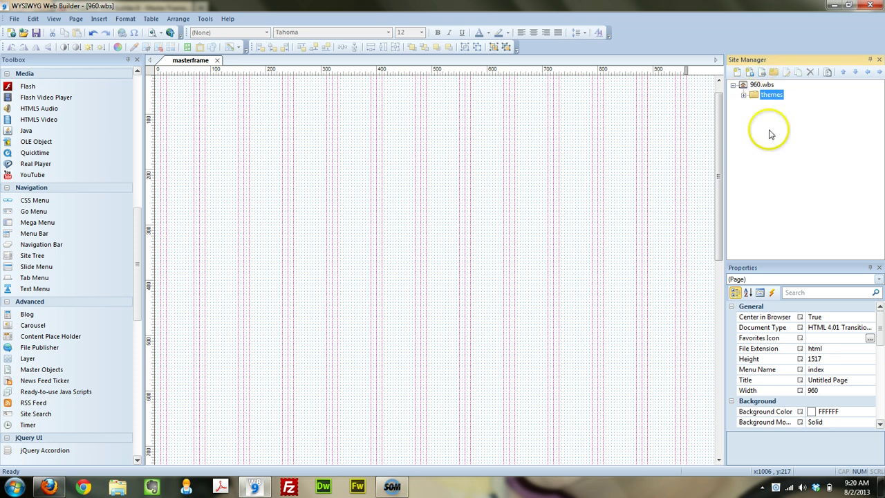
click(334, 162)
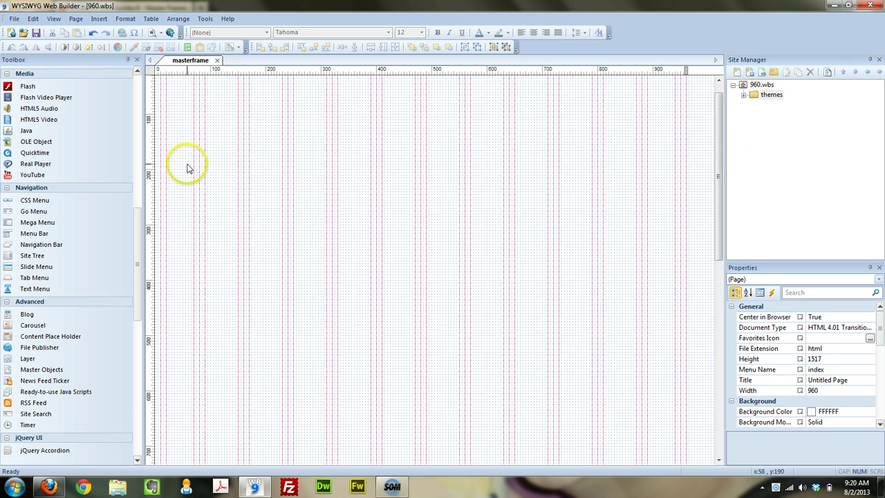
double_click(761, 95)
Change the file extension of the masterframe page to php in its page properties.
click(809, 127)
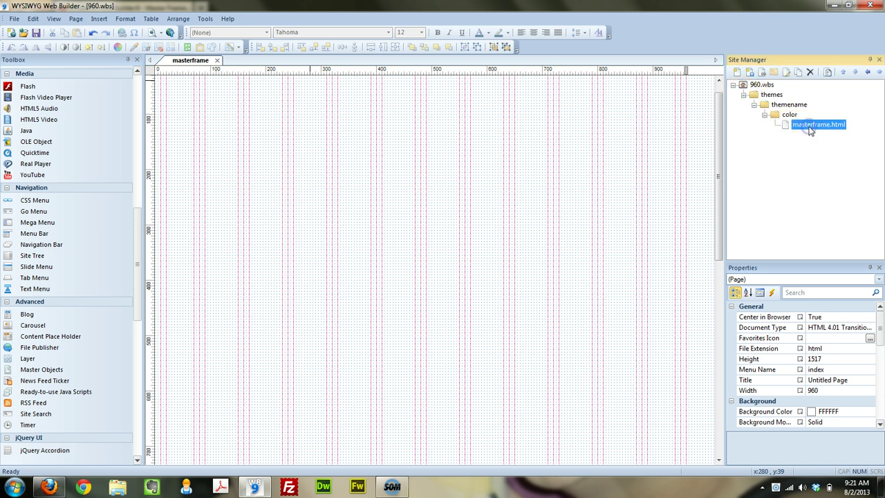
right_click(807, 128)
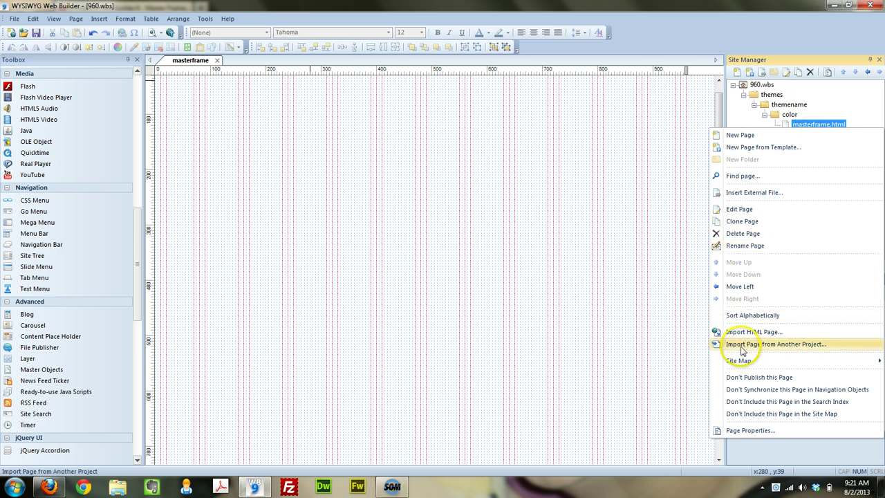
click(748, 428)
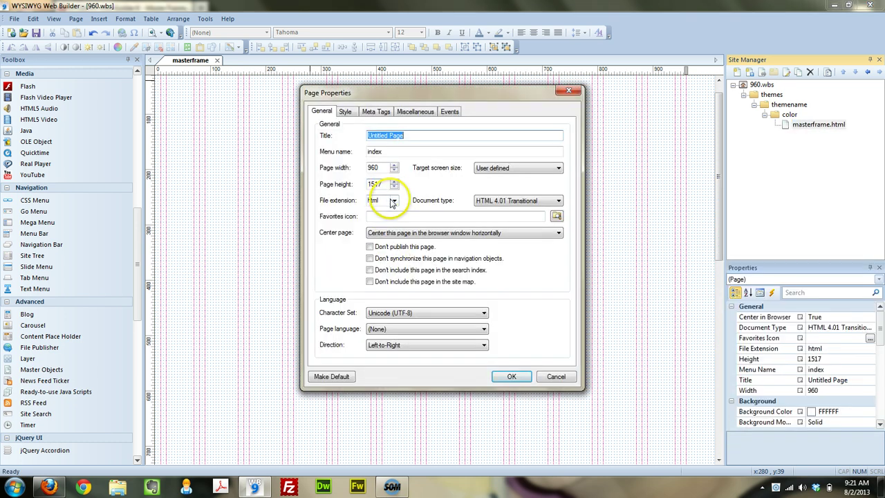
click(394, 201)
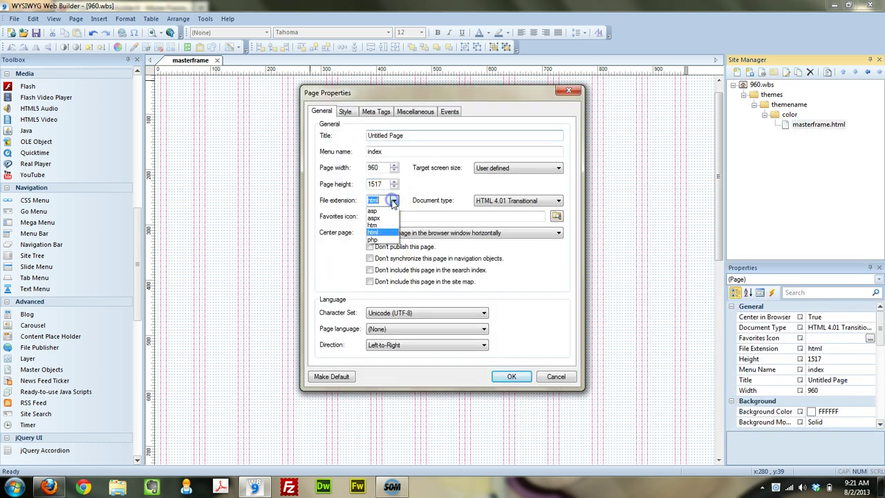
click(373, 239)
click(509, 376)
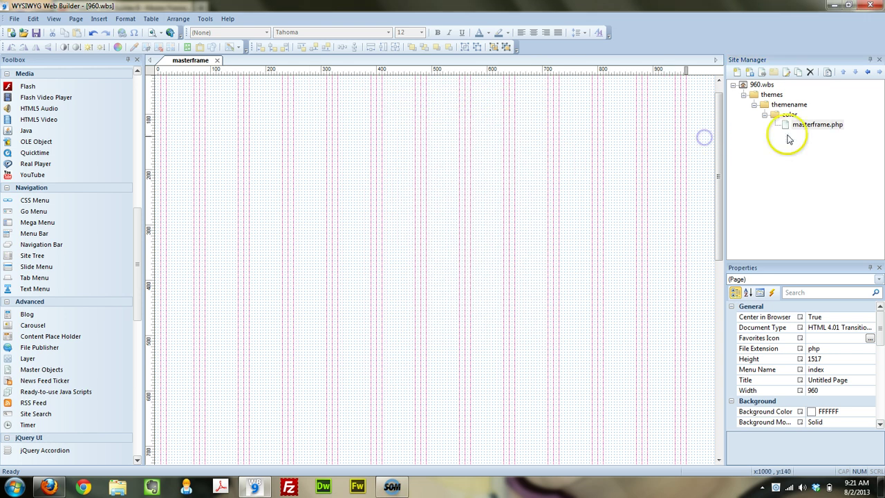
click(816, 126)
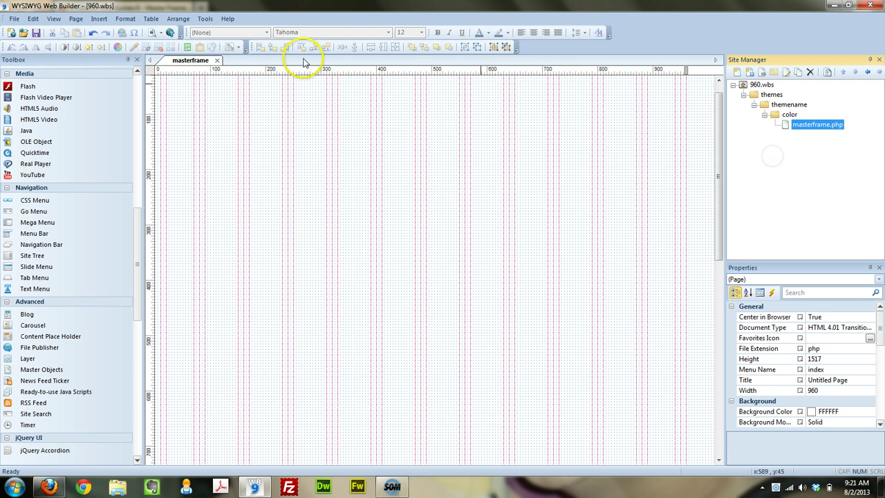
click(227, 144)
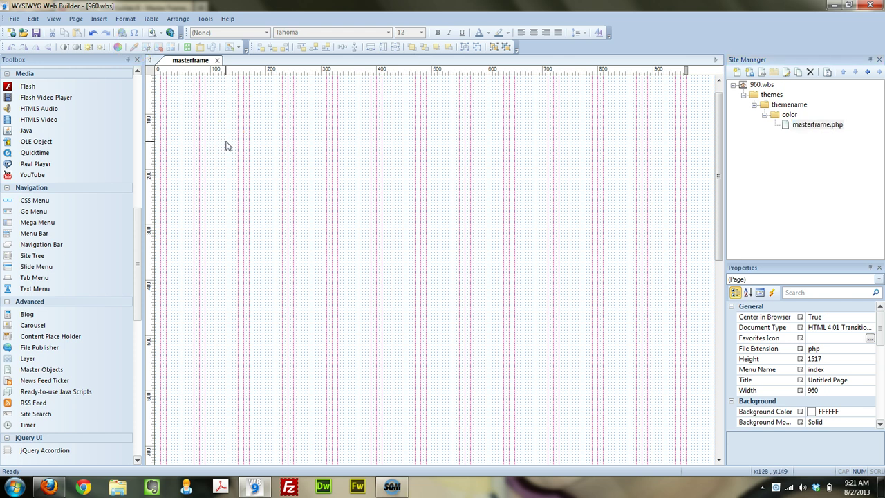
Add a layer to the masterframe page and position it at the page origin (0, 0).
mouse_move(138, 247)
mouse_down()
mouse_move(128, 357)
mouse_move(130, 246)
mouse_up()
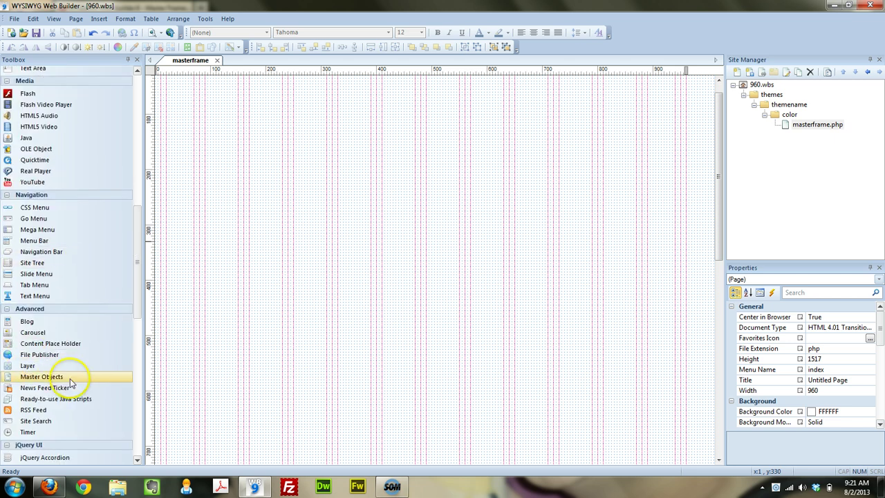
click(28, 365)
click(278, 308)
drag(334, 346, 163, 105)
drag(719, 132, 717, 99)
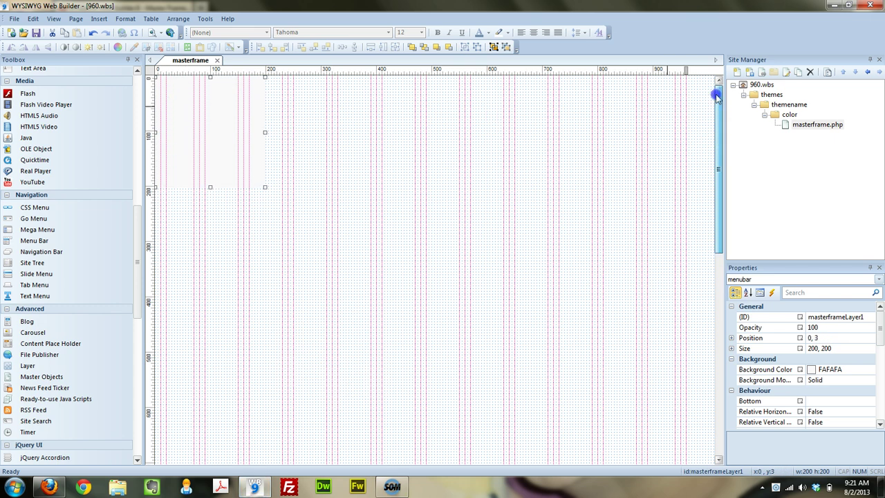
drag(213, 108, 203, 91)
click(195, 184)
click(208, 188)
click(223, 168)
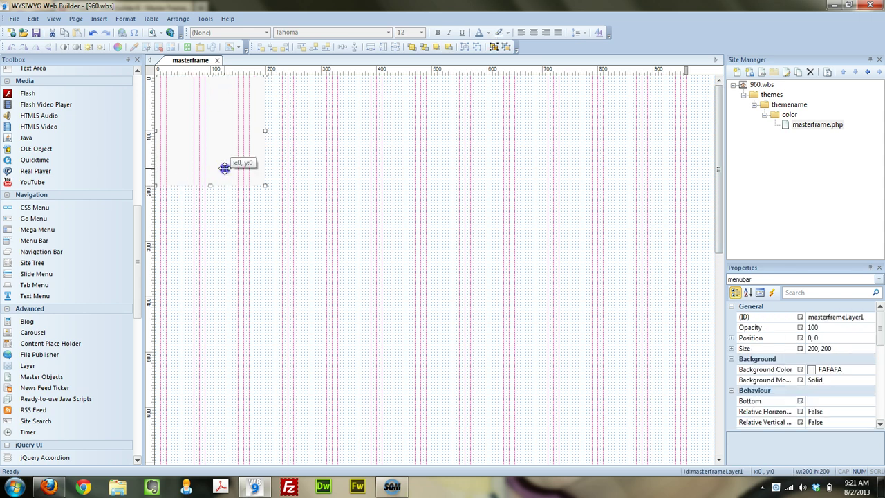
Resize the layer to the full 960 px page width and set its height to 35.
drag(266, 130, 684, 125)
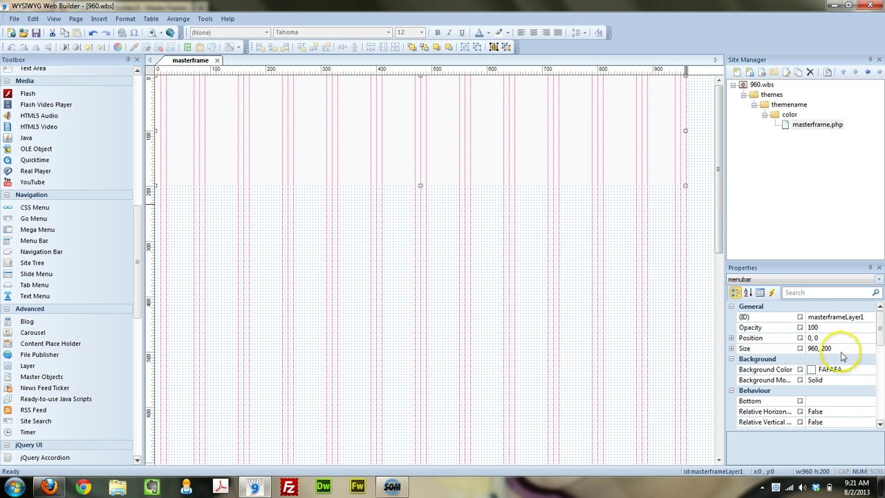
drag(832, 348, 816, 348)
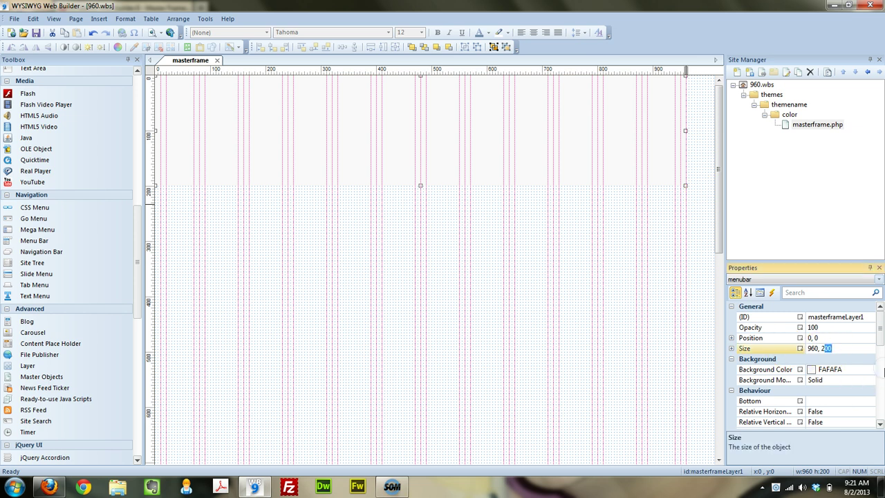
text(35)
key(Return)
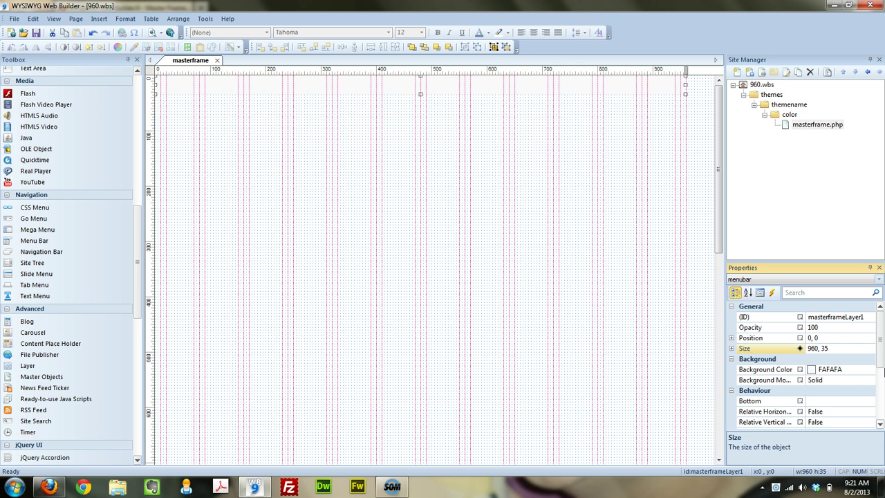
Set the menu bar layer's background to the solid dark gray 404040.
double_click(441, 90)
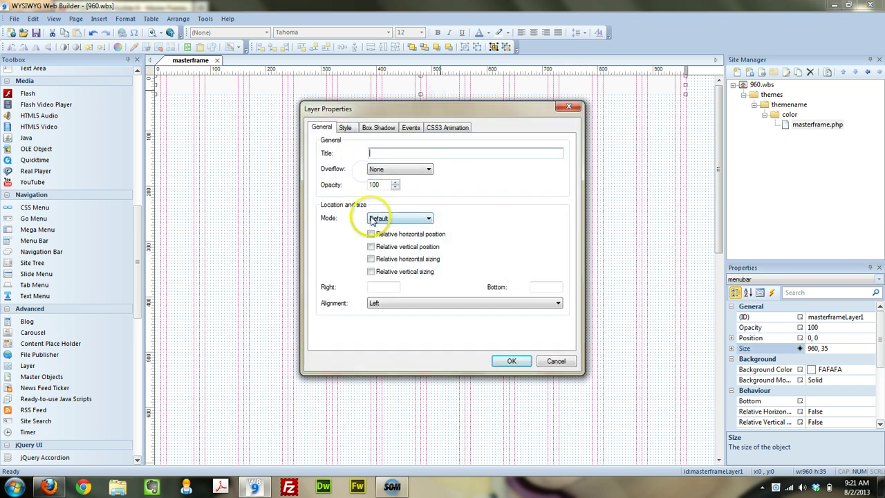
click(346, 128)
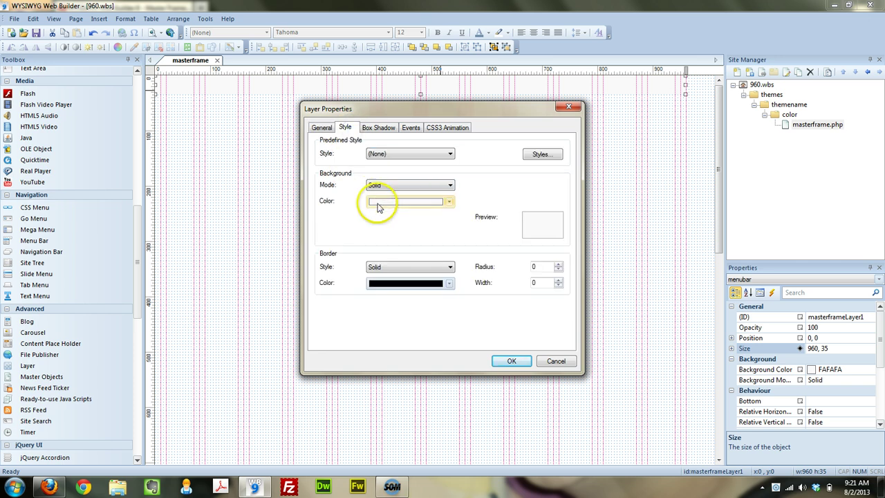
click(376, 201)
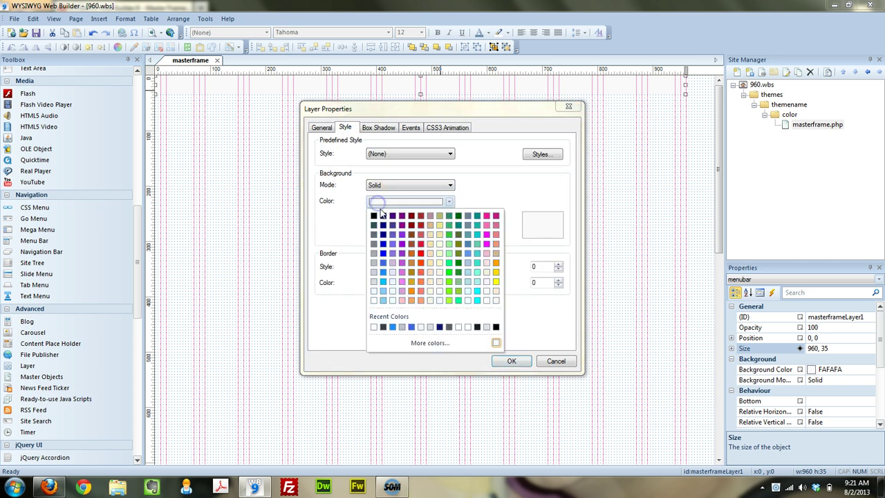
click(385, 328)
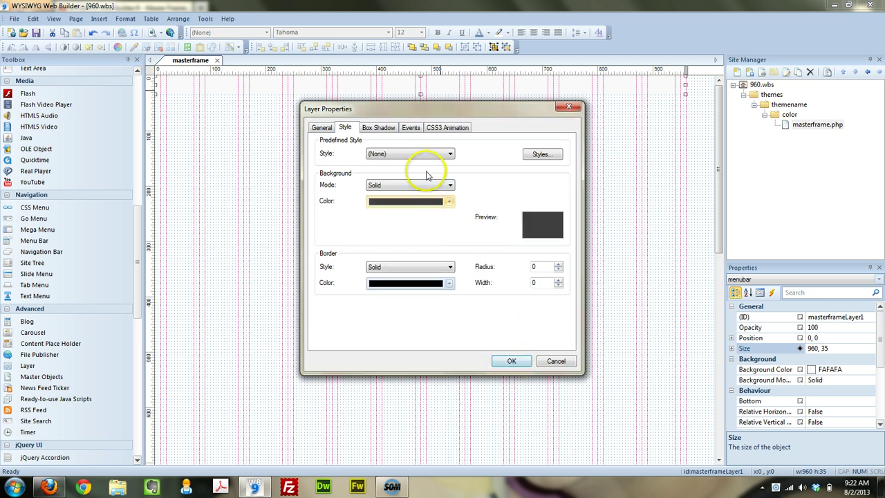
click(405, 201)
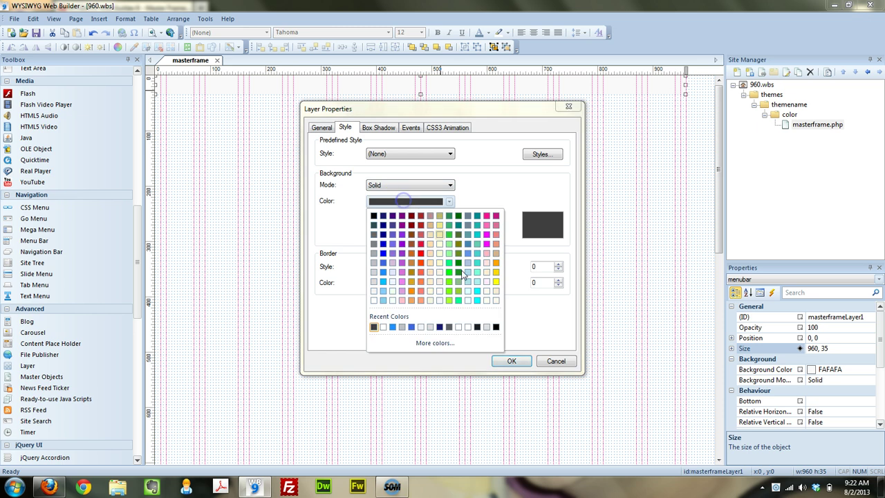
click(445, 343)
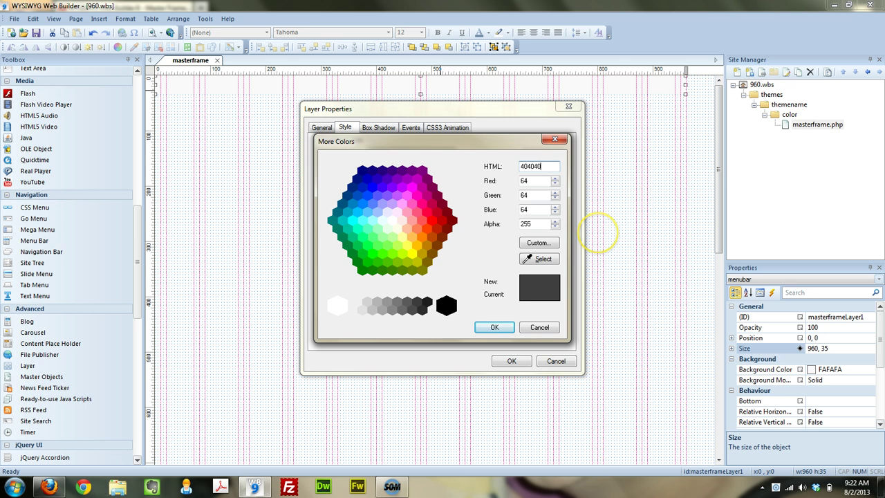
key(Return)
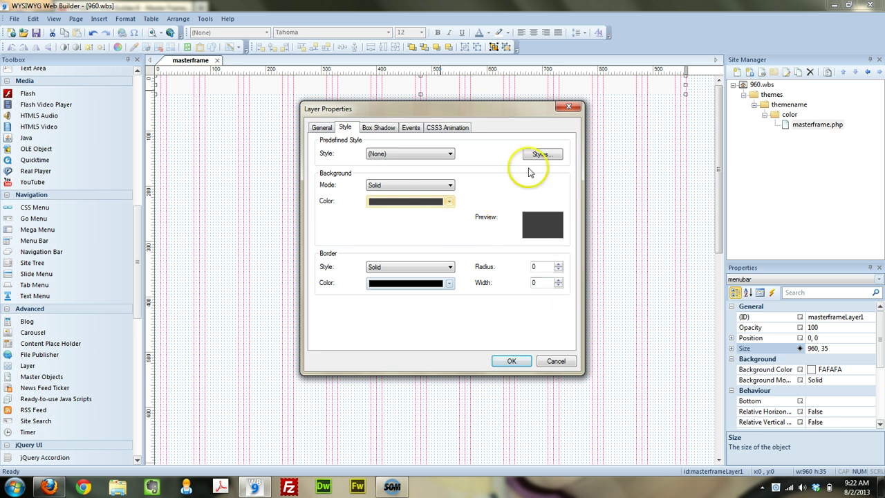
Enable relative horizontal position and relative horizontal sizing for the menu bar layer, and set its alignment to Center.
click(385, 129)
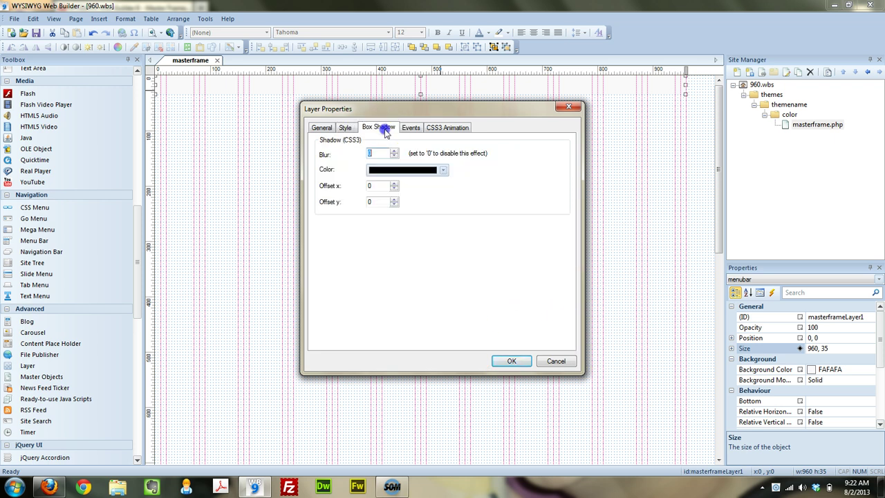
click(322, 128)
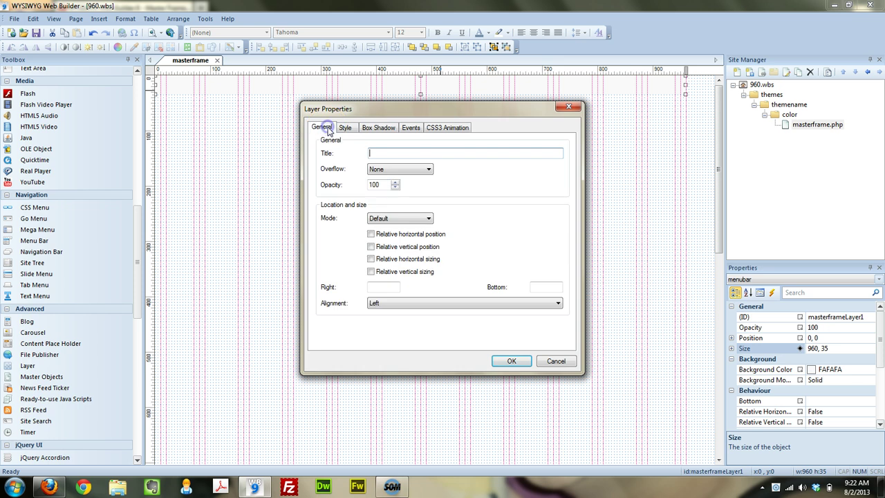
click(371, 235)
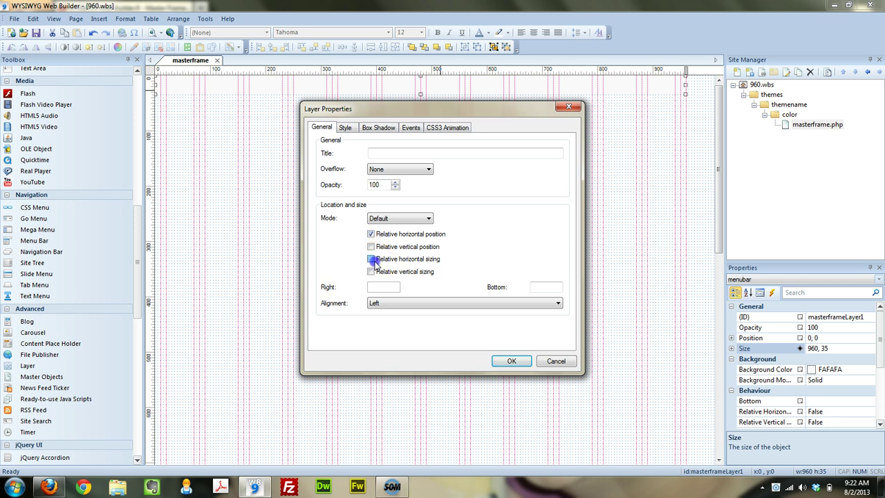
click(381, 303)
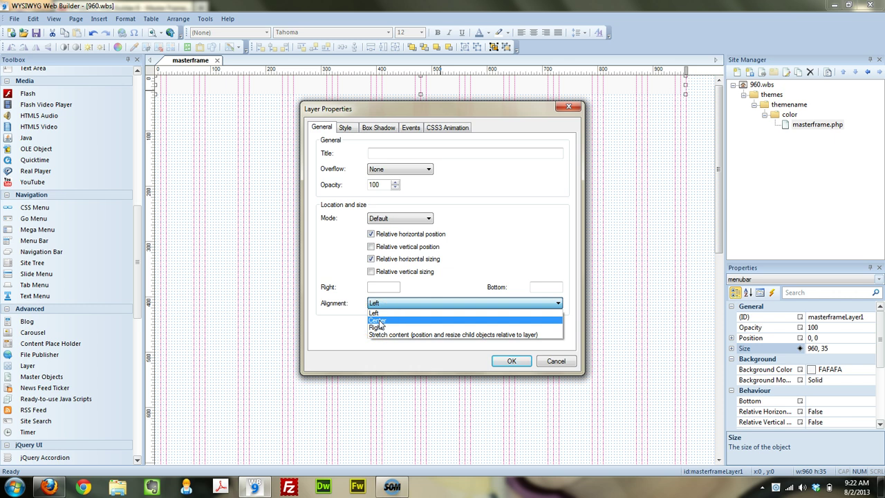
click(379, 321)
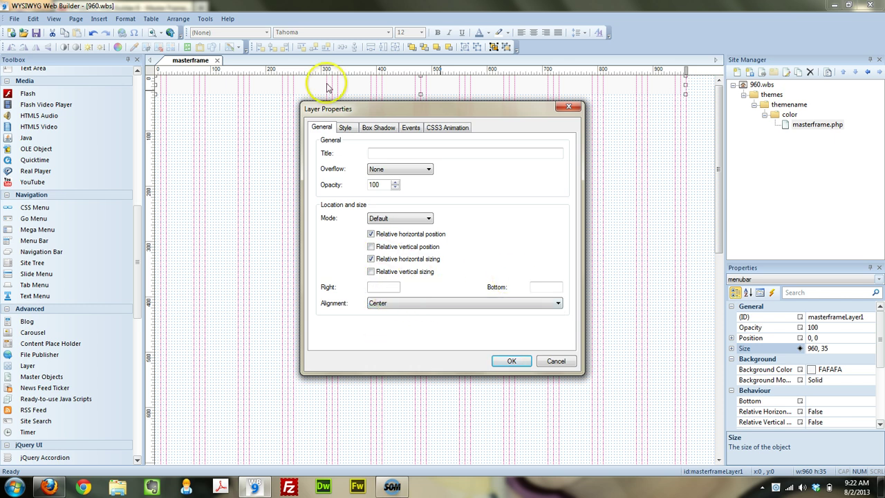
click(524, 363)
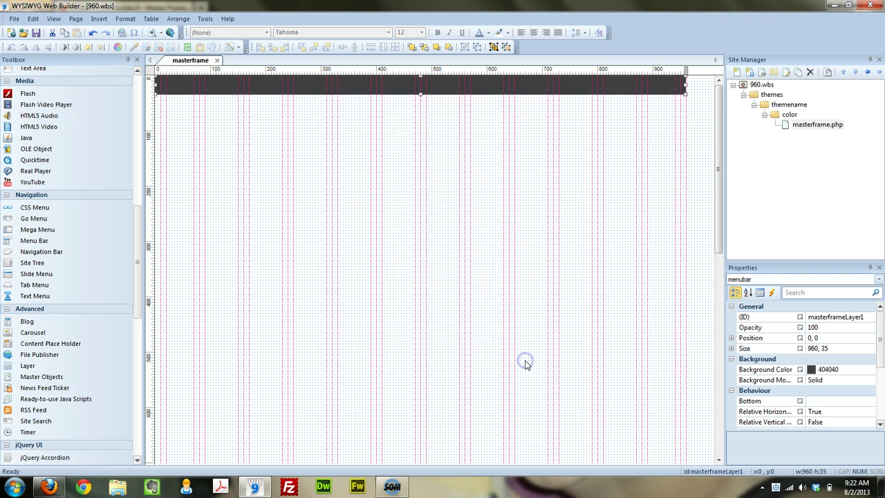
Preview the page in the browser, check the bar at different window widths, close the preview and return to WYSIWYG Web Builder.
click(389, 231)
click(170, 33)
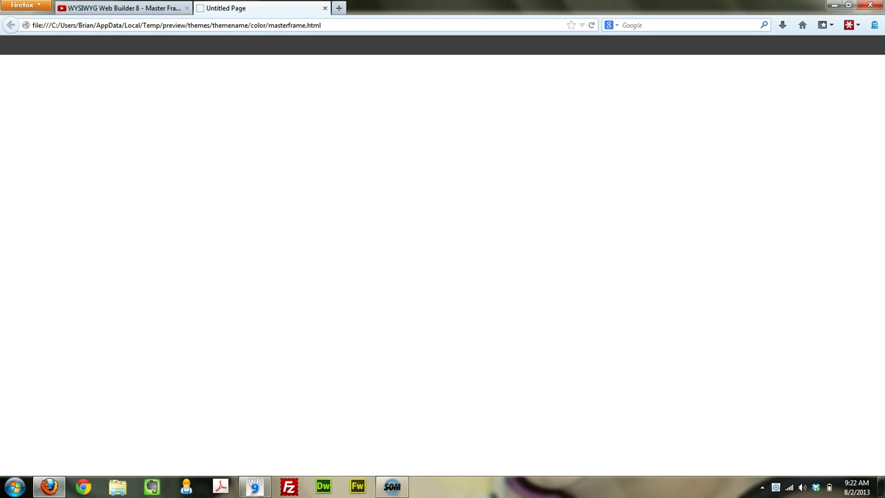
click(850, 5)
drag(707, 151, 882, 169)
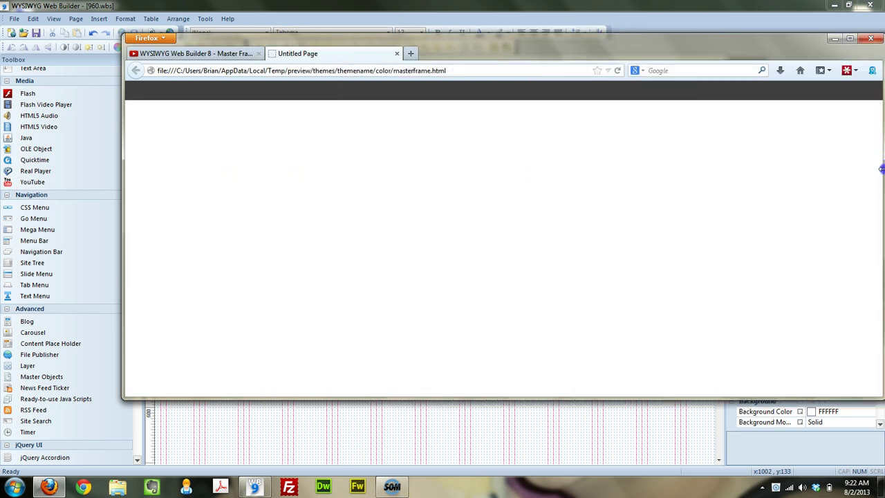
click(850, 38)
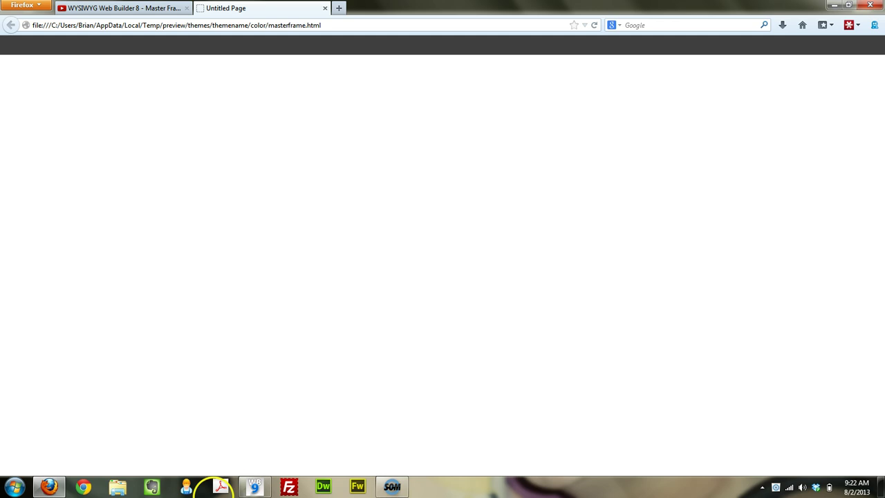
click(325, 9)
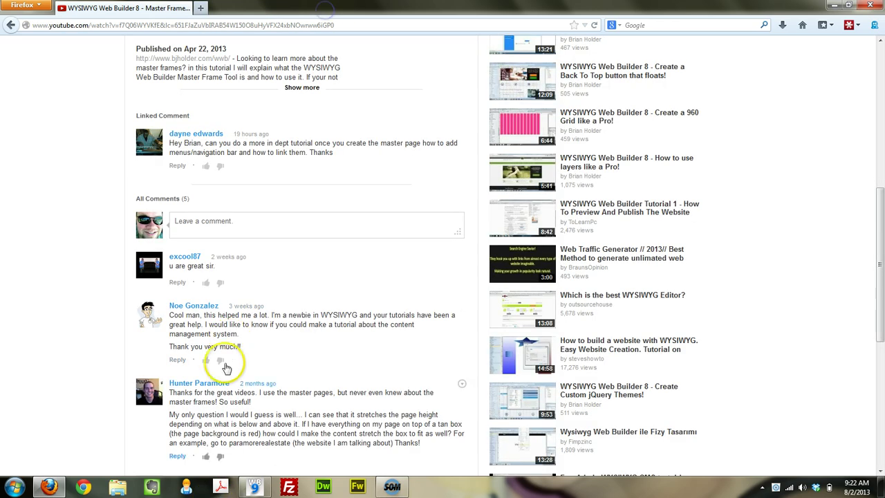
click(254, 486)
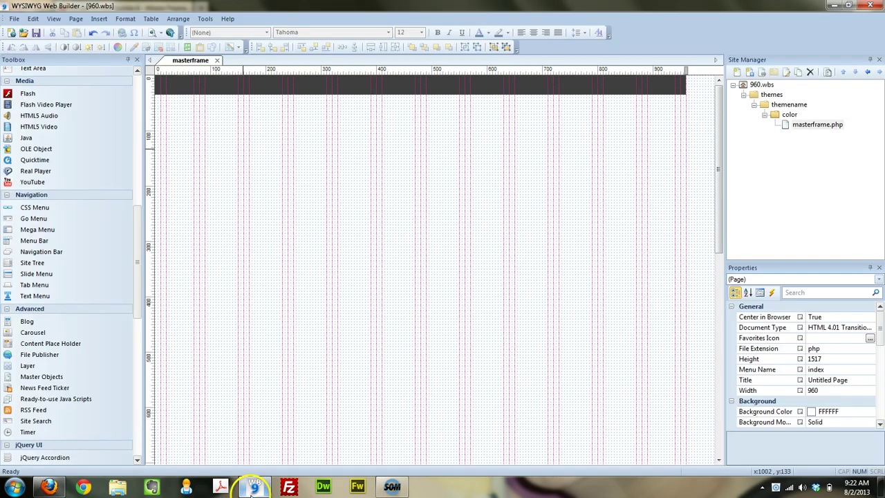
Duplicate the menu bar layer and place the copy flush beneath the original at position 0, 35.
click(312, 83)
key(ctrl+v)
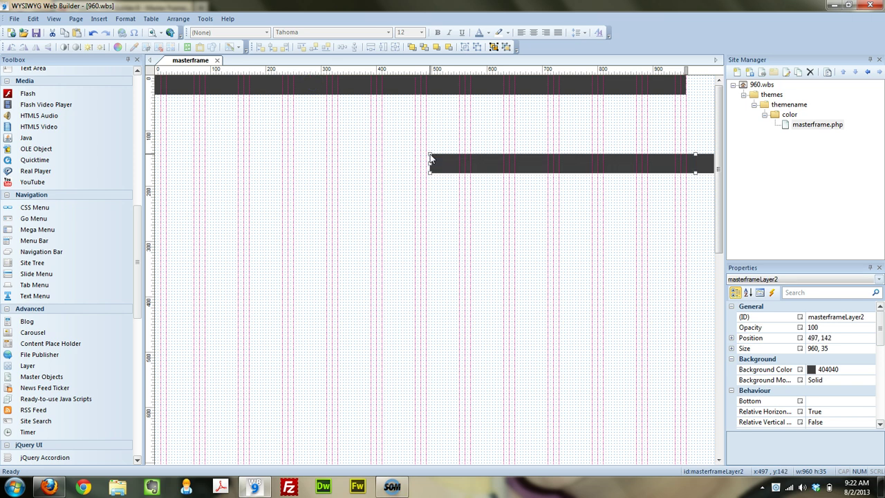
drag(459, 167, 197, 115)
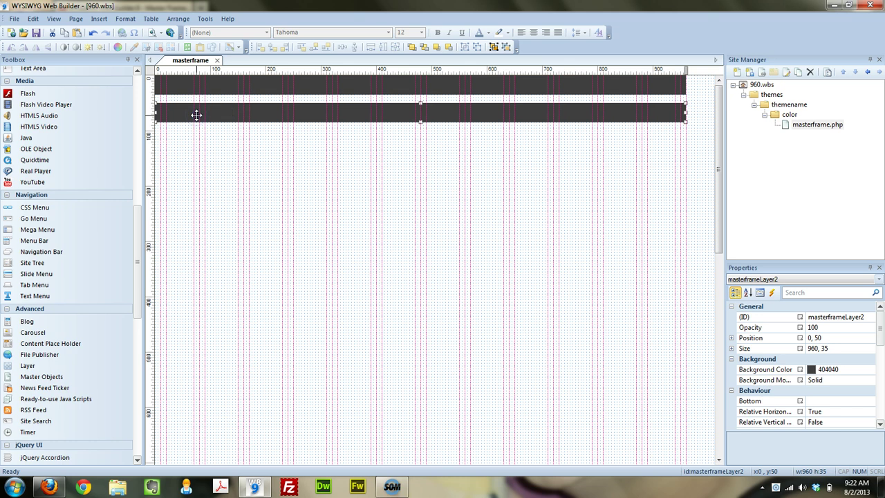
key(Up)
key(Up)
key(Up)
key(Up)
key(Up)
key(Up)
key(Up)
key(Up)
key(Up)
key(Up)
key(Up)
key(Up)
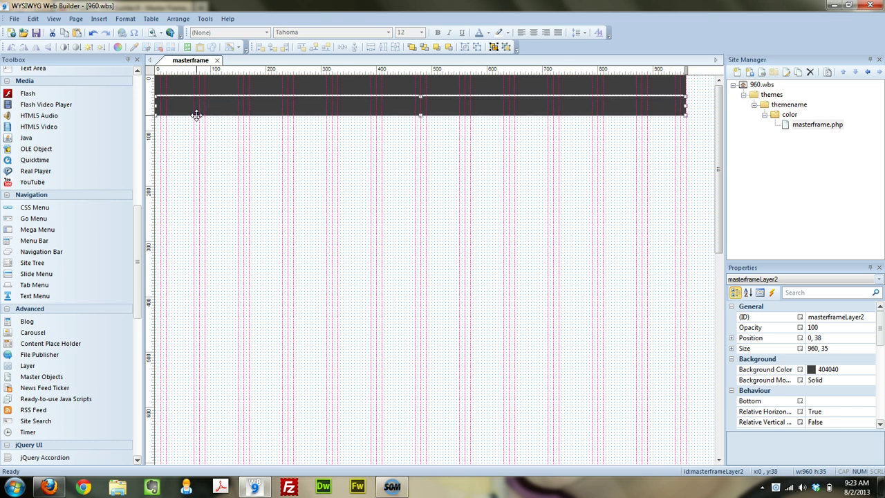
key(Up)
key(Up)
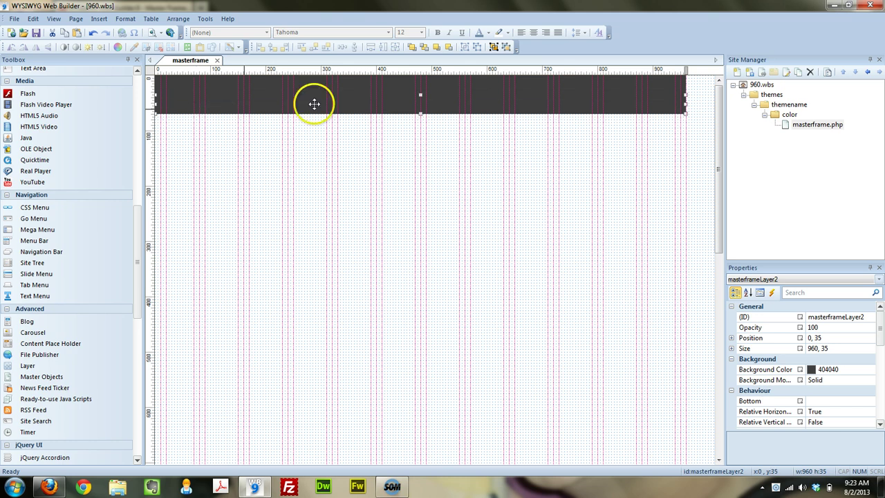
Set the duplicated layer's height to 125 and change its solid background to a very light gray.
click(824, 347)
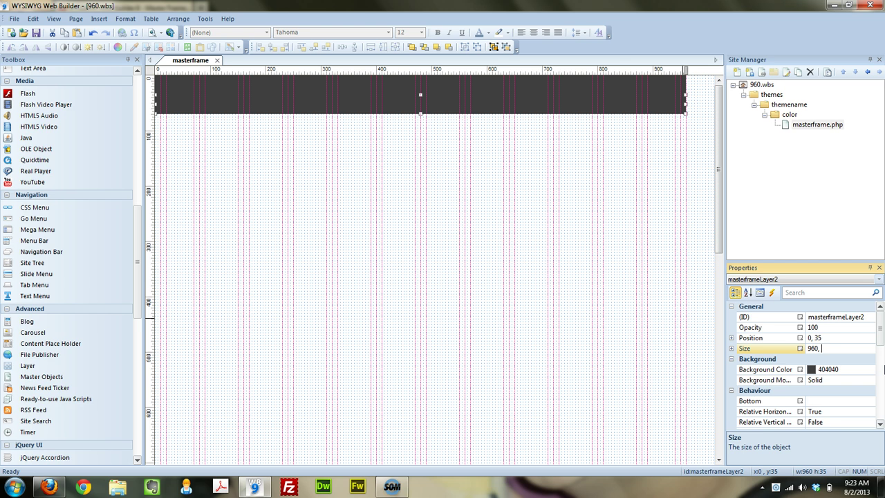
key(Return)
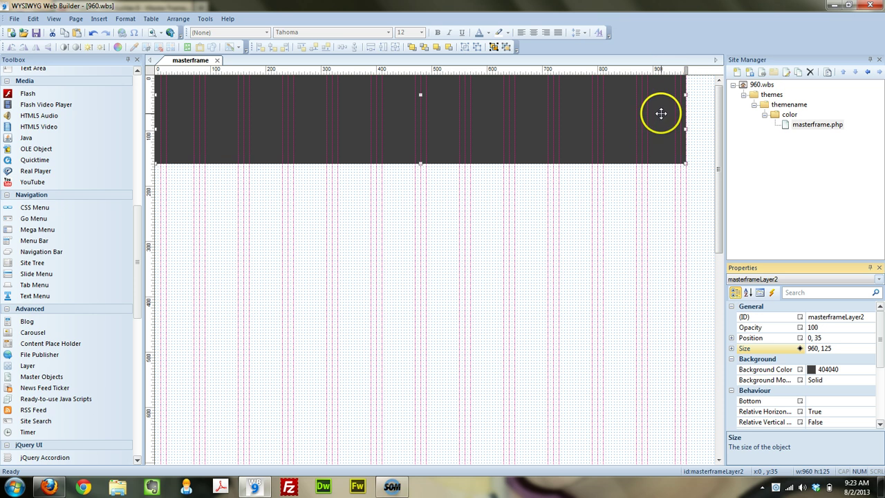
double_click(562, 145)
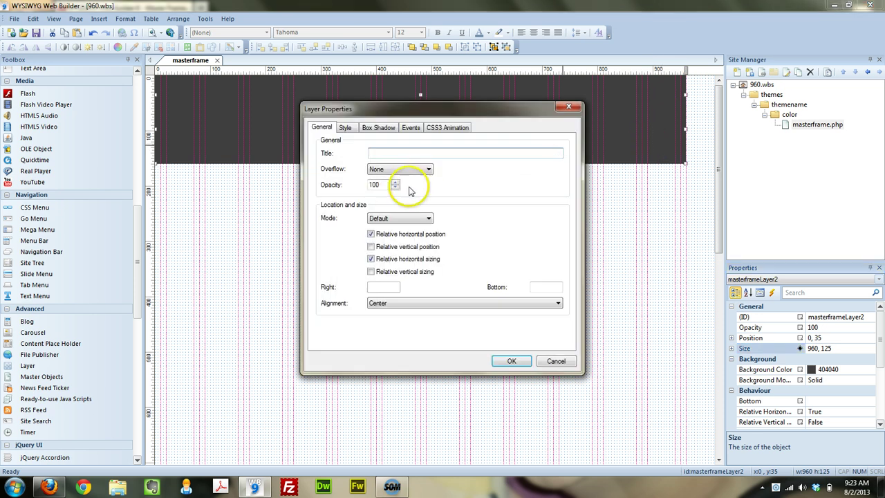
click(352, 131)
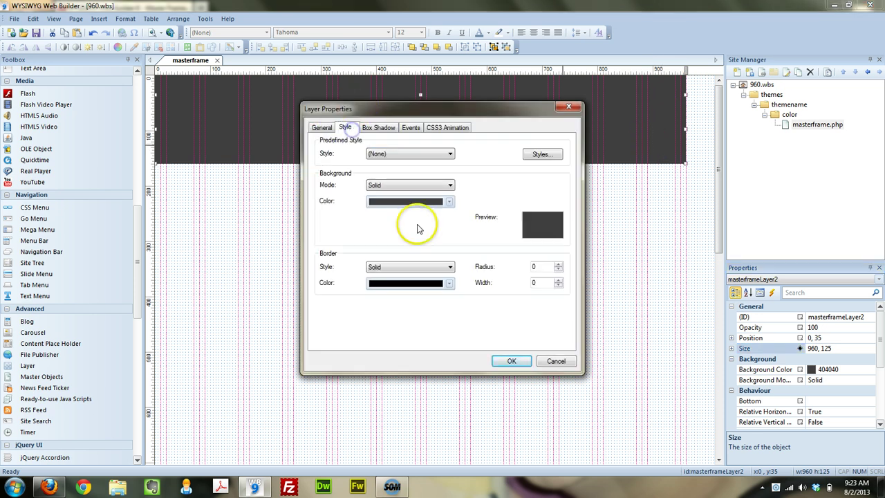
click(384, 202)
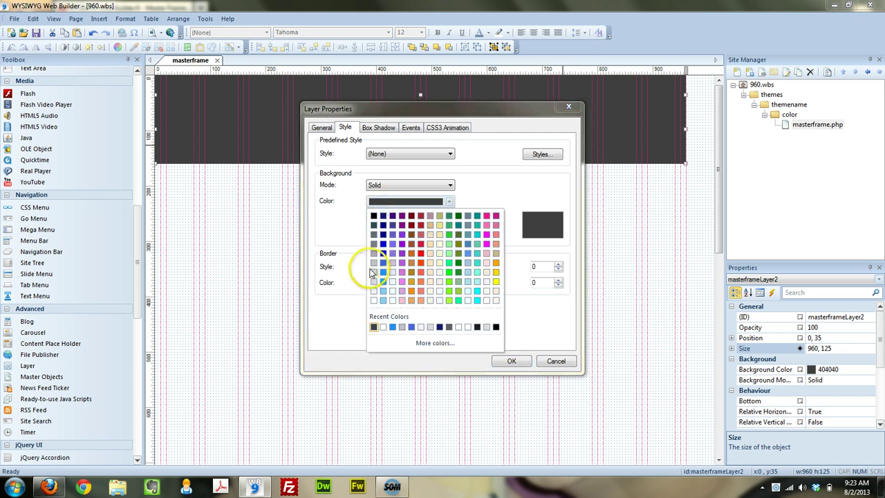
click(374, 290)
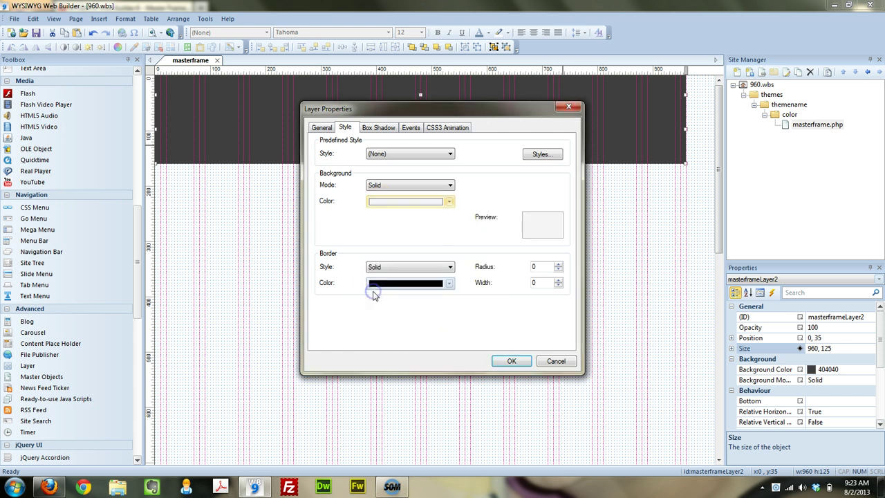
click(511, 360)
Paste another copy of the dark menu bar layer and place it flush beneath the light gray layer at position 0, 160.
click(367, 231)
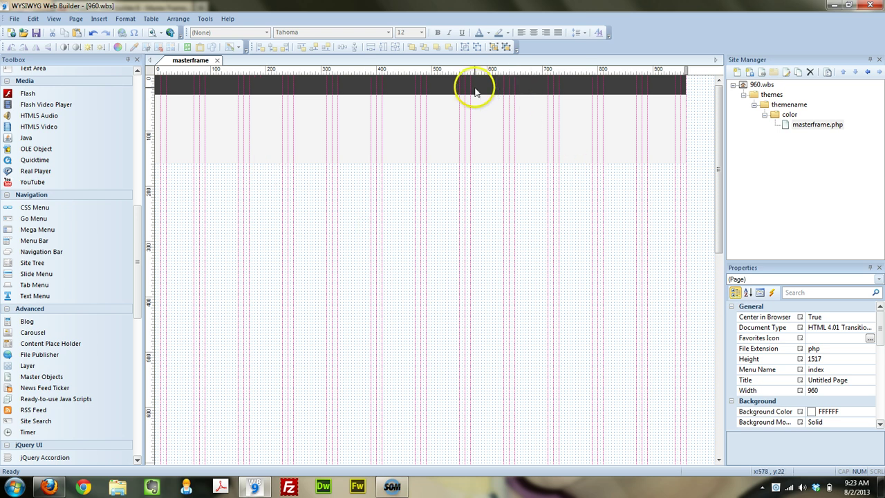
key(ctrl+v)
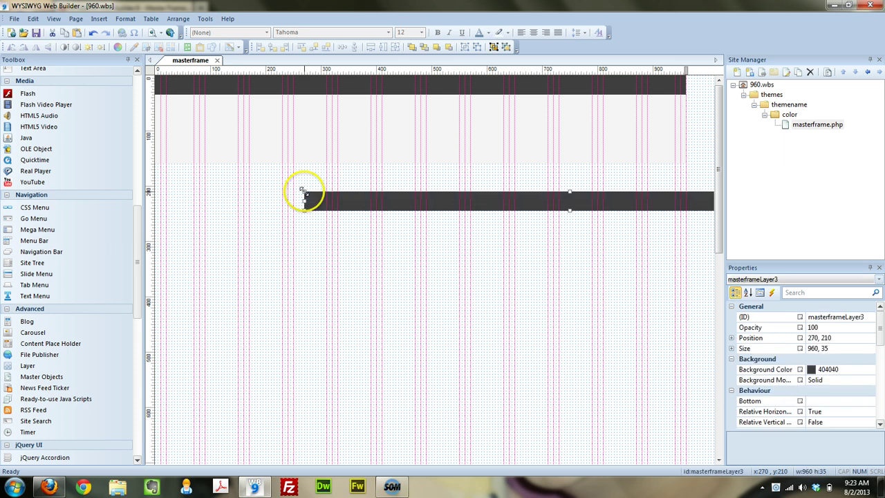
drag(389, 205, 209, 177)
key(Up)
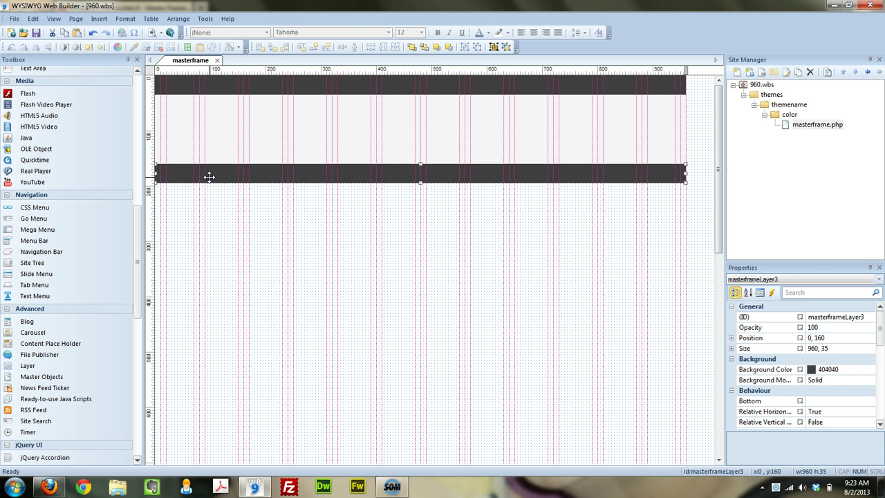
Set the lower dark layer's height to 50 and review its general layer properties.
double_click(824, 348)
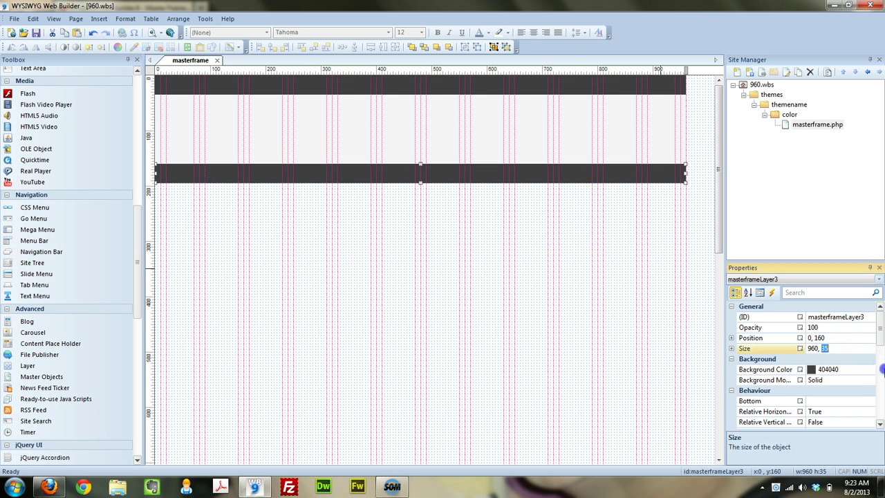
text(50)
key(Return)
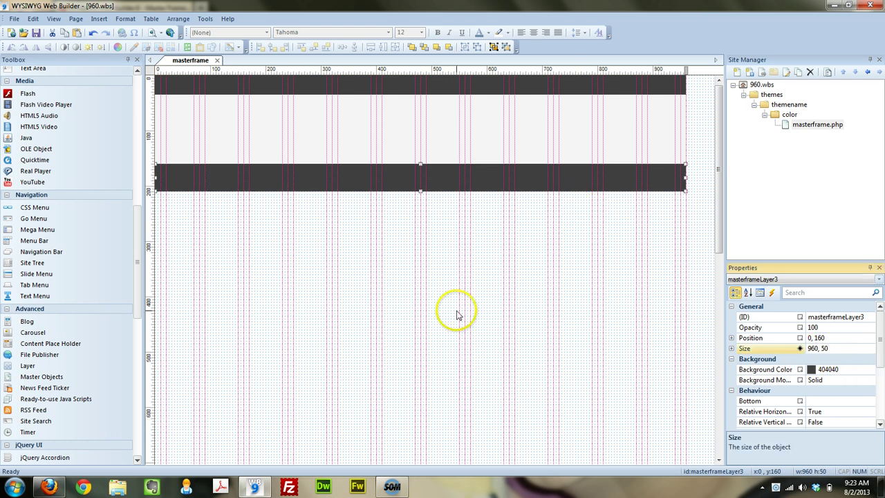
click(484, 236)
double_click(564, 172)
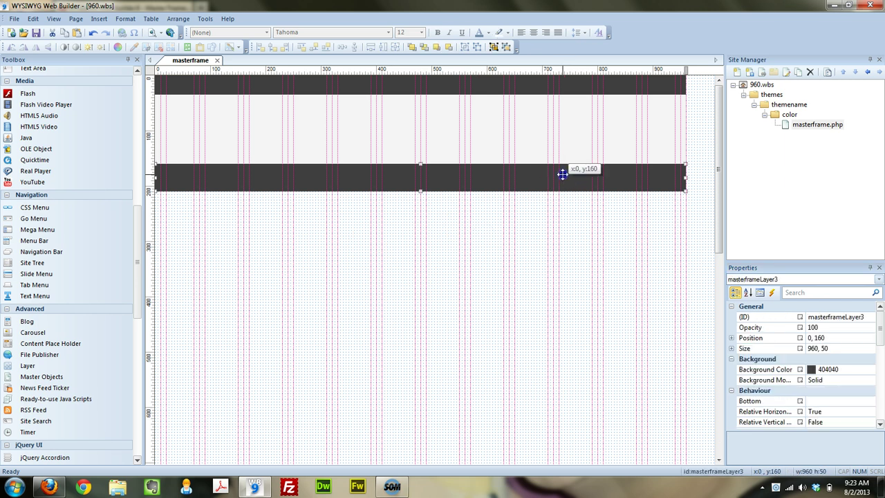
click(507, 359)
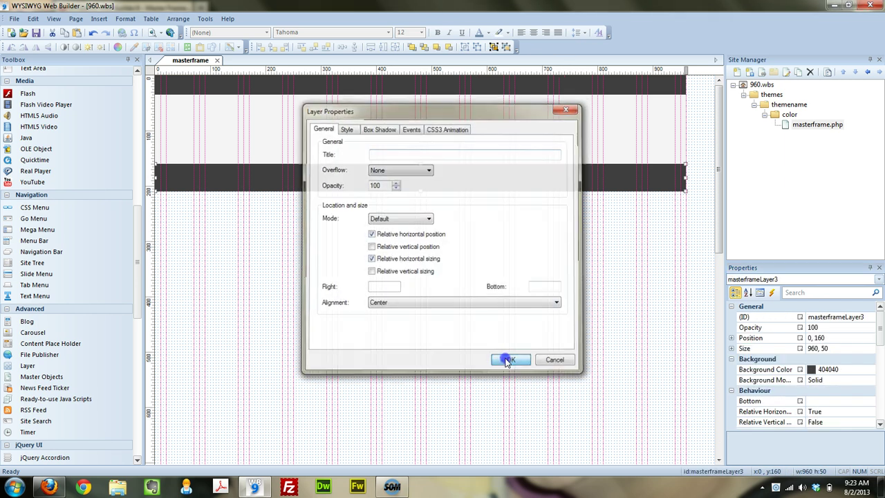
Preview the master page in the browser, close the preview and return to WYSIWYG Web Builder.
click(343, 340)
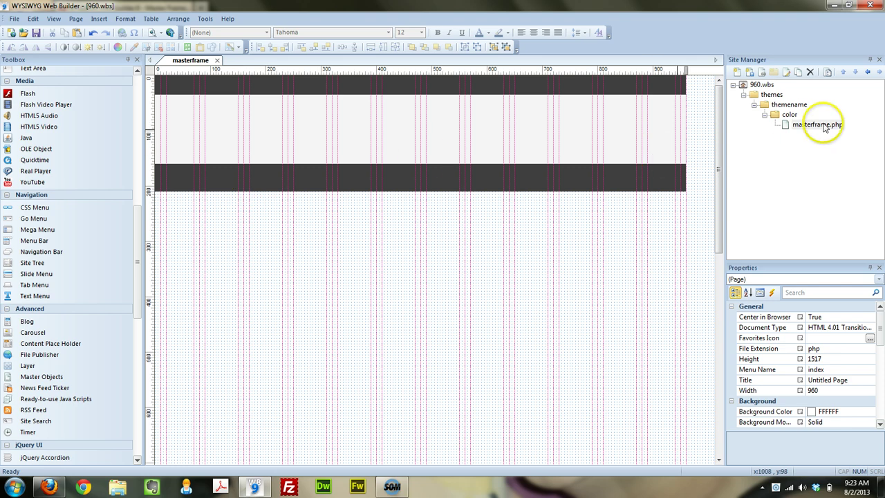
click(151, 34)
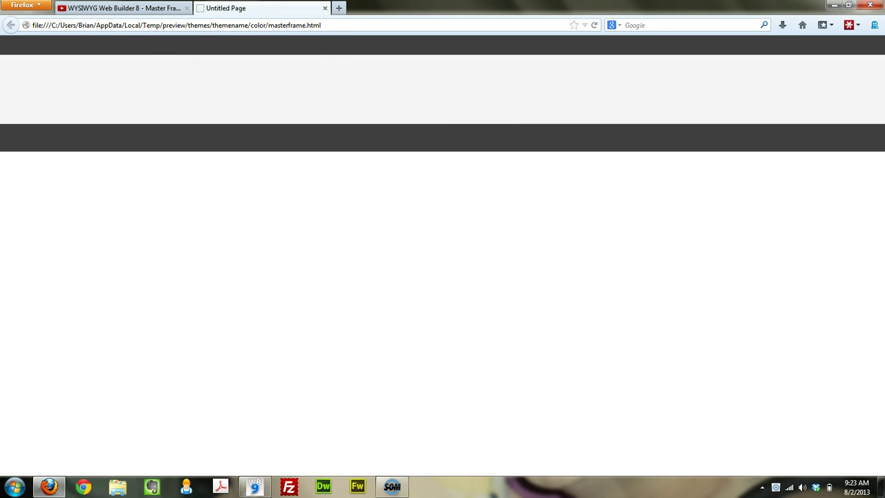
click(324, 9)
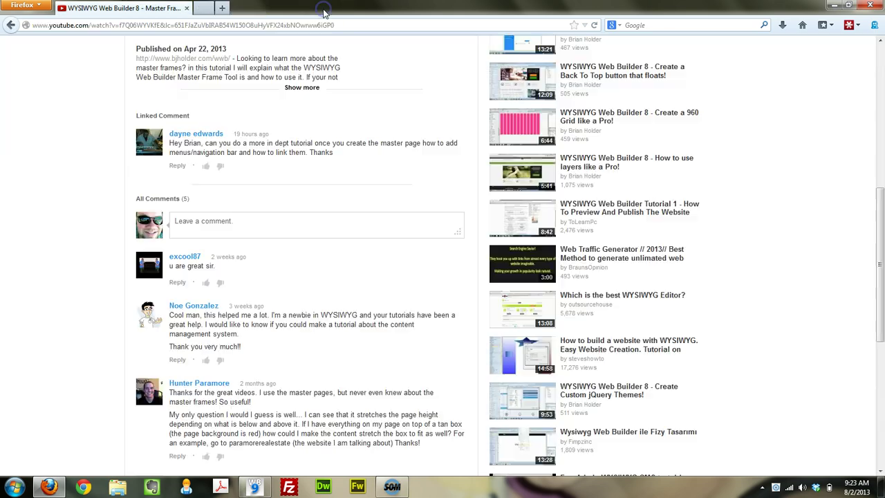
click(254, 487)
click(314, 159)
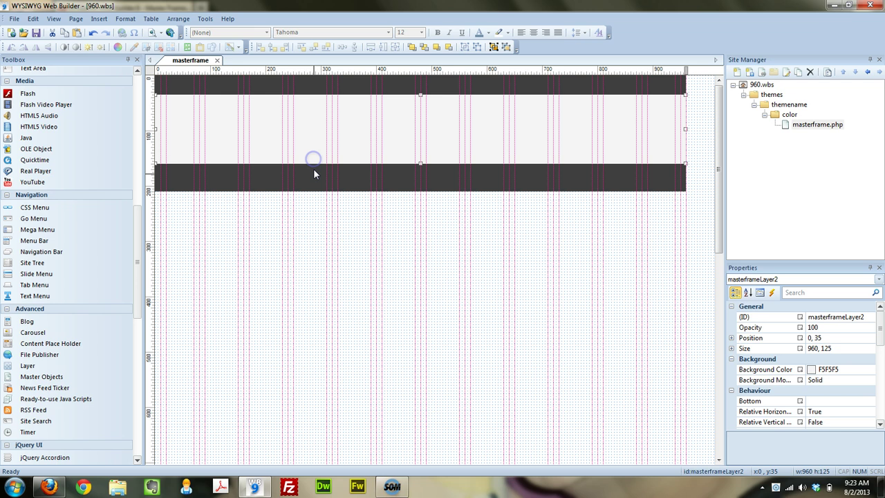
click(320, 292)
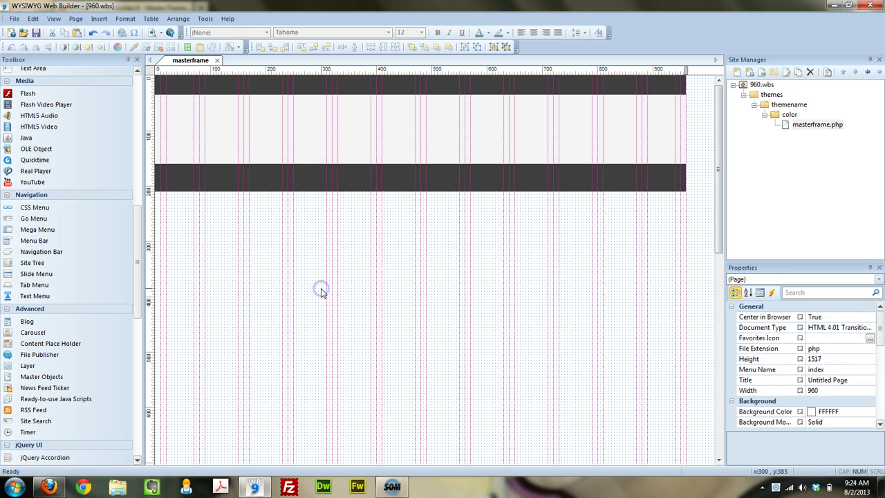
Paste another copy of the dark menu bar layer lower on the page and place it at position 0, 466.
right_click(400, 236)
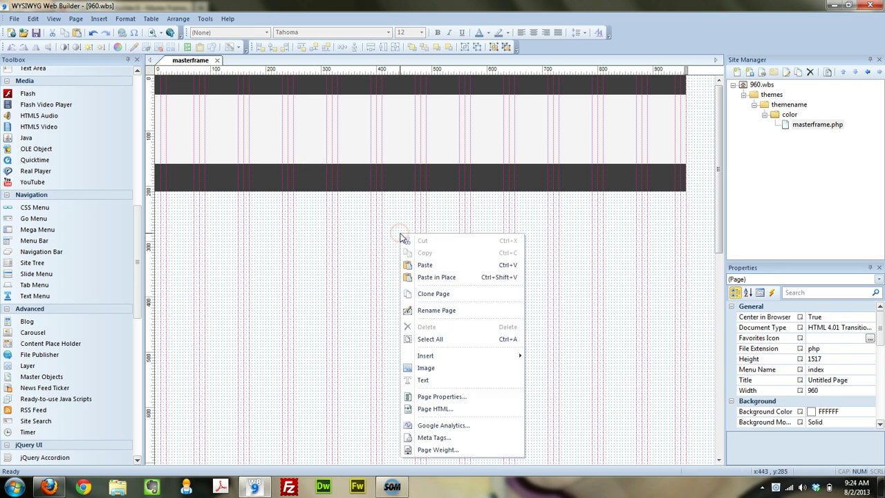
click(463, 403)
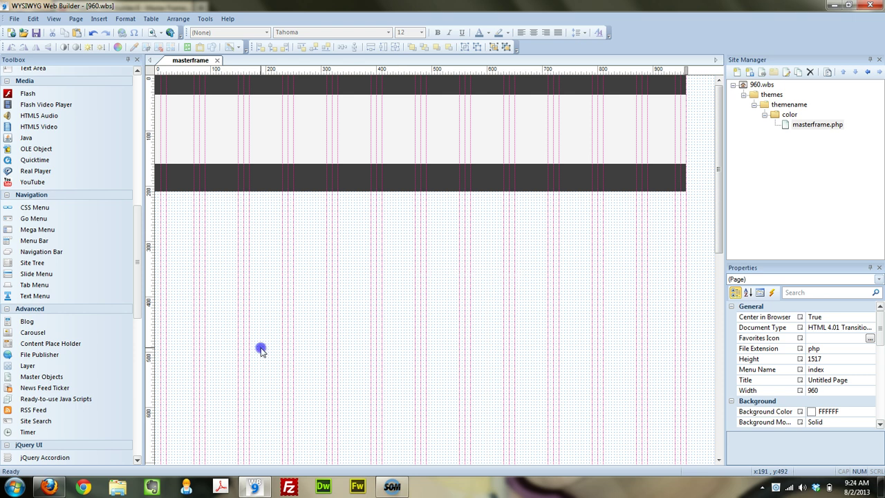
key(ctrl+v)
click(395, 365)
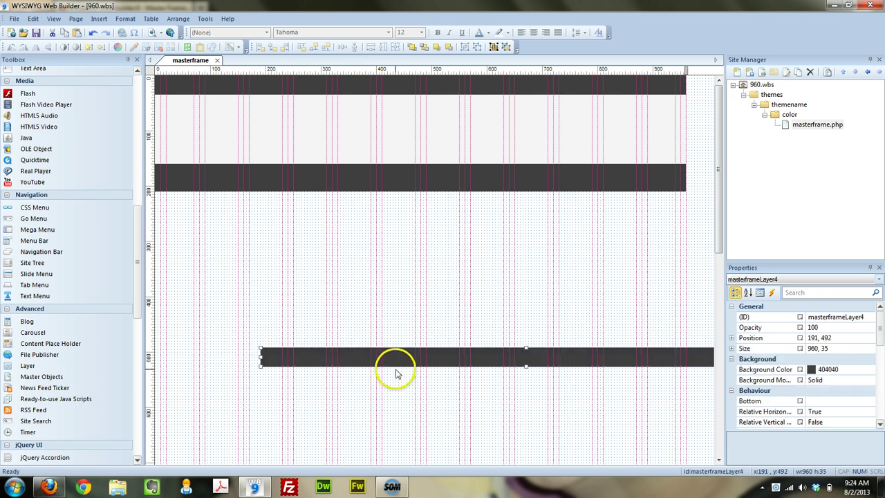
drag(404, 363, 270, 347)
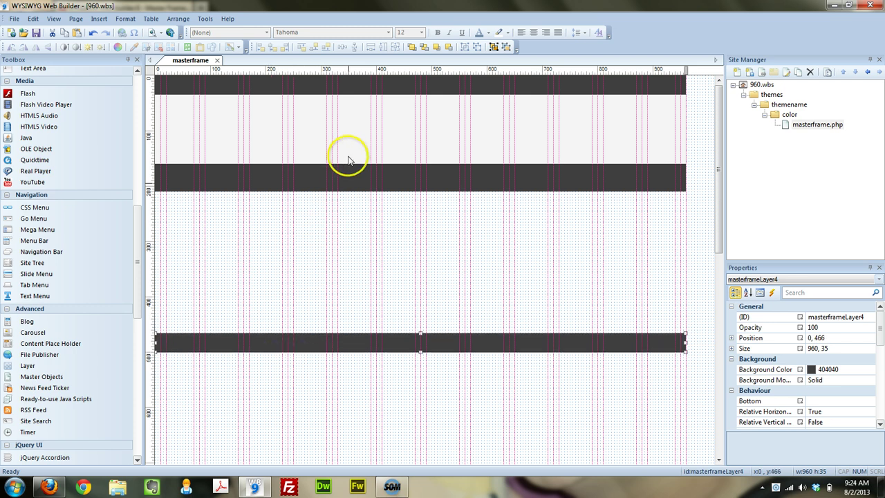
click(348, 183)
drag(402, 179, 356, 181)
click(379, 150)
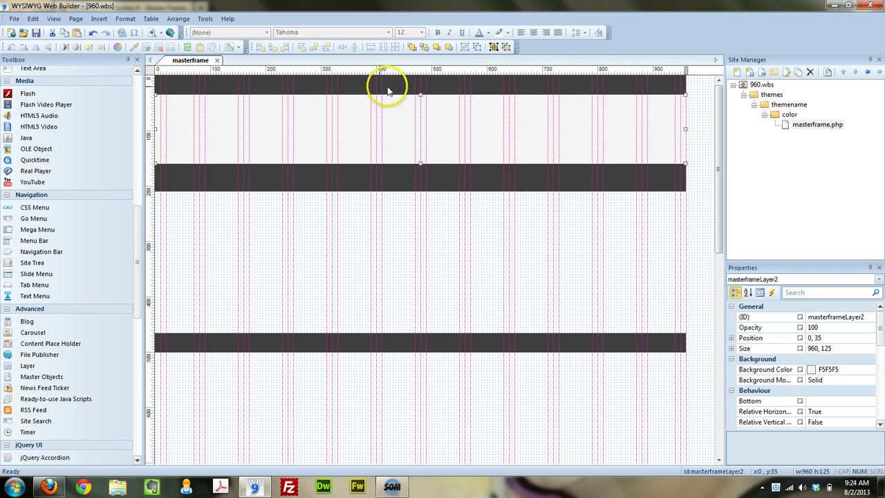
click(333, 85)
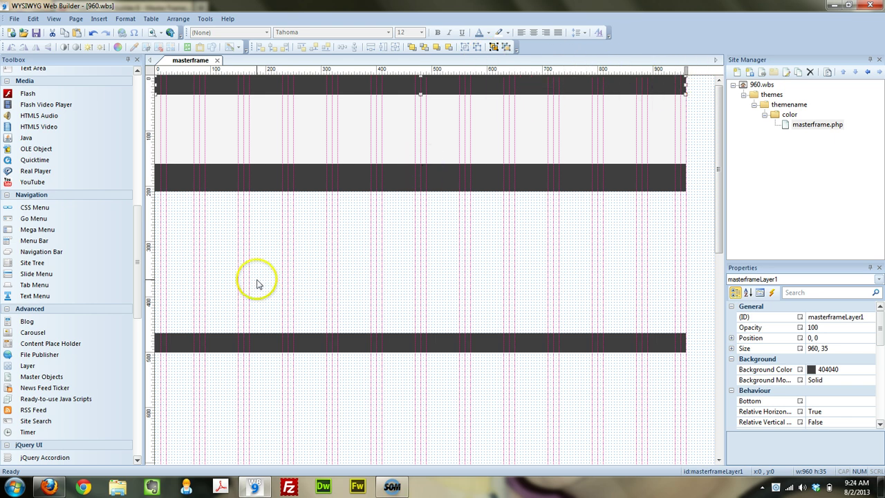
click(329, 268)
Set the lowest dark layer's height to 250 and move it to position 0, 389.
click(231, 345)
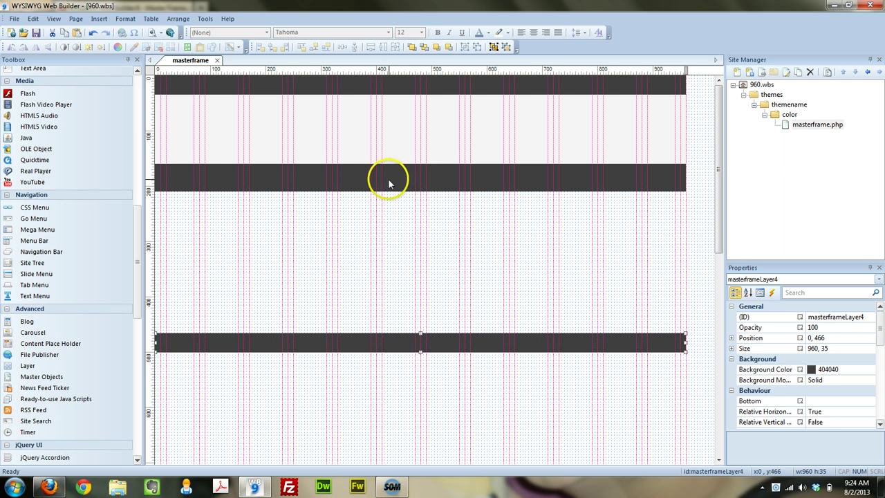
drag(380, 334, 370, 327)
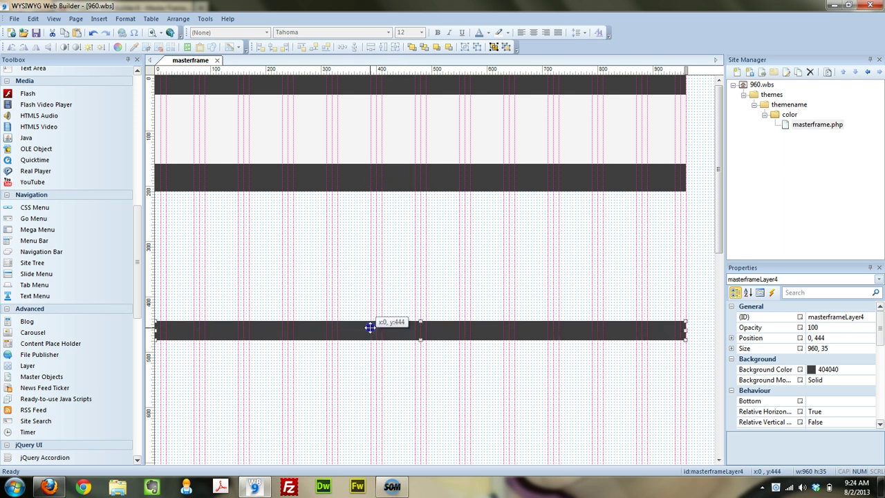
double_click(823, 349)
text(2)
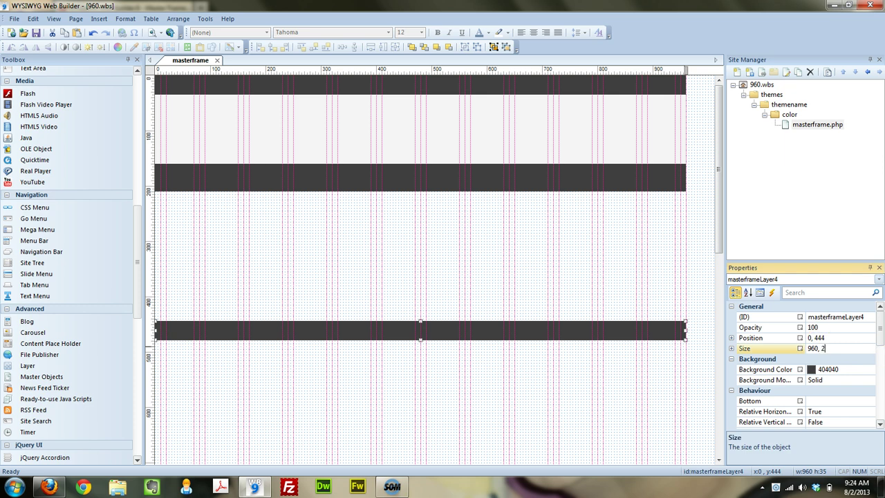
text(50)
key(Return)
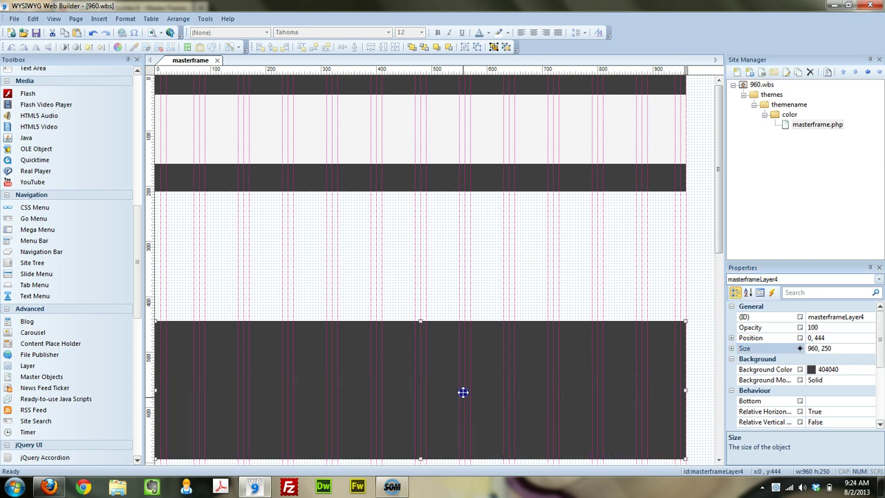
drag(462, 393, 457, 366)
click(388, 249)
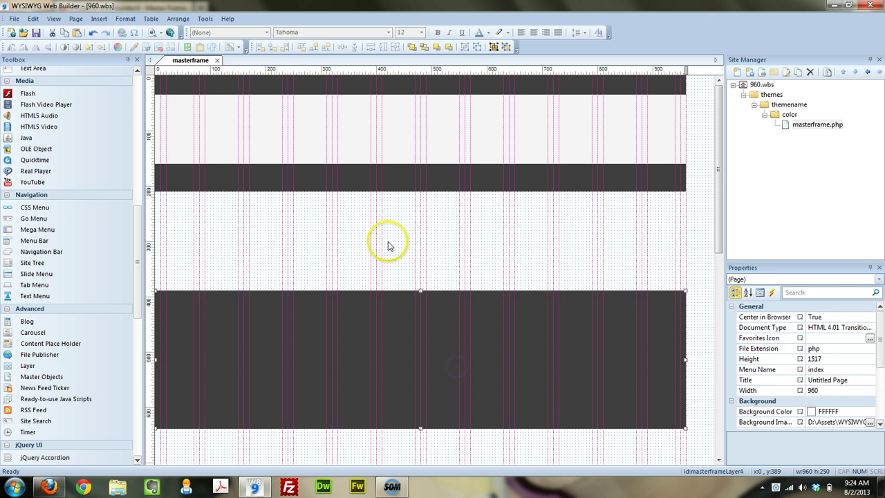
click(553, 385)
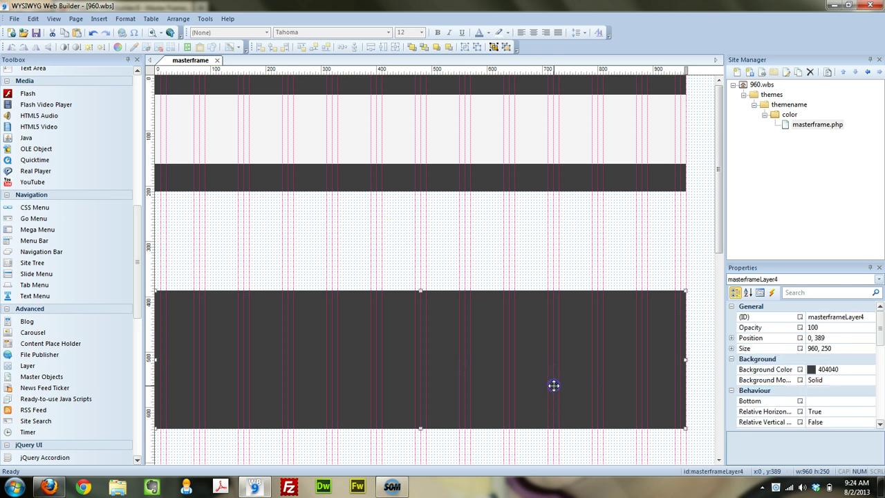
click(463, 259)
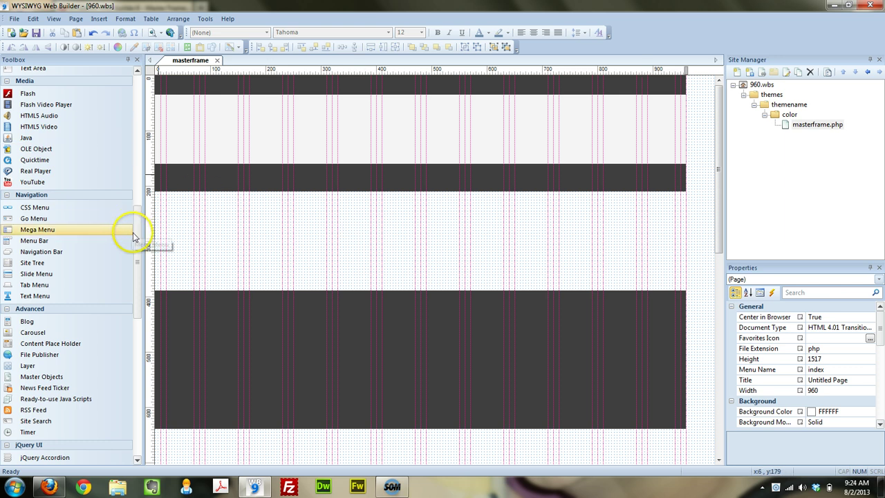
Add a Content Place Holder between the two lower dark layers at position 0, 243, sized 960 by 100.
drag(134, 238, 143, 258)
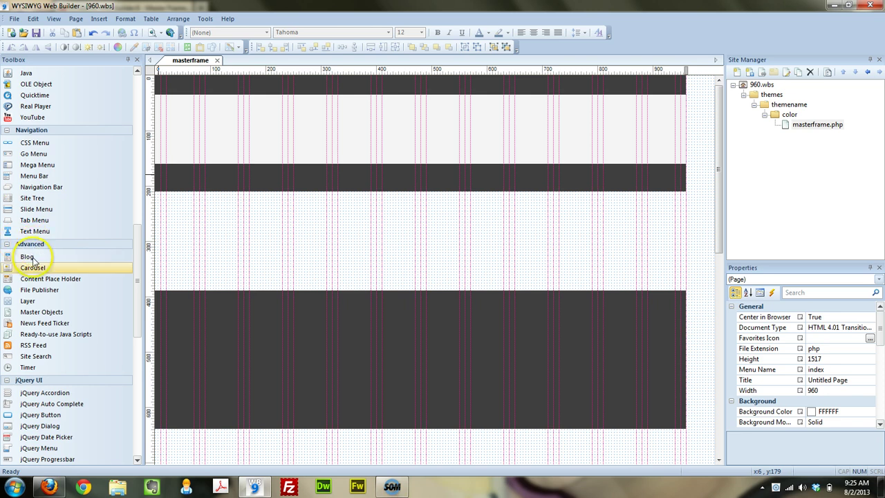
drag(69, 282, 206, 226)
drag(247, 245, 684, 228)
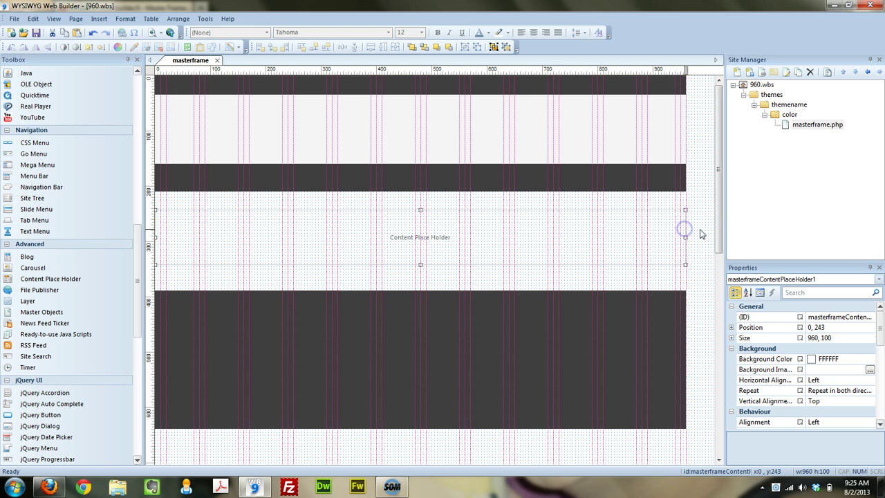
click(699, 234)
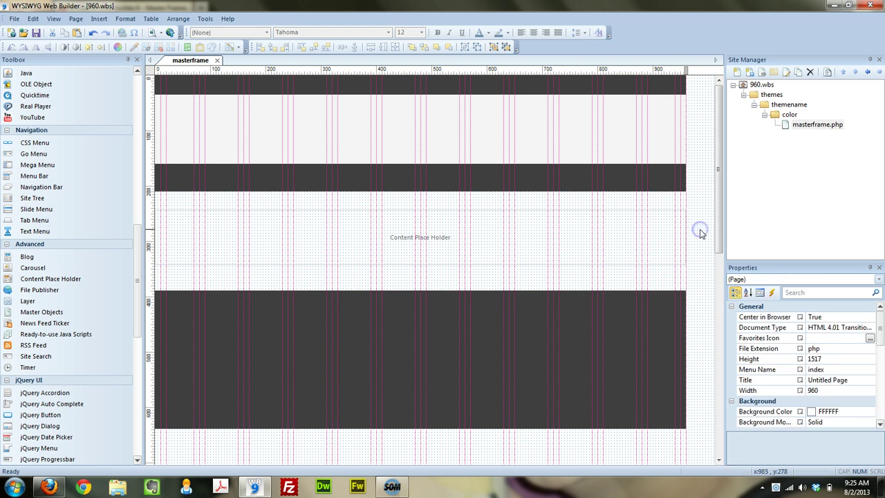
Choose Transparent as the background color in the content place holder's properties.
click(430, 258)
double_click(440, 247)
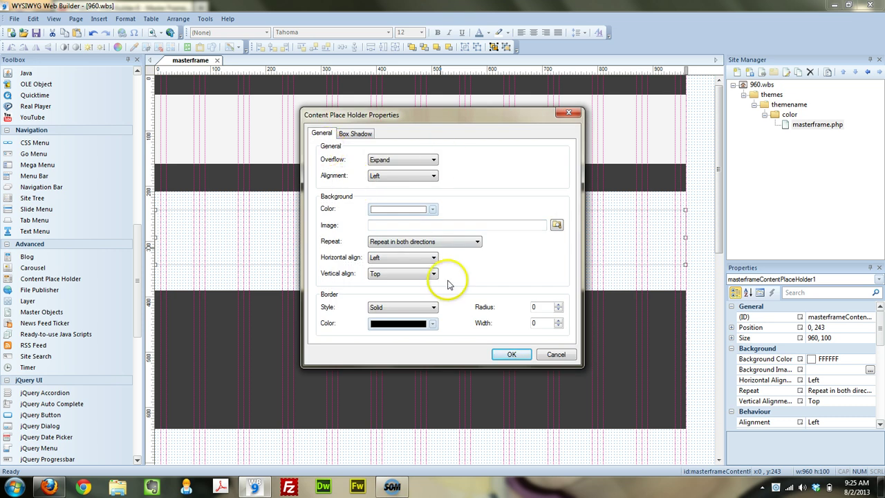
click(396, 216)
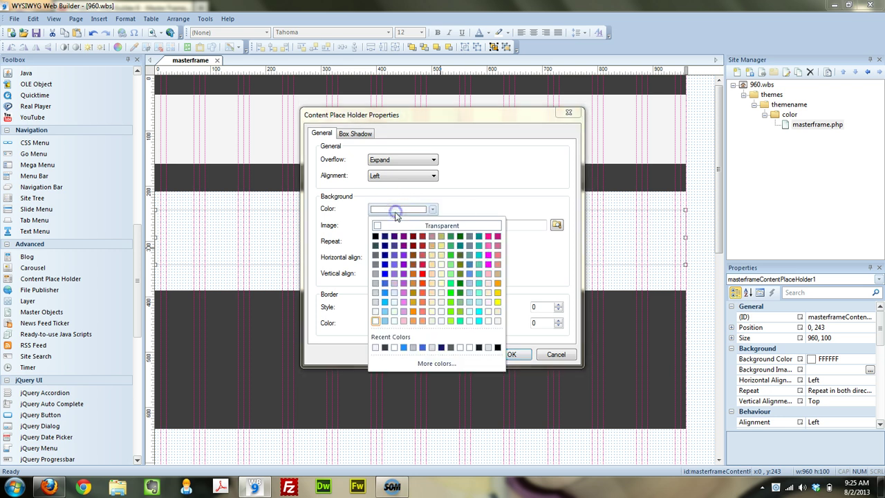
click(451, 227)
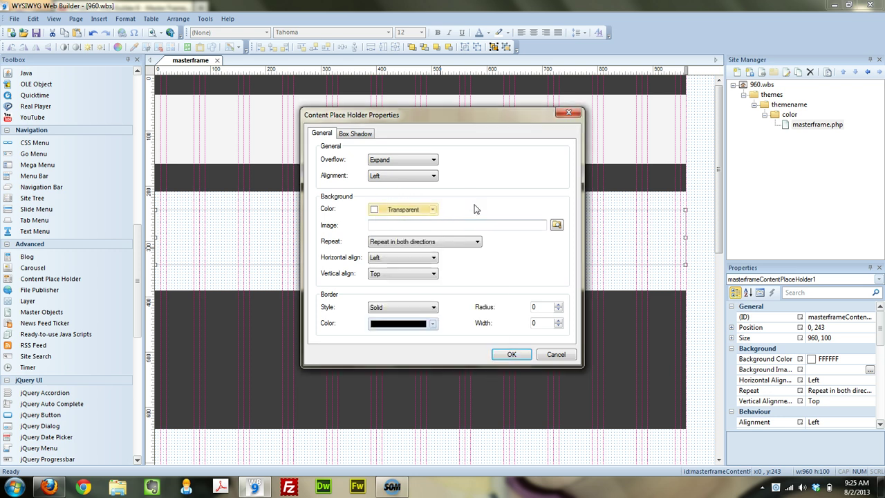
click(372, 211)
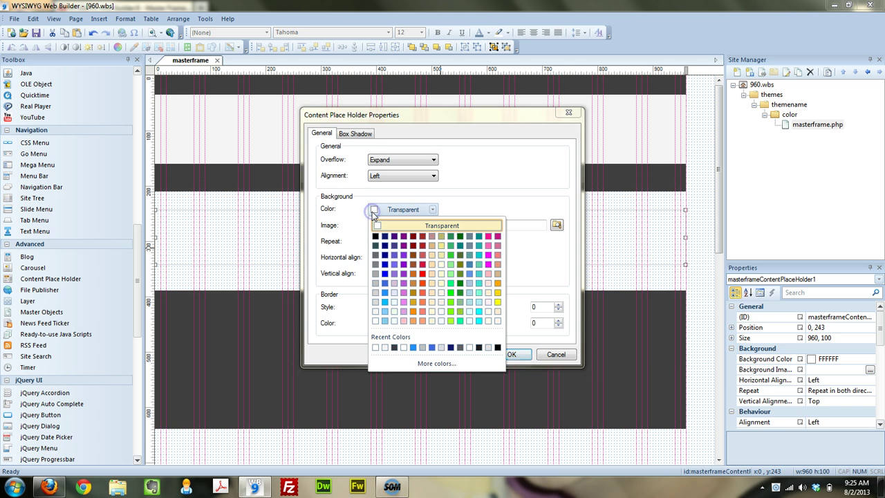
click(385, 226)
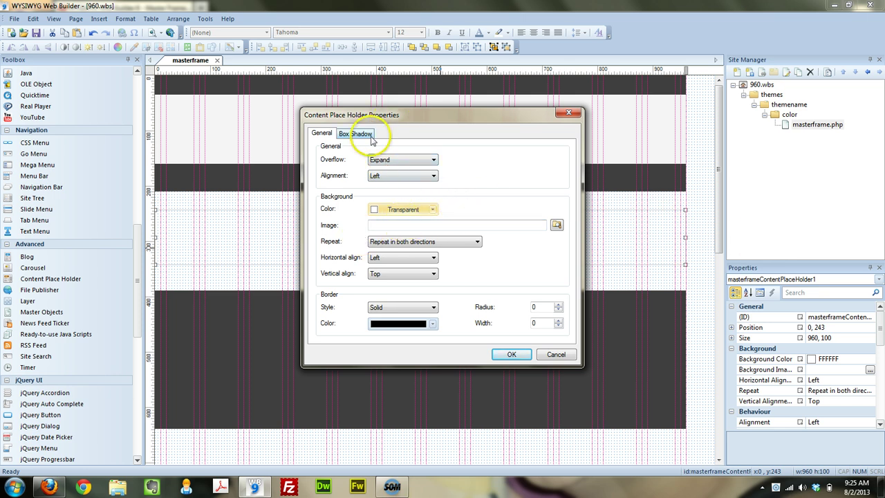
Review the place holder's overflow and alignment options, keep Expand and Left, and accept its properties.
click(408, 161)
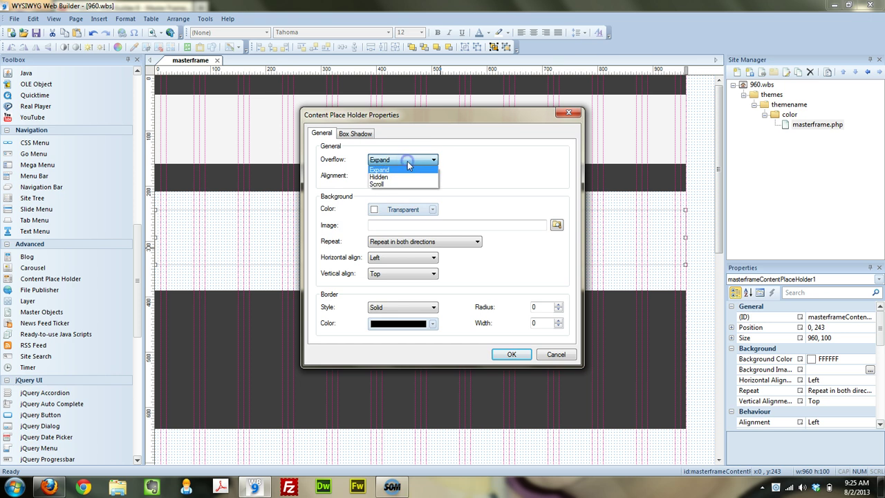
click(407, 162)
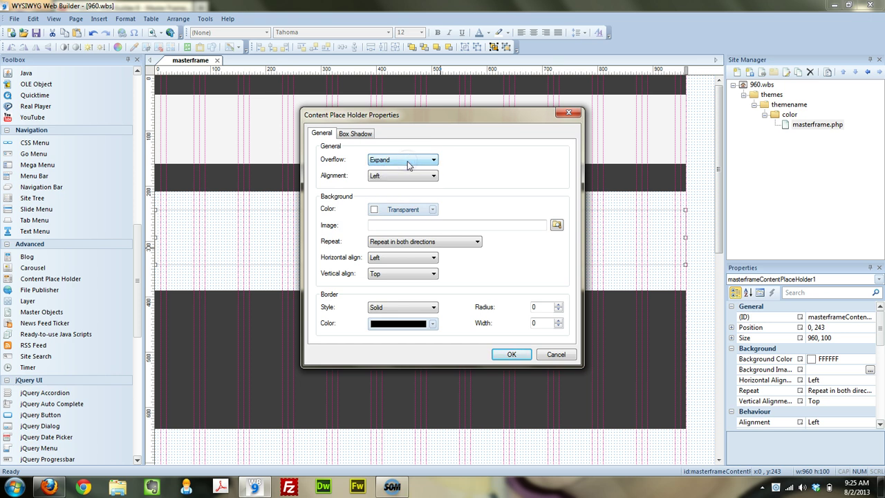
click(407, 161)
click(407, 161)
click(407, 161)
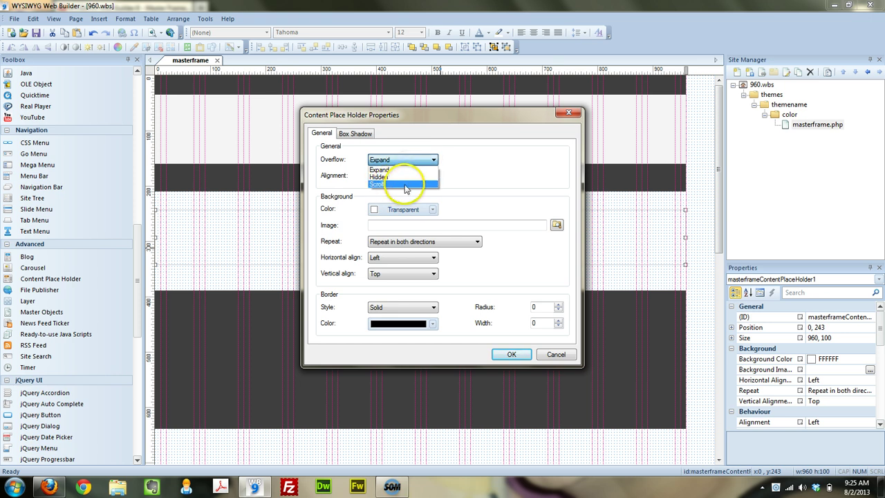
click(427, 168)
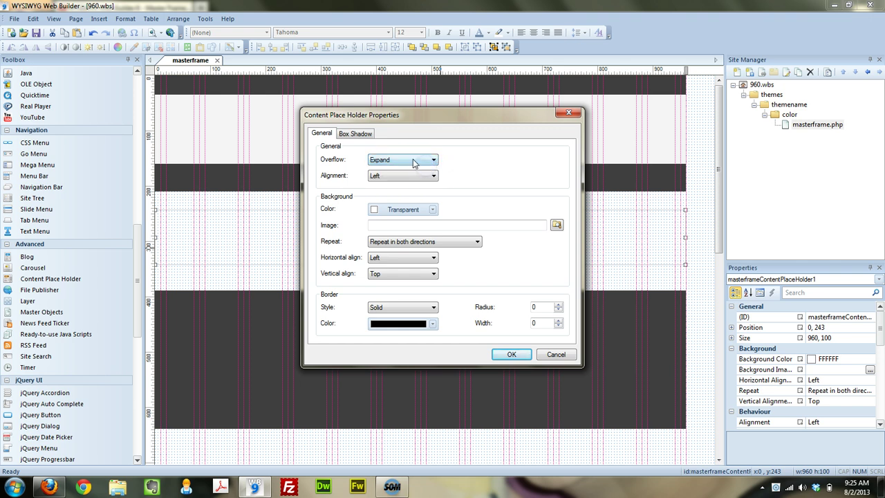
click(385, 176)
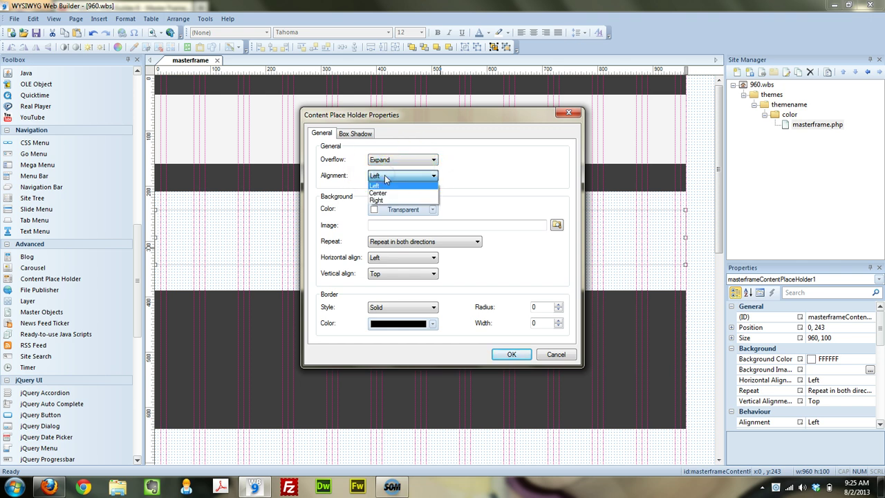
click(386, 178)
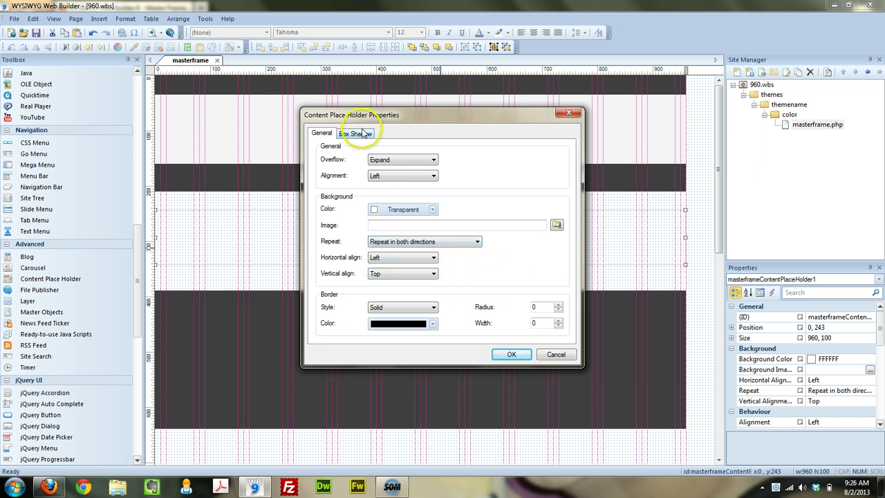
click(513, 354)
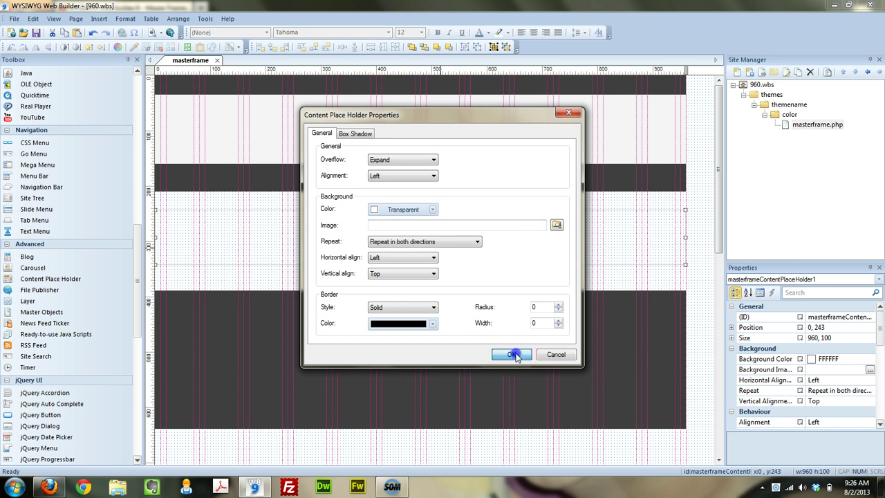
Recheck the overflow options of the content place holder, keep Expand, and close its properties.
double_click(652, 255)
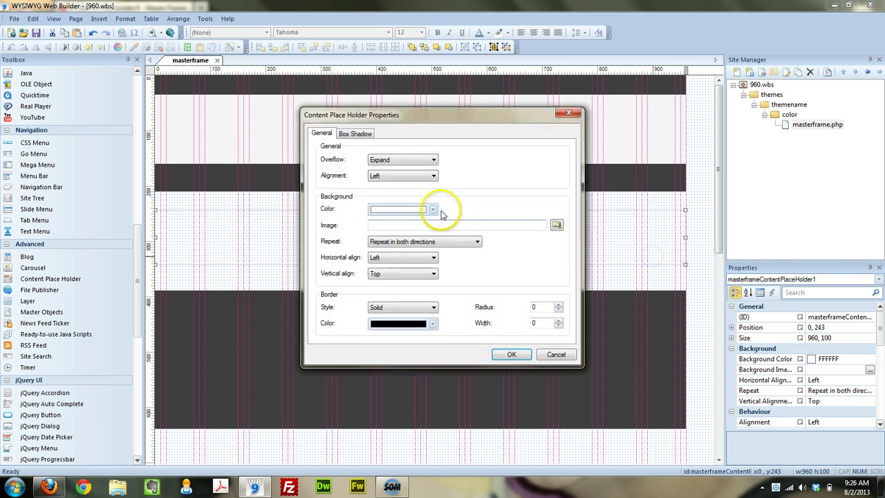
click(391, 161)
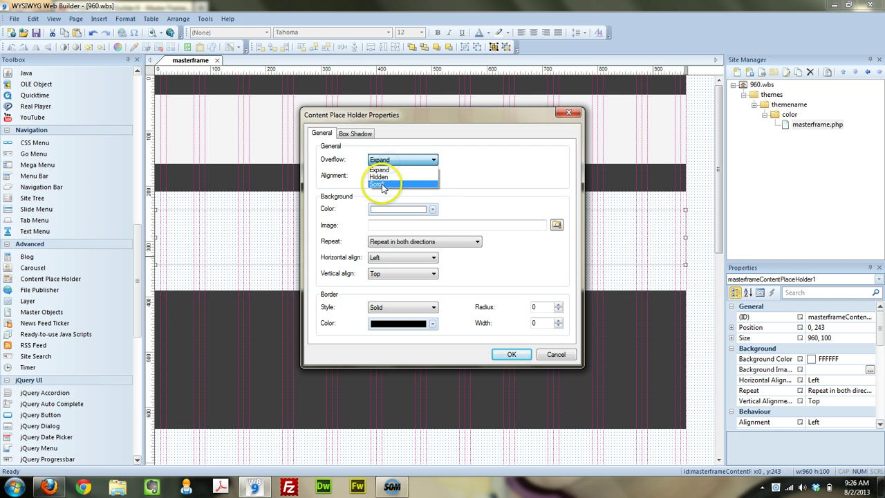
click(384, 169)
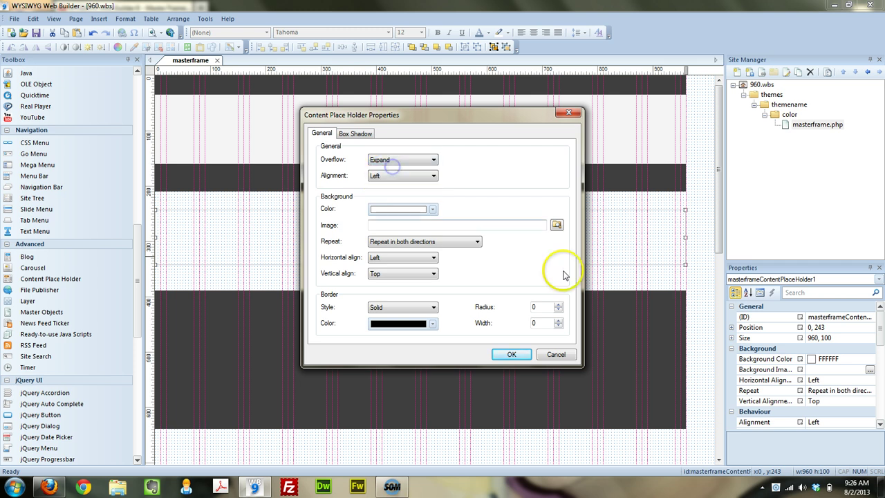
click(532, 359)
click(710, 298)
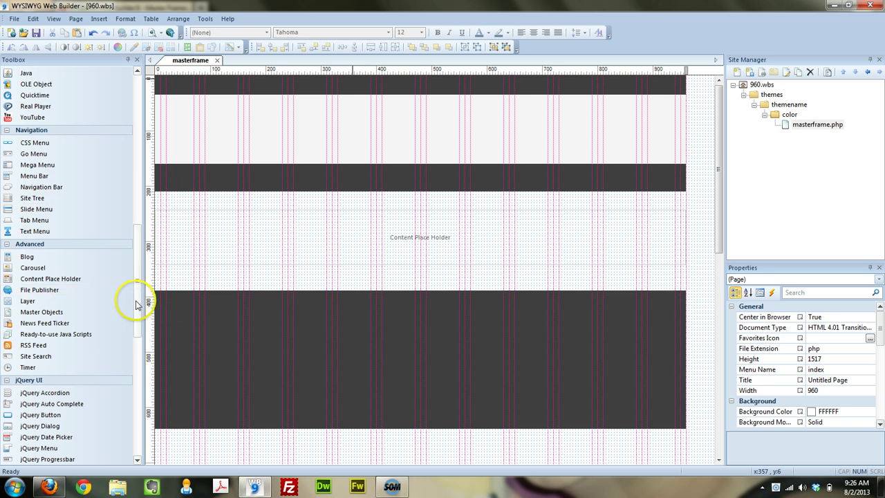
Add a text object to the light header layer at position 20, 54 and replace its contents with LOGO.
drag(136, 304, 161, 169)
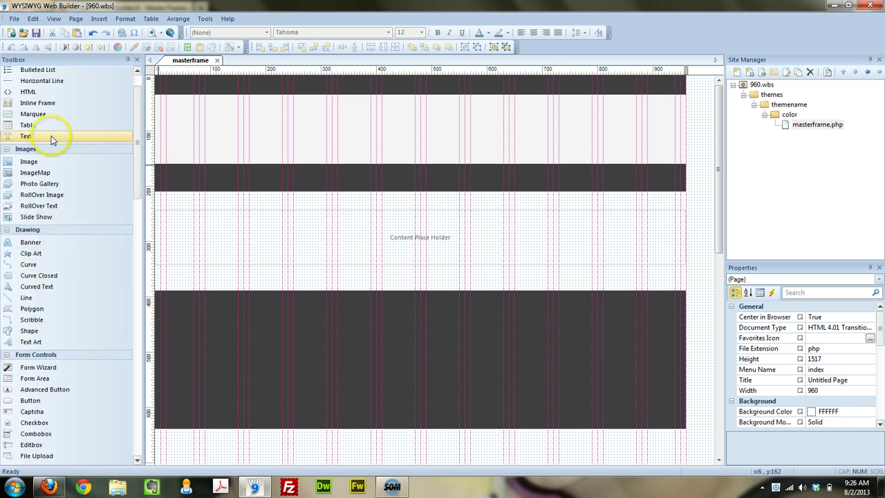
drag(52, 137, 189, 111)
double_click(250, 109)
drag(253, 108, 85, 104)
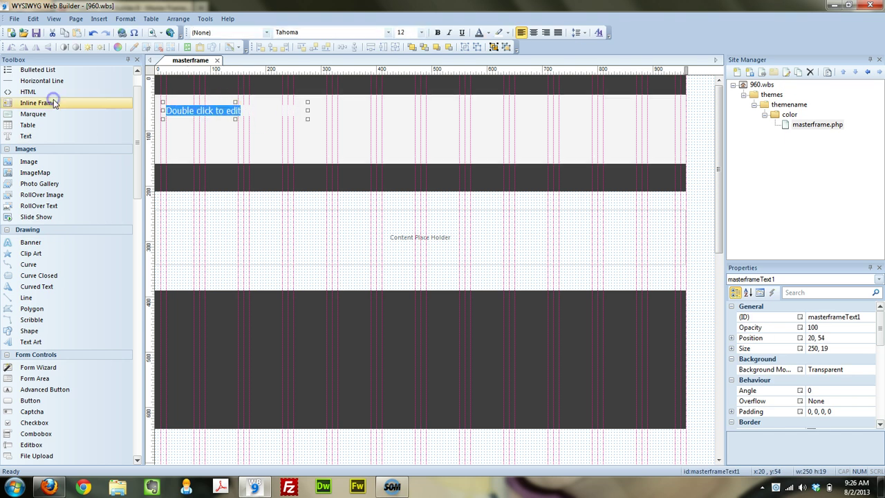
text(LOGO)
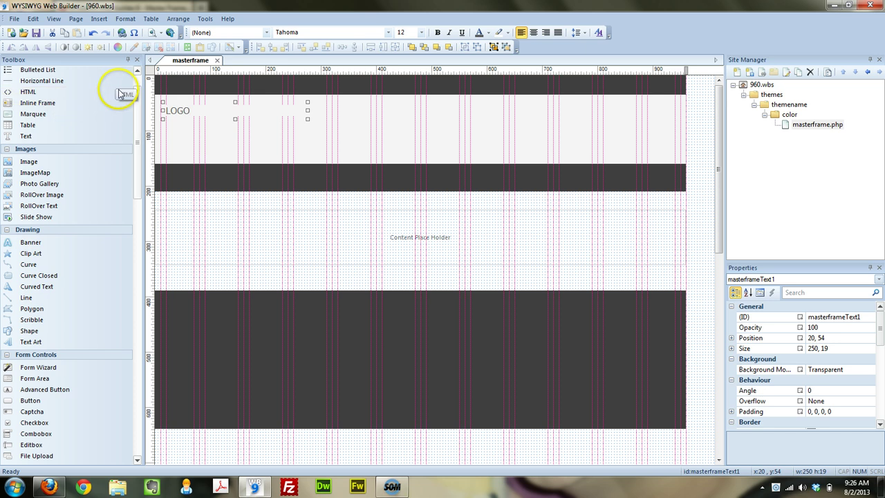
Enlarge the LOGO text, trying font size 80 and settling on 64.
click(186, 110)
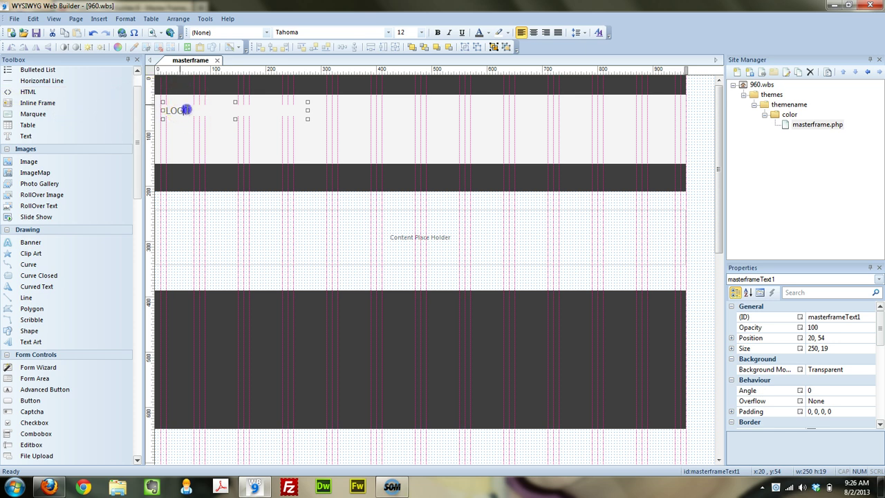
click(421, 33)
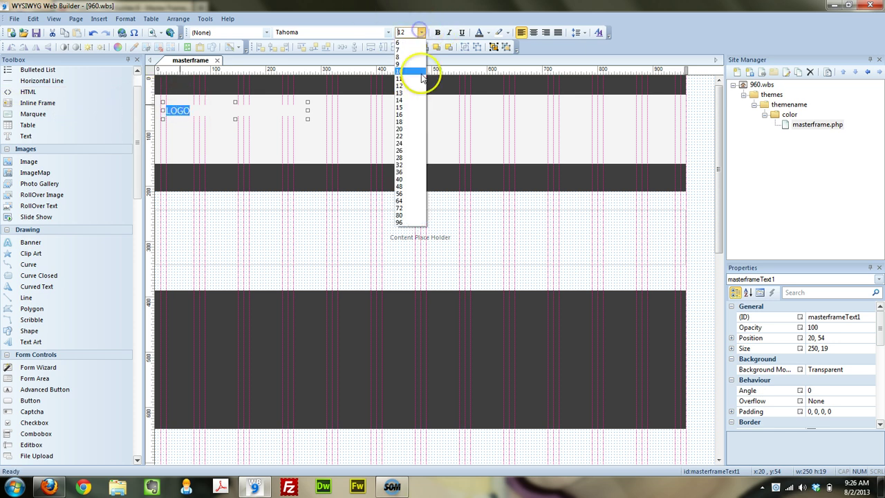
click(408, 215)
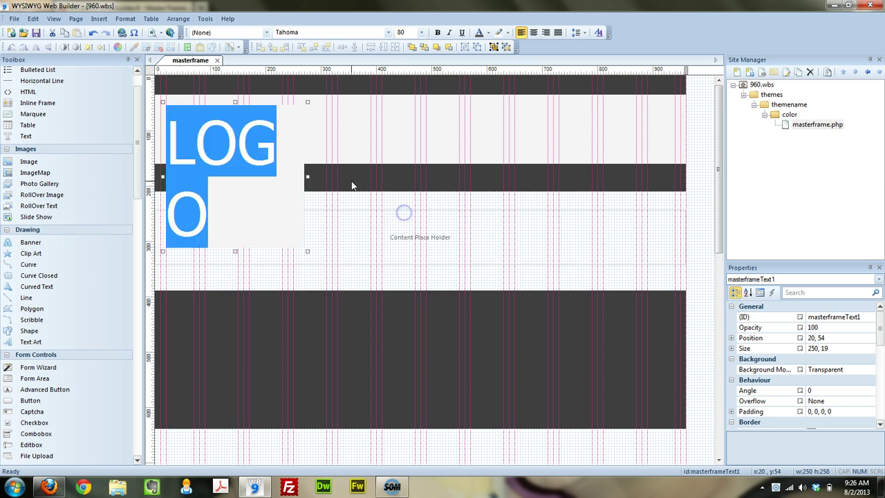
click(420, 33)
click(405, 181)
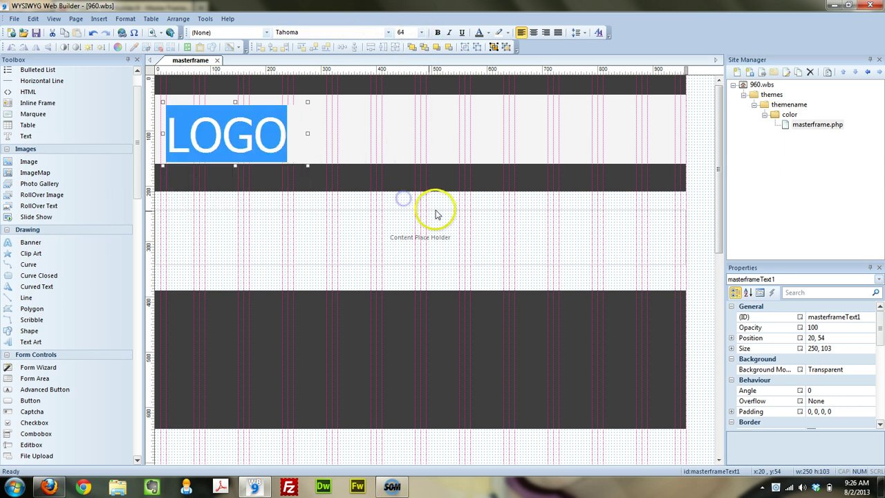
click(339, 197)
Nudge the LOGO text upward in the header to position 20, 45.
click(256, 167)
click(228, 144)
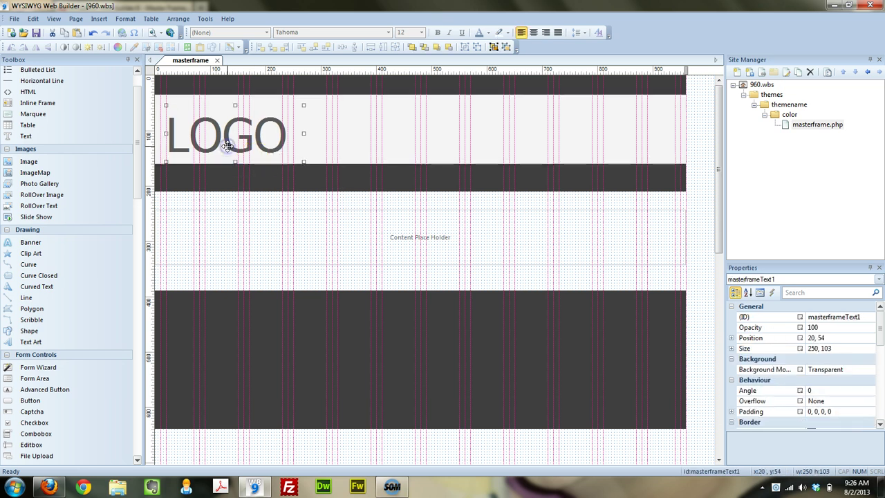
key(Up)
key(Up)
key(Up)
key(Up)
key(Up)
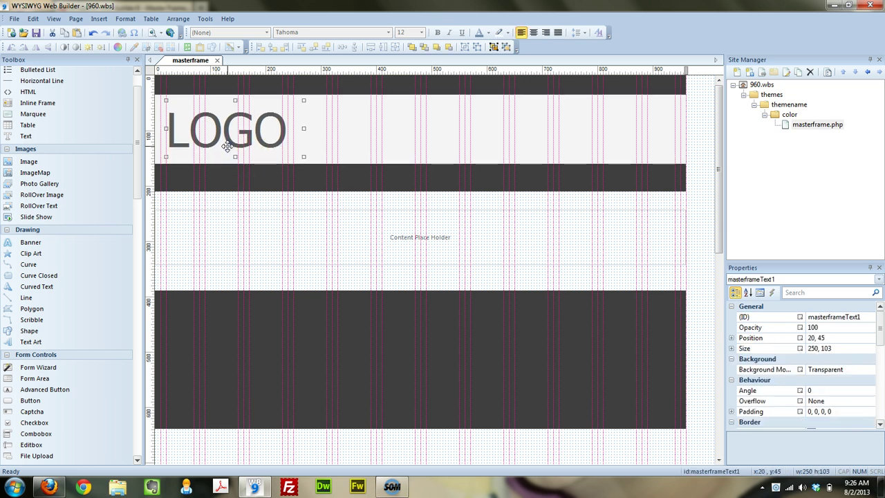
click(699, 122)
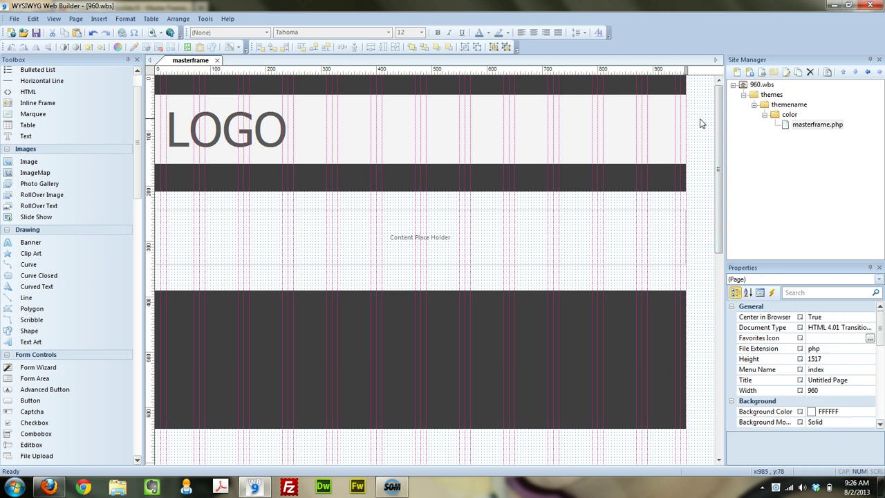
Set the height of the dark layer directly below the header to 60.
click(303, 188)
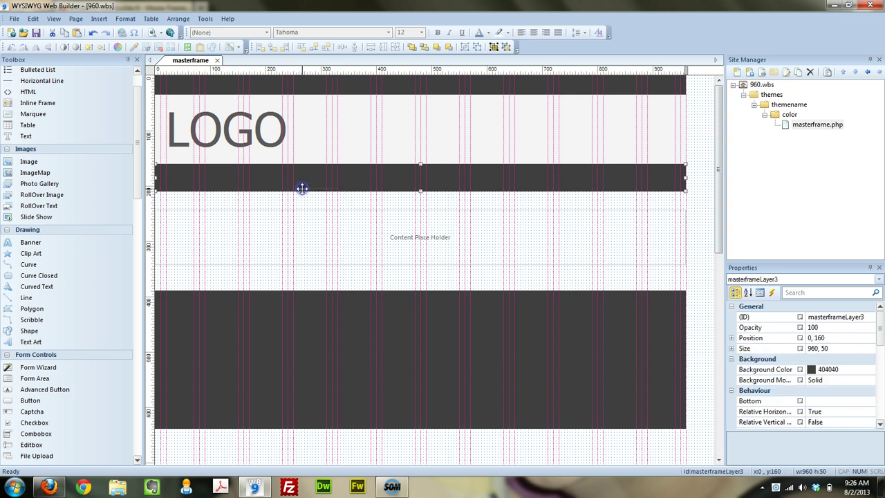
click(824, 348)
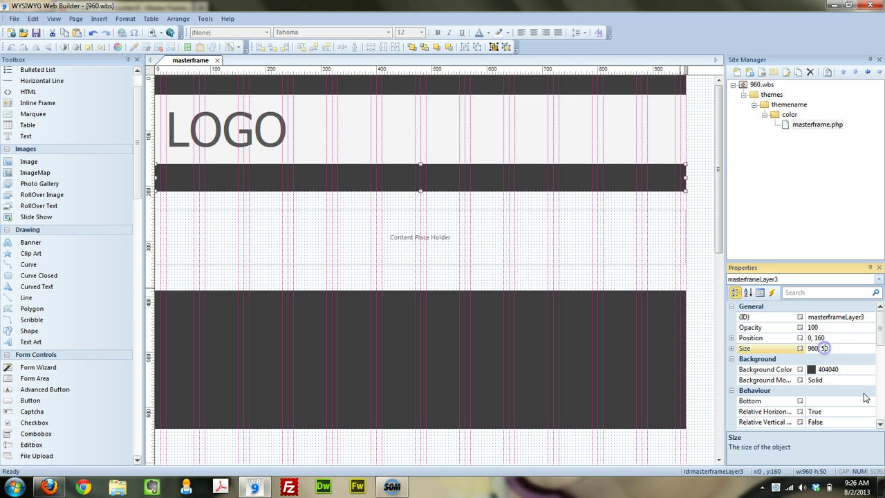
text(60)
key(Return)
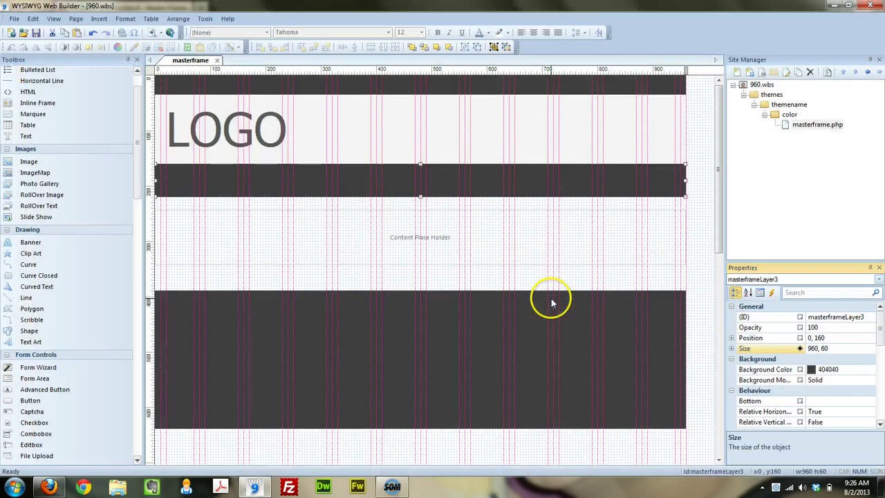
click(694, 200)
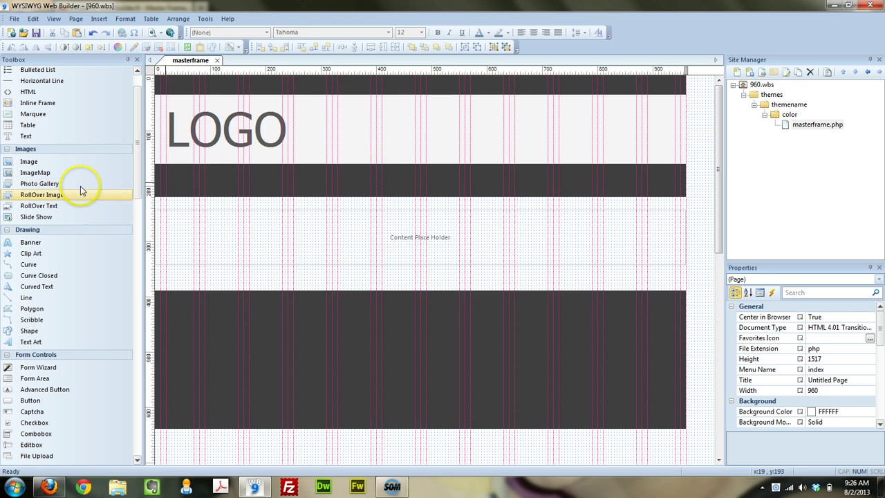
Add a CSS Menu over the content place holder and shrink it to 336 by 28.
drag(139, 184, 138, 291)
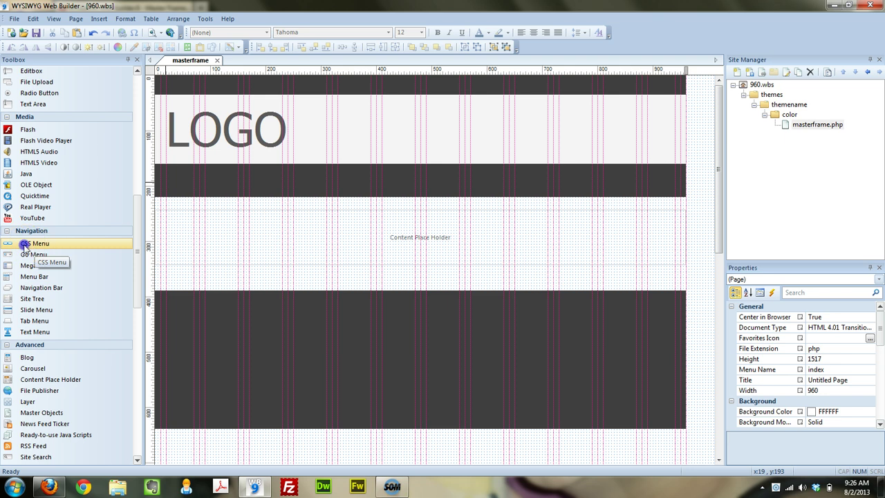
drag(88, 224, 275, 215)
click(311, 231)
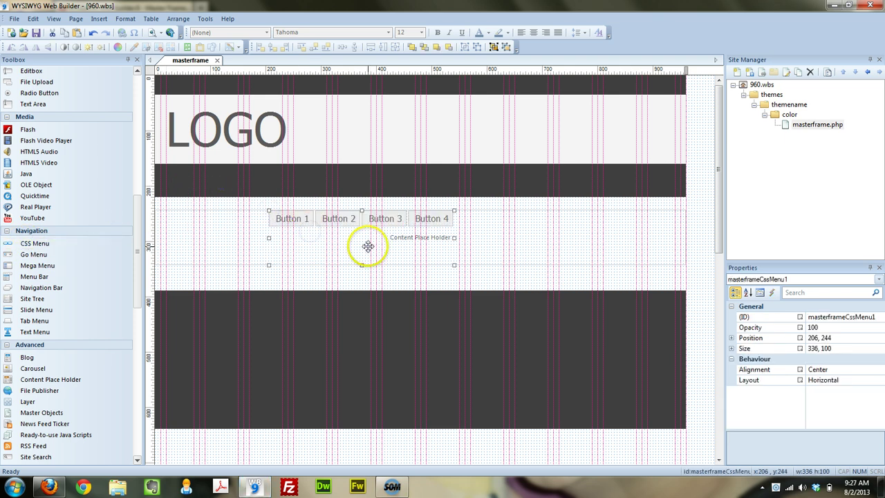
drag(362, 265, 371, 208)
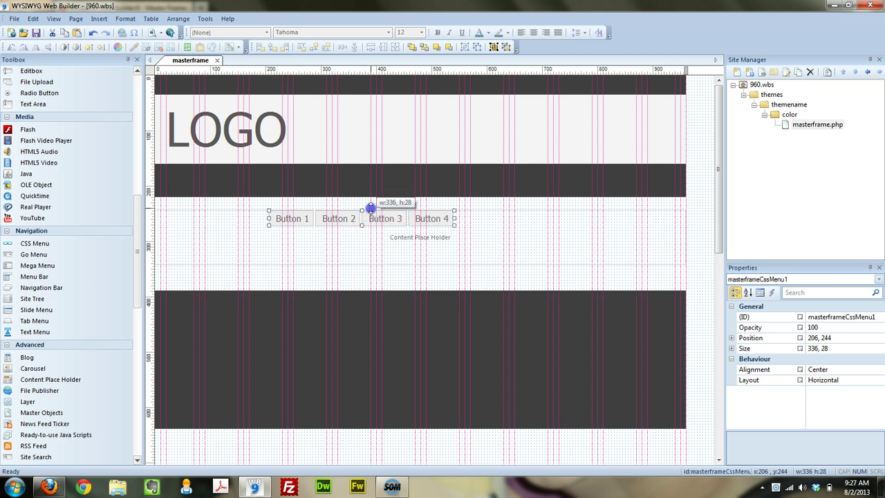
Move the CSS menu onto the dark layer below the header at position 2, 164 and widen it to about 938.
click(290, 178)
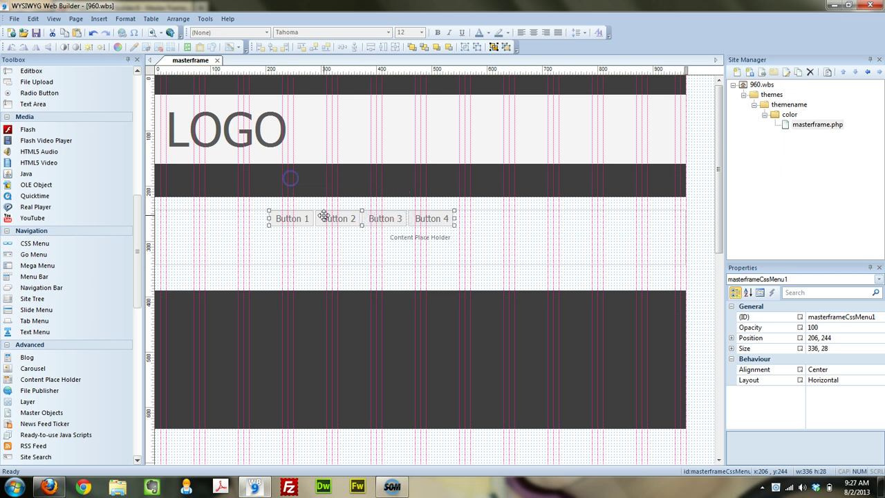
drag(322, 217, 204, 168)
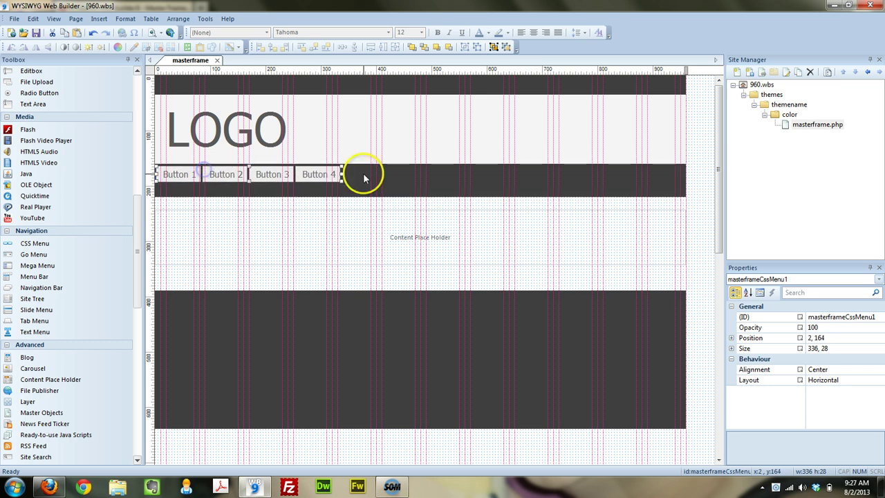
drag(341, 174, 673, 177)
Shift the CSS menu to position 10, 168 within its dark layer and extend its width to 940.
key(Right)
key(Right)
key(Right)
key(Right)
key(Right)
key(Right)
key(Right)
key(Right)
key(Right)
key(Right)
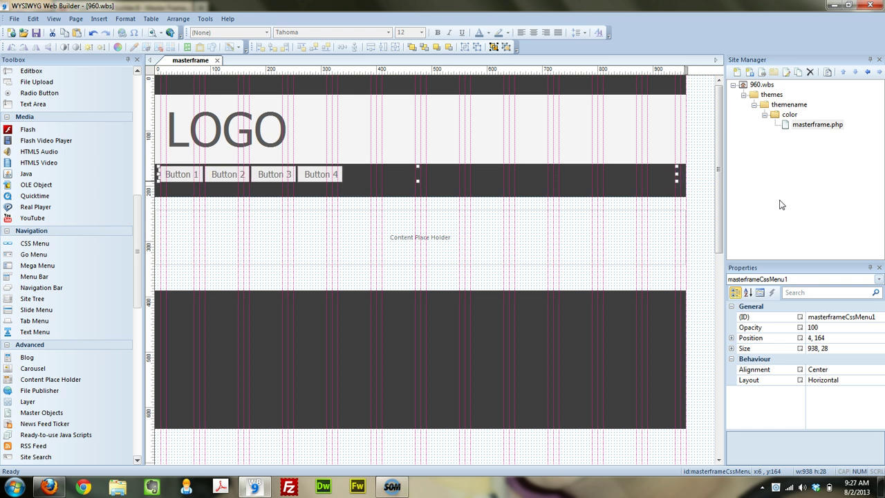
key(Right)
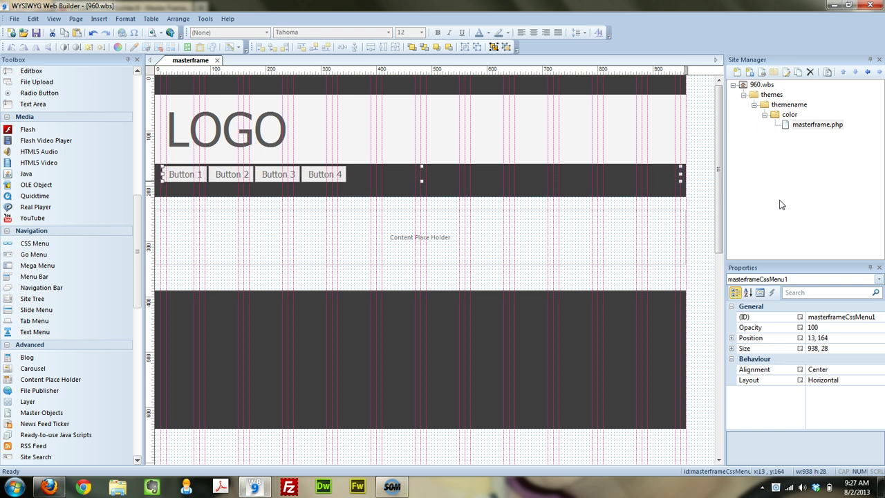
drag(446, 162, 446, 163)
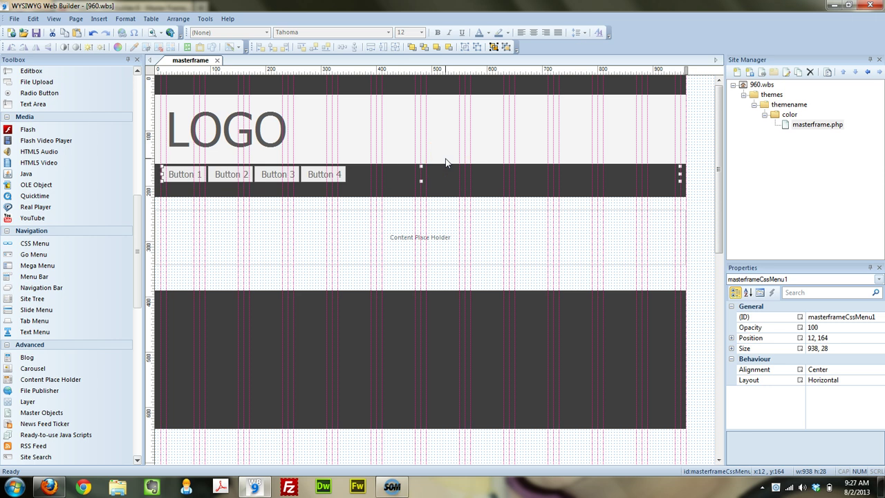
click(344, 180)
drag(313, 174, 311, 177)
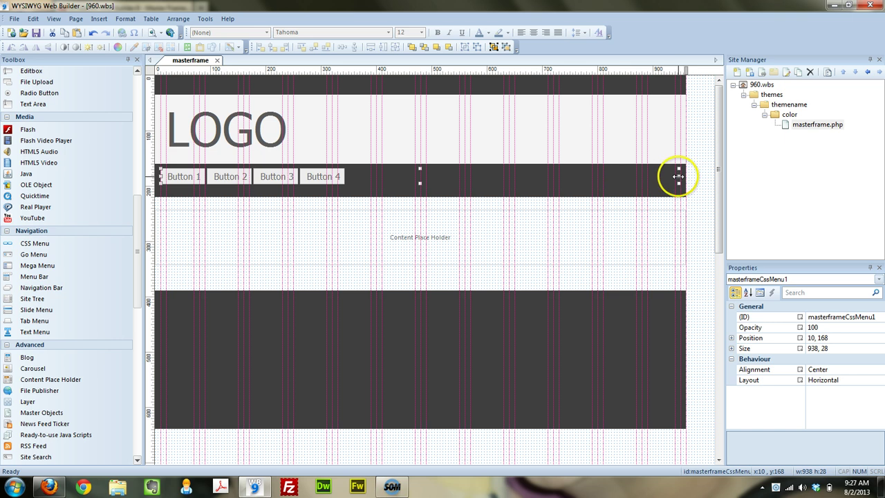
drag(678, 176, 681, 176)
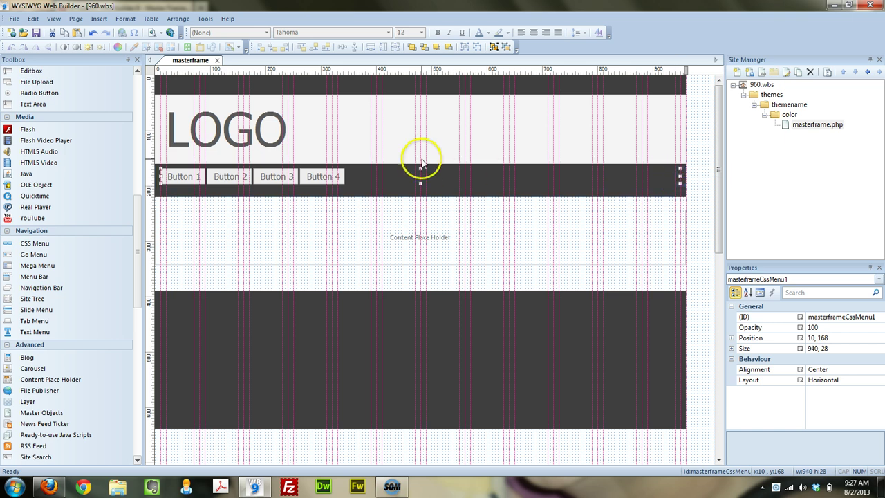
In the CSS menu's properties, enable the hover state style to indicate the current page.
double_click(333, 179)
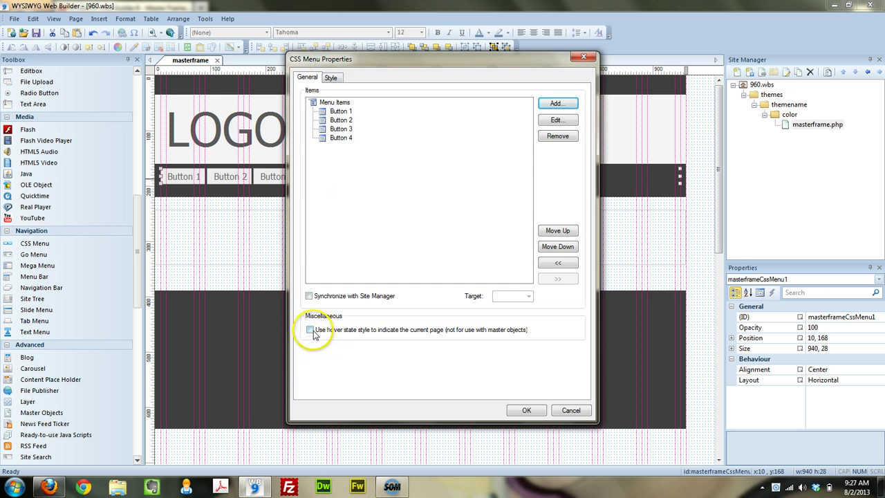
click(349, 330)
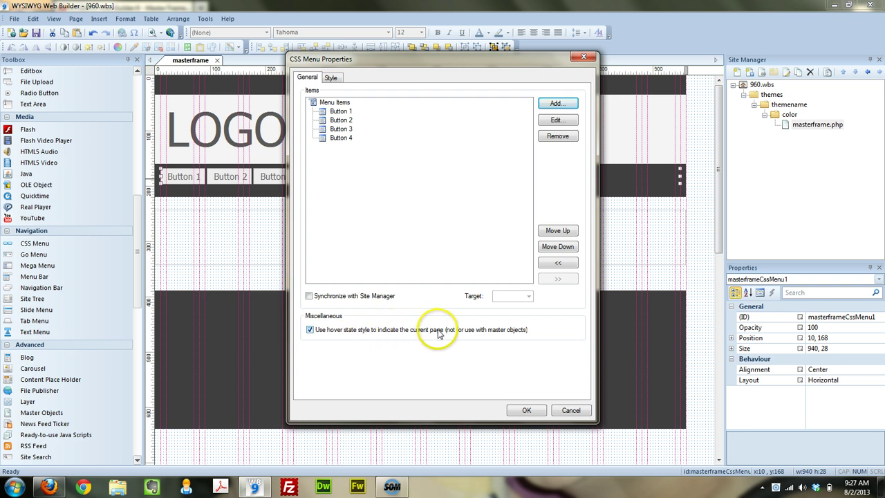
Set the main menu's layout style to Center alignment, Variable button size and a height of 58.
click(333, 78)
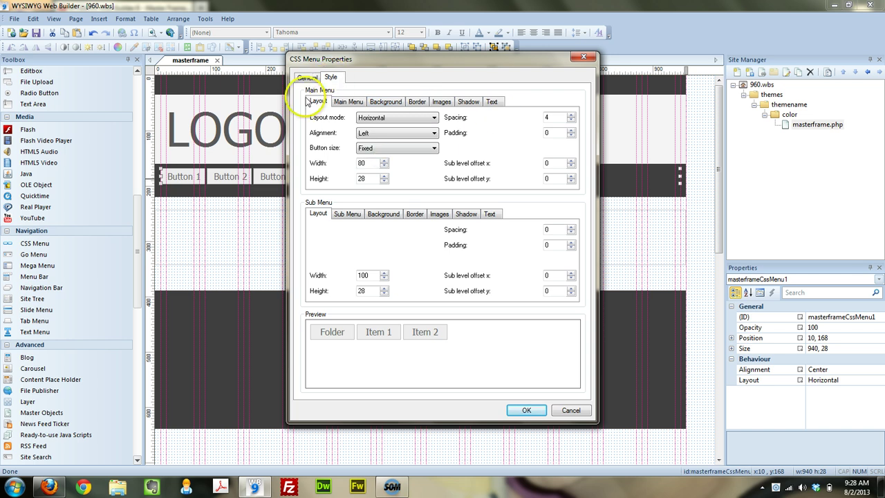
click(405, 123)
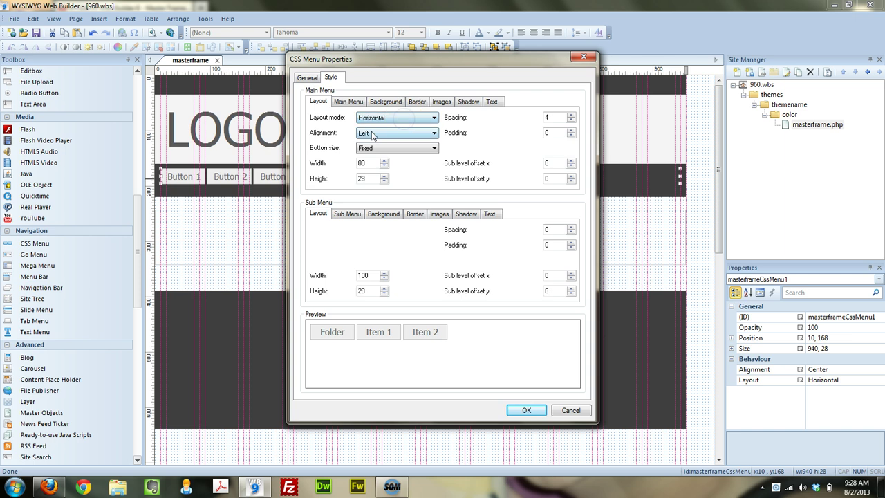
click(381, 135)
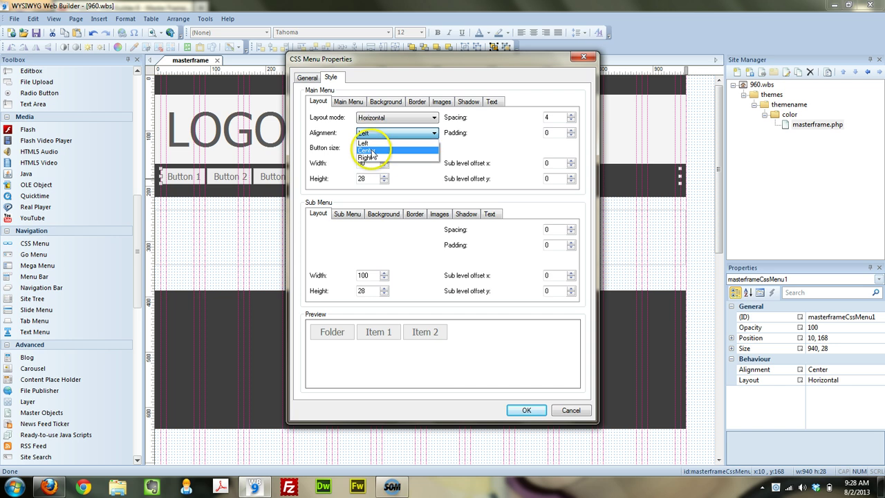
click(373, 151)
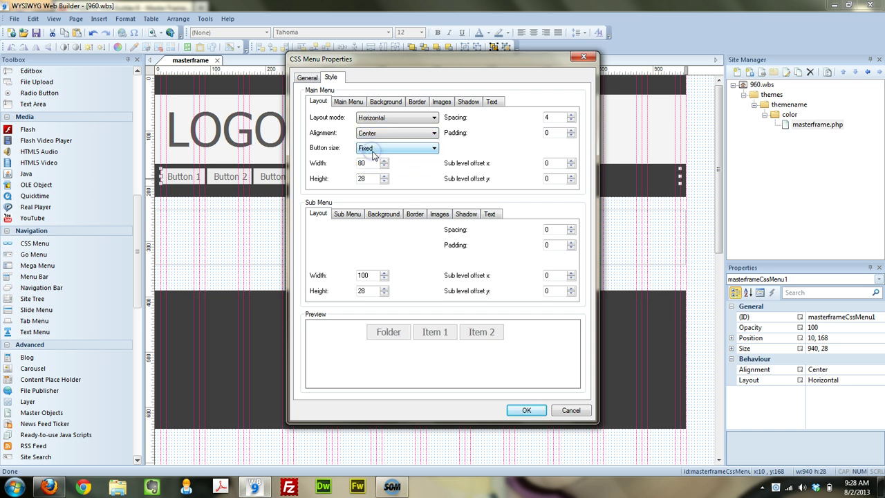
click(376, 149)
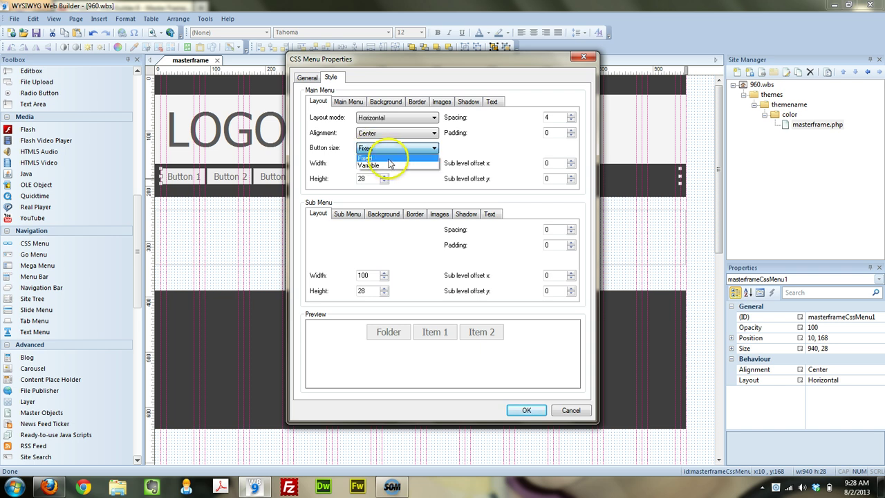
click(391, 160)
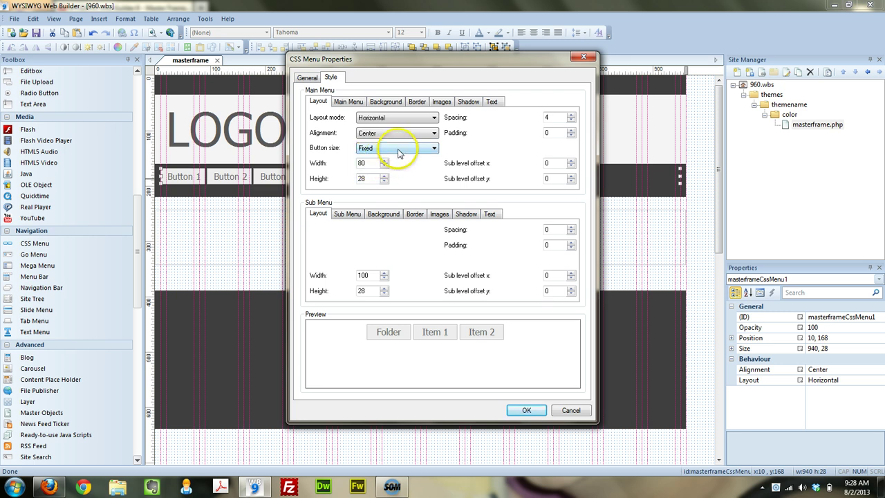
click(403, 148)
click(387, 166)
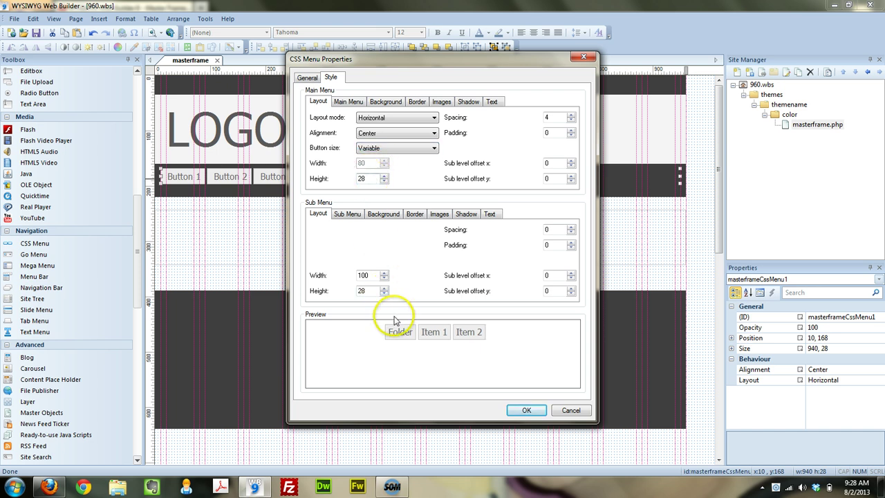
mouse_move(401, 336)
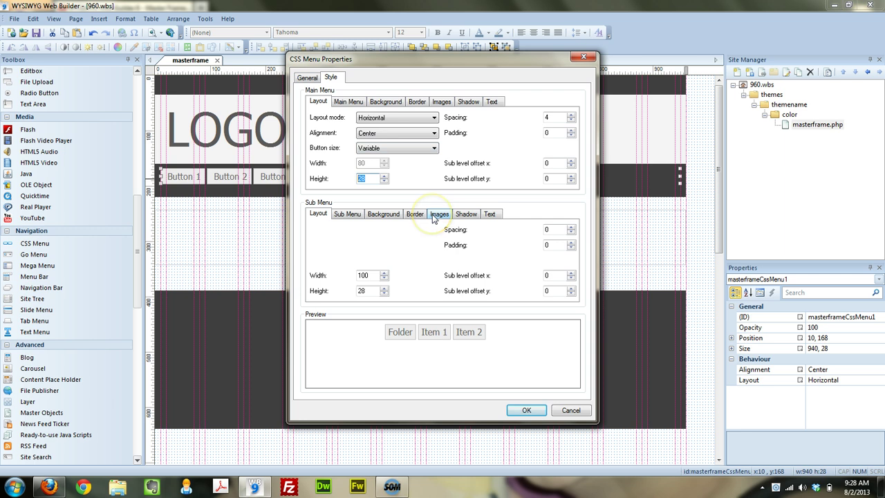
text(58)
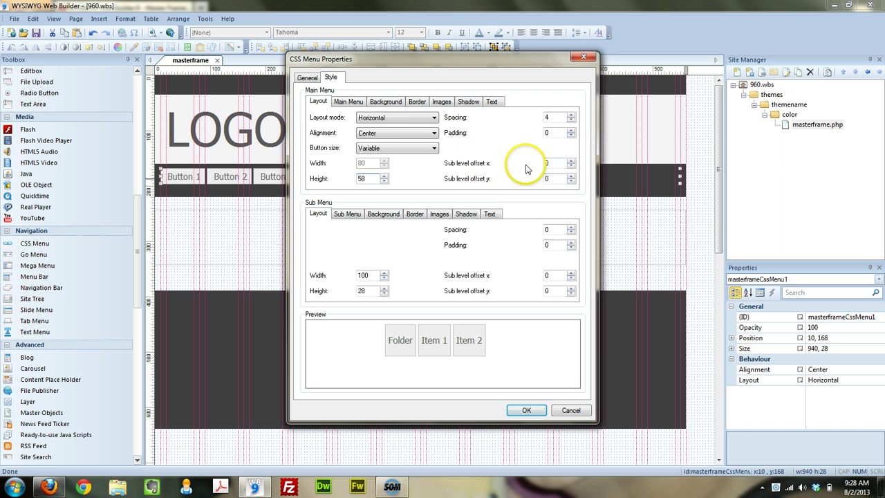
click(555, 134)
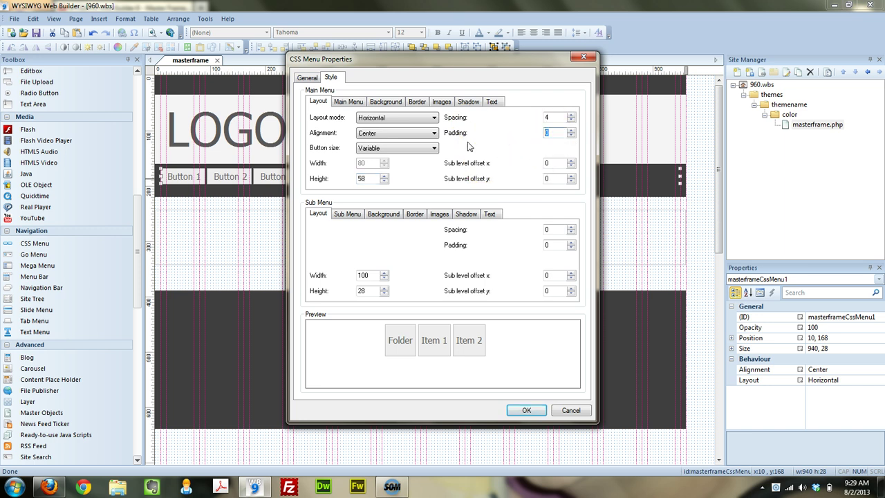
text(10)
key(BackSpace)
key(BackSpace)
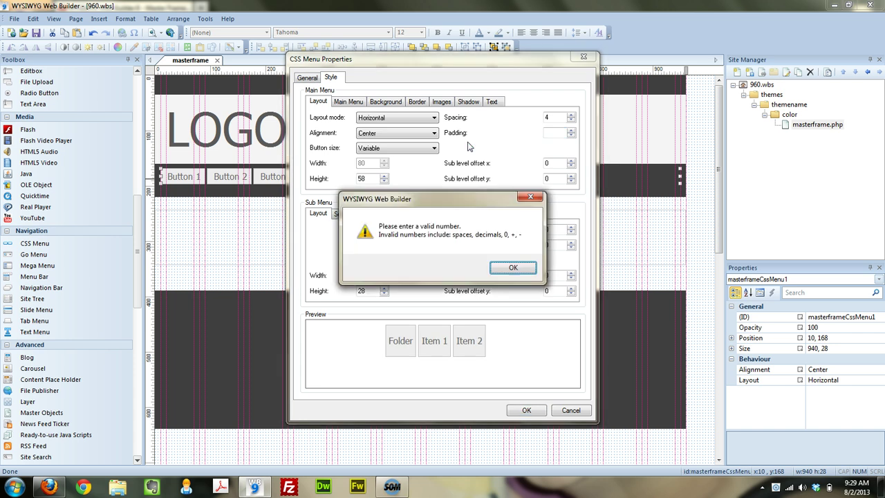
key(Return)
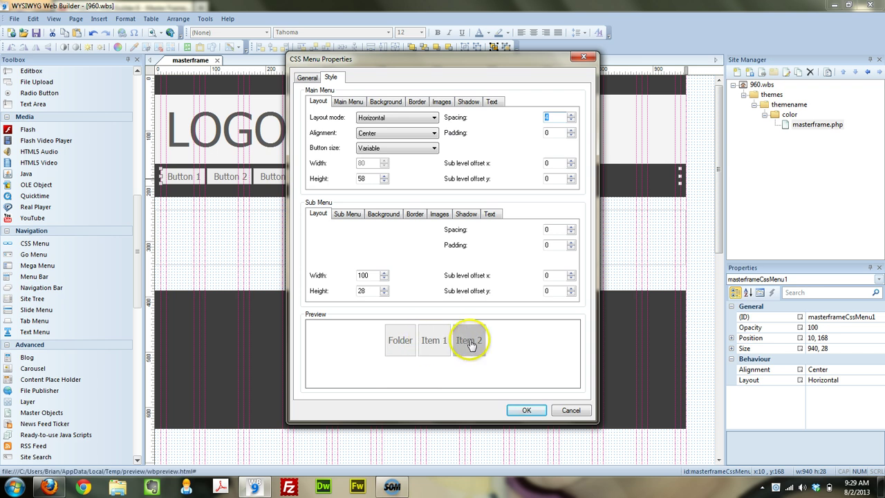
Set the main menu's button spacing to 0 and its background color to the recently used dark gray.
text(0)
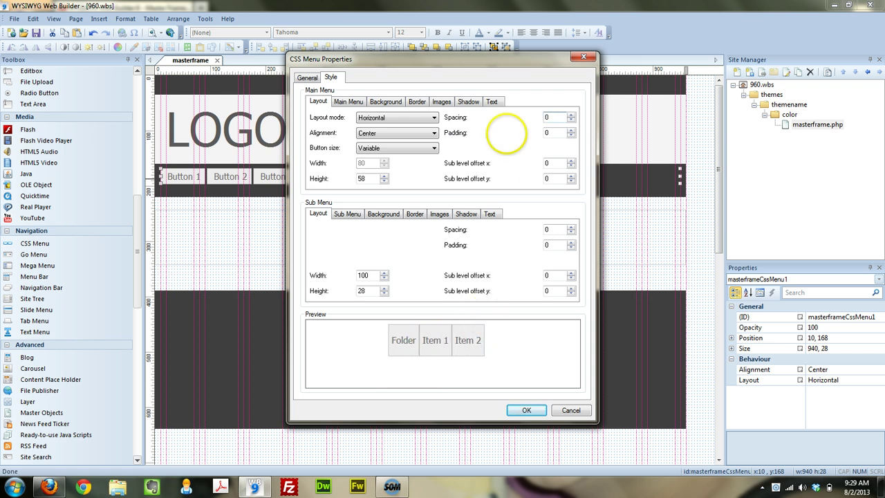
click(343, 103)
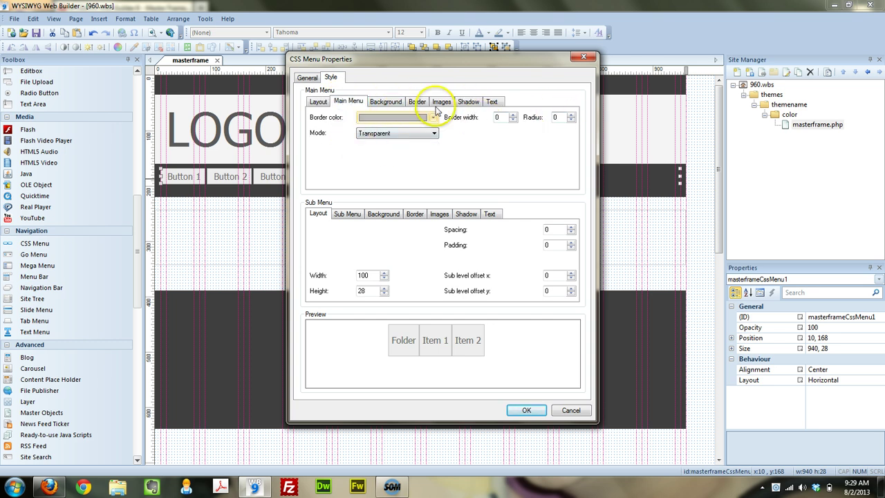
click(388, 104)
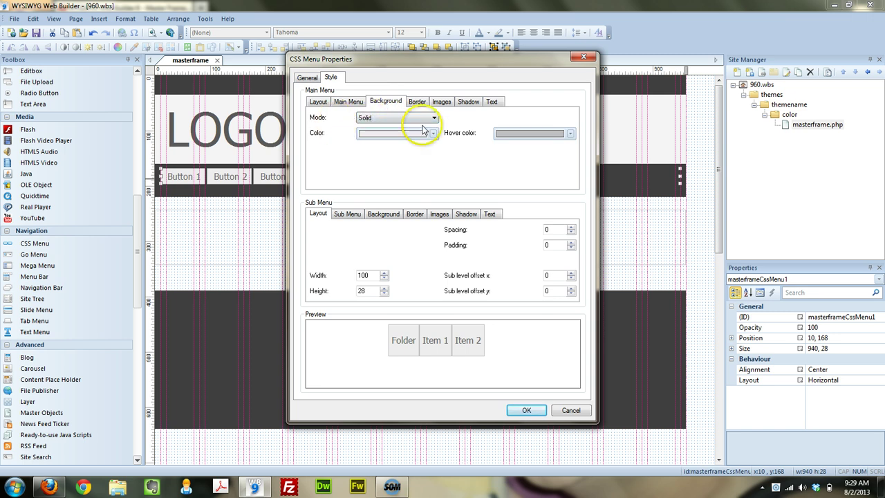
click(405, 137)
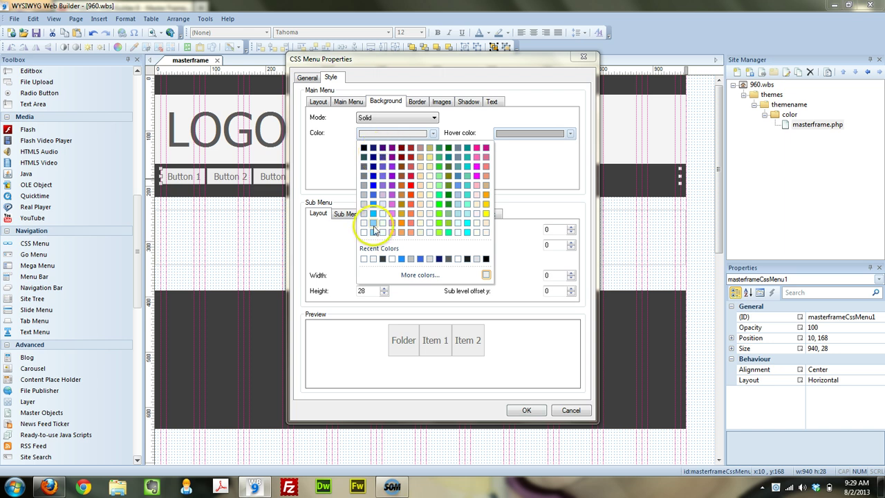
click(383, 259)
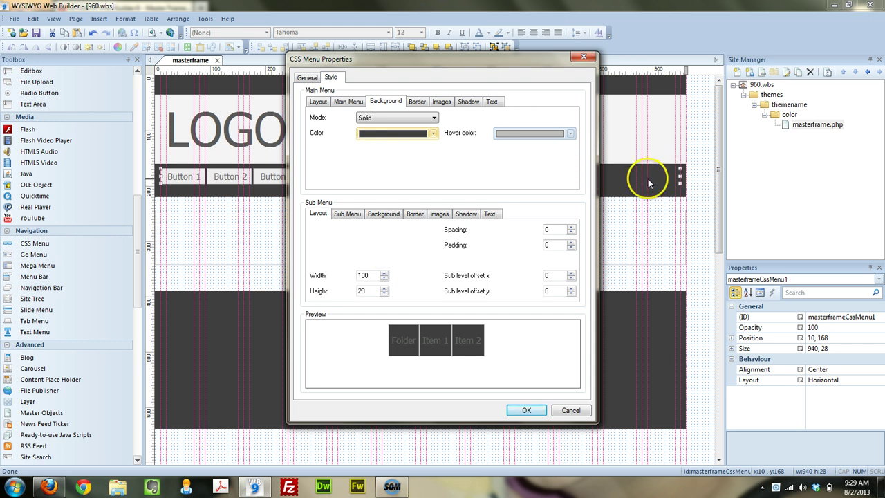
Set the main menu's background hover color to the recently used blue.
click(509, 137)
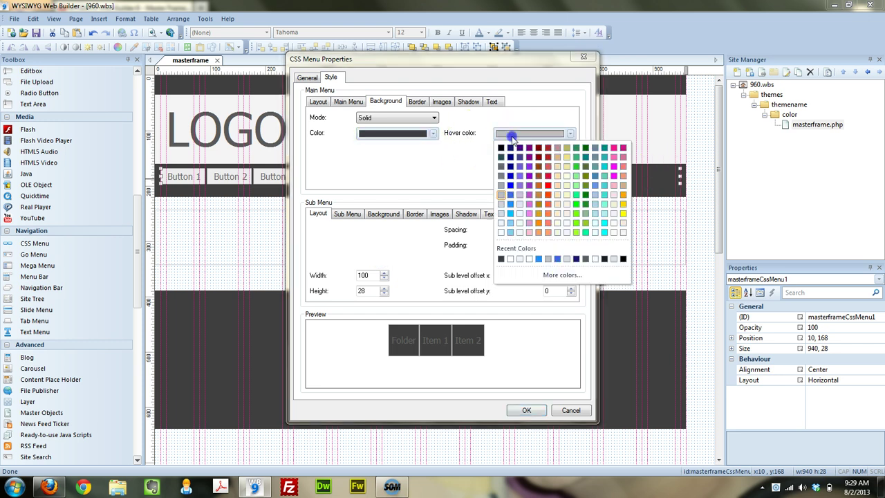
click(539, 259)
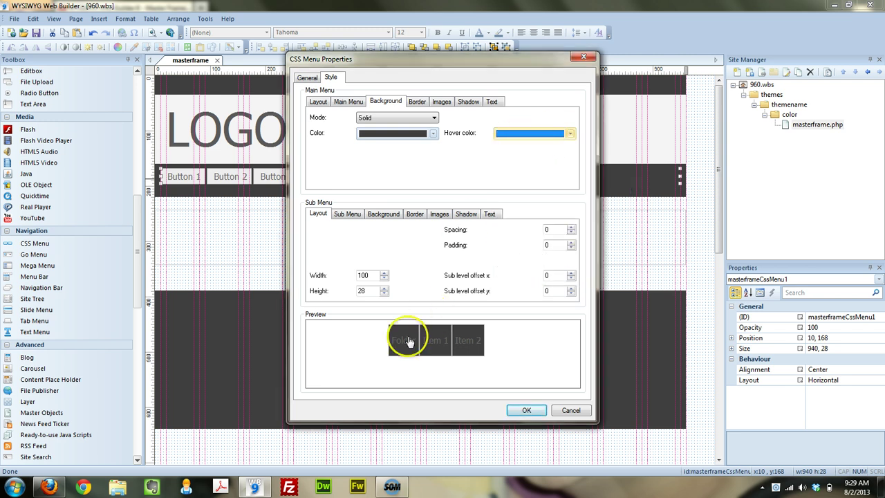
click(519, 133)
click(520, 141)
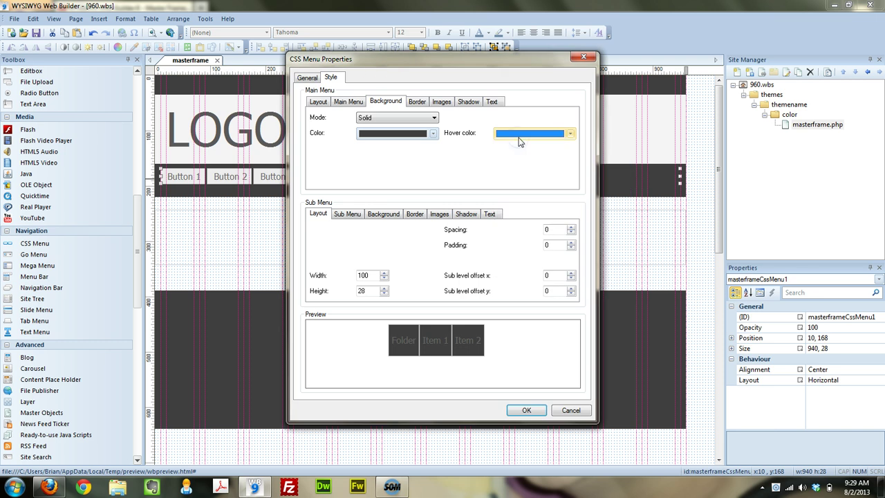
Set the main menu's button border width to 0 and check its image and shadow options.
click(417, 101)
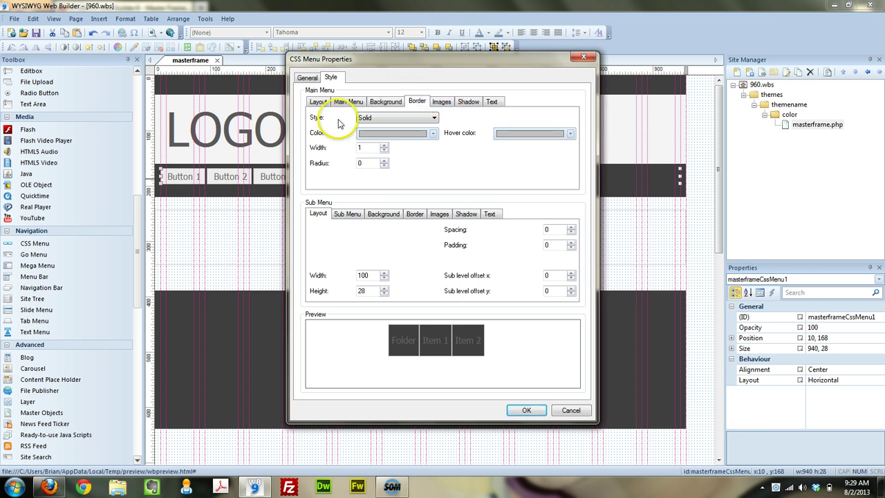
click(384, 151)
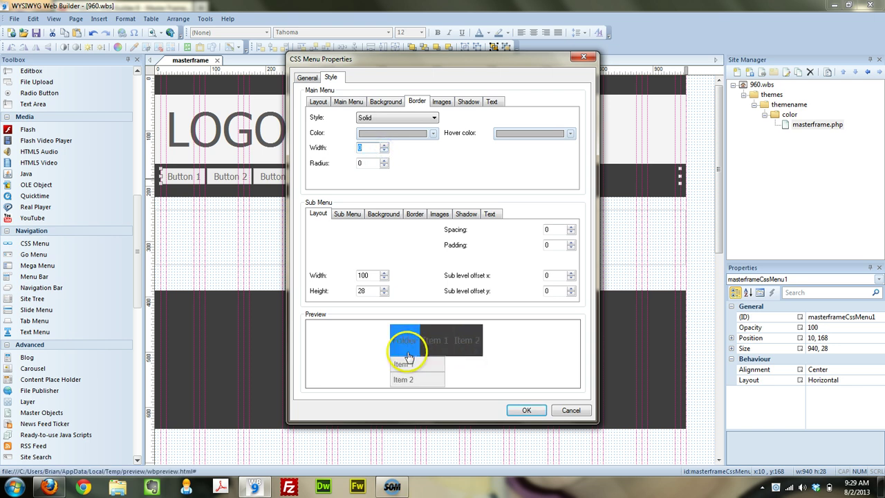
click(448, 104)
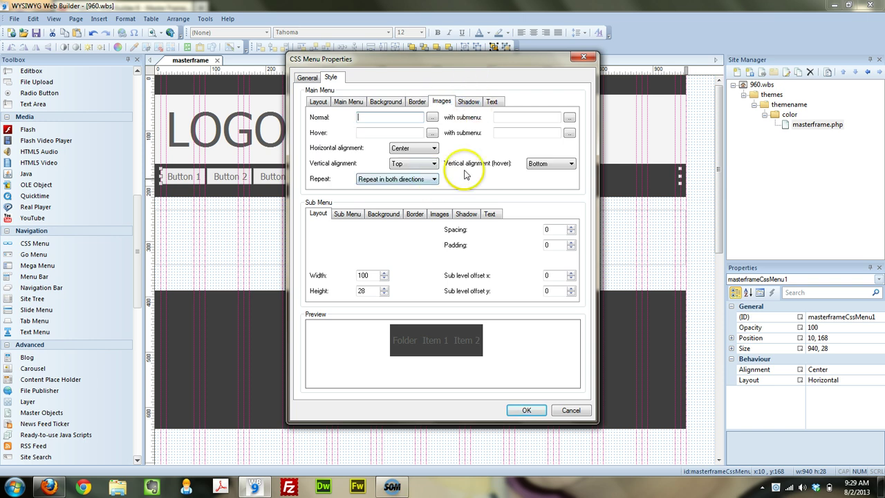
mouse_move(403, 350)
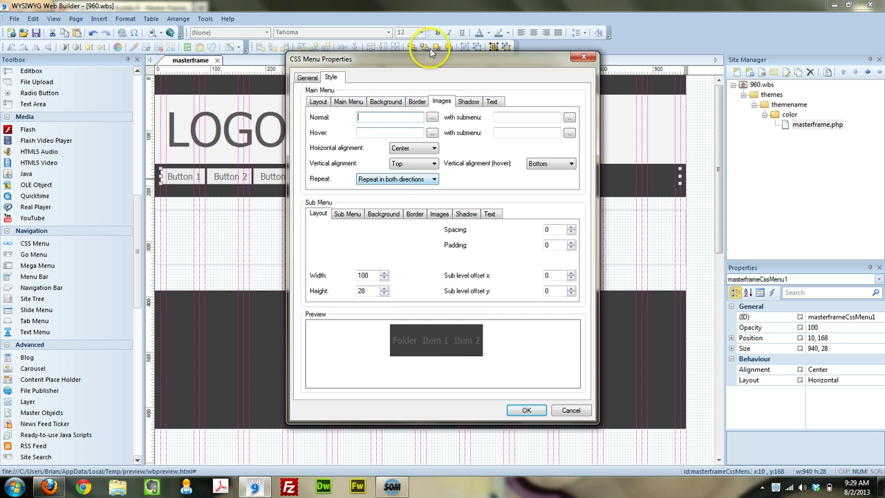
click(467, 102)
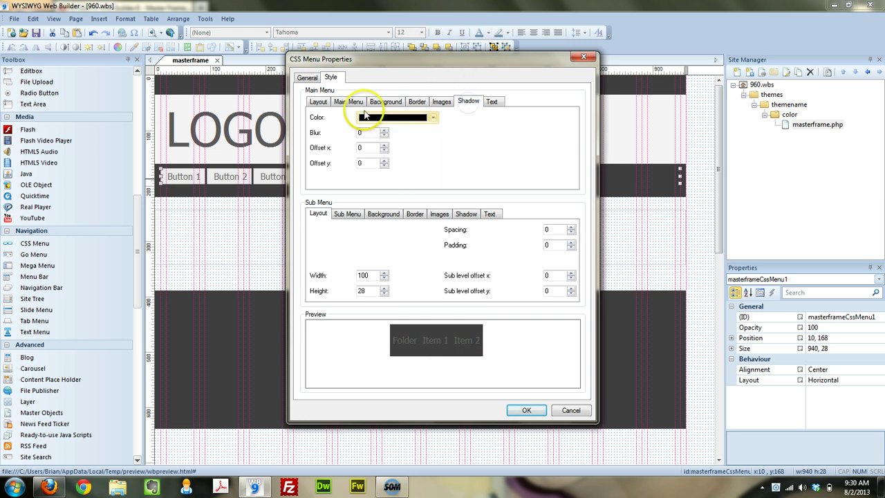
Make both the main menu's text color and its text hover color white.
click(498, 101)
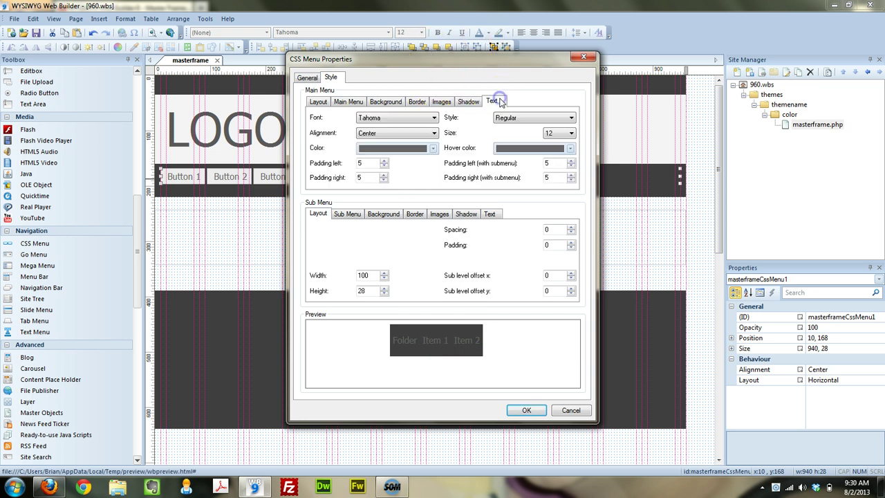
click(379, 151)
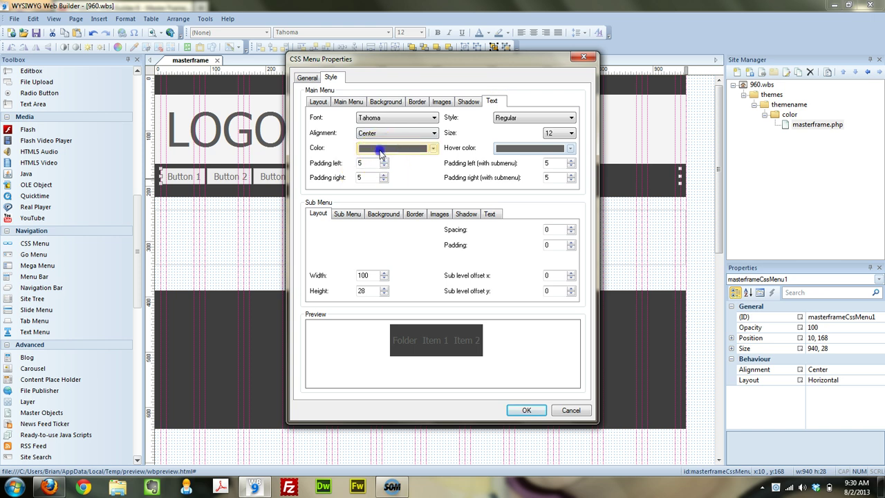
click(365, 247)
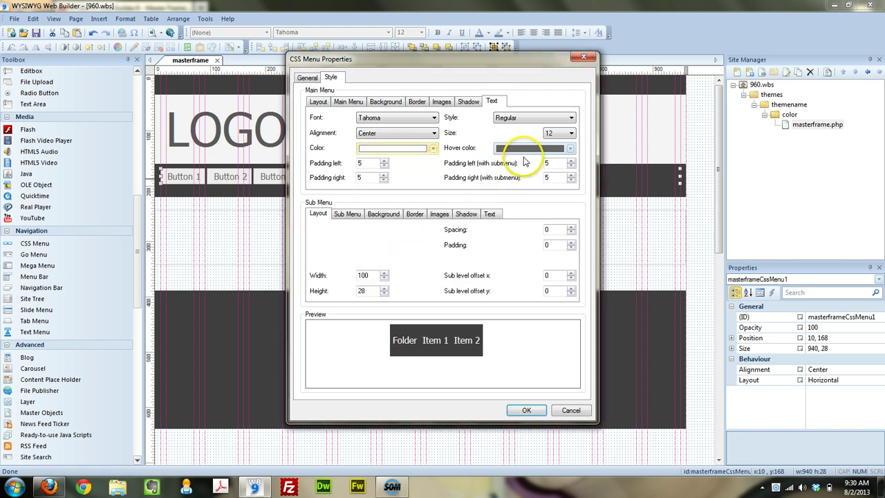
click(531, 148)
click(503, 251)
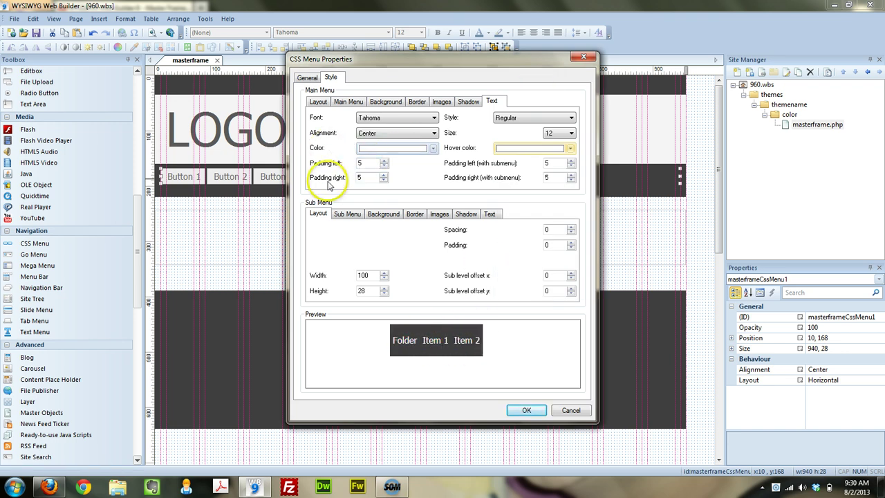
Set the main menu text's left and right padding to 20, including both padding values for items with a submenu.
double_click(360, 163)
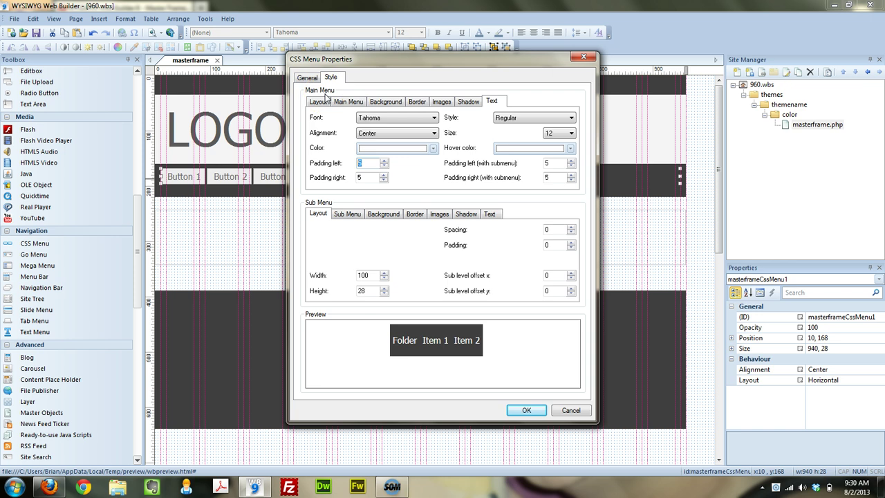
text(2020)
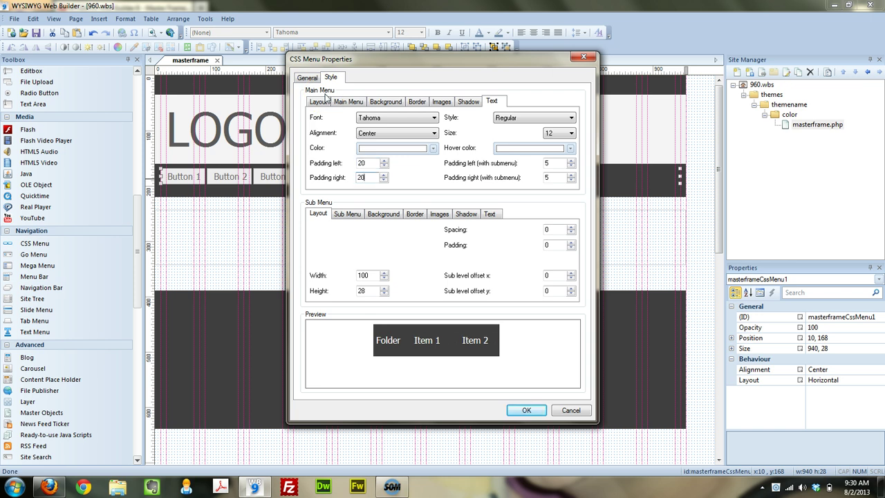
text(20)
key(Tab)
text(20)
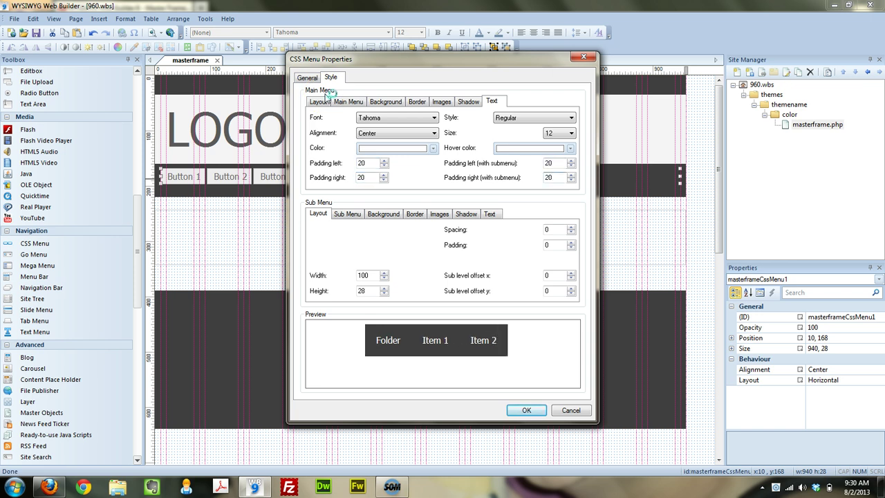
mouse_move(388, 340)
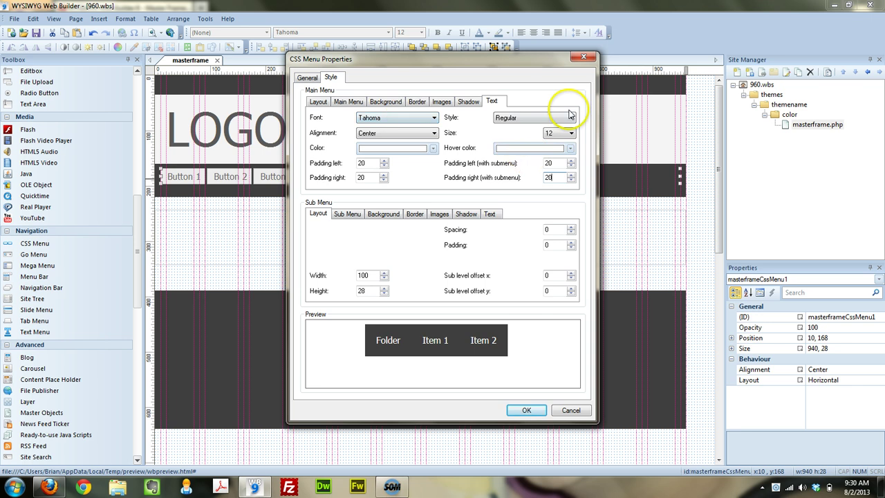
Review the submenu's background, border, shadow, text and layout options and apply the CSS menu properties.
click(351, 215)
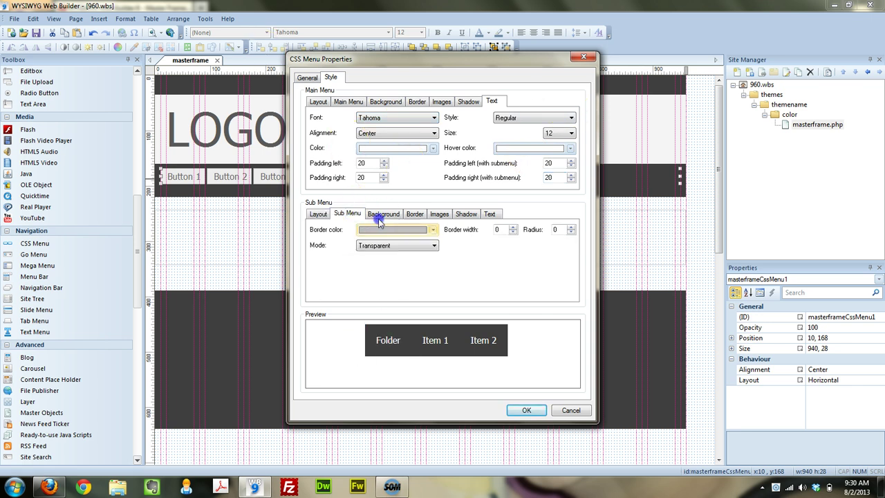
click(381, 216)
click(415, 216)
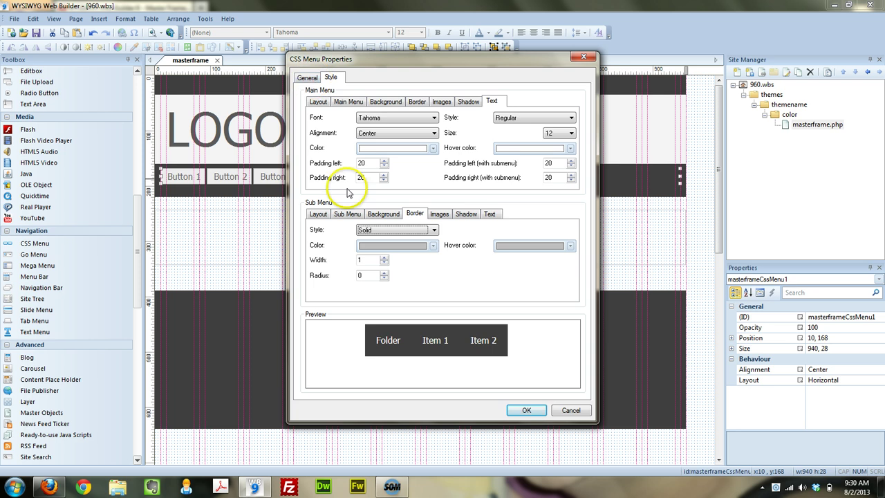
click(438, 215)
click(468, 215)
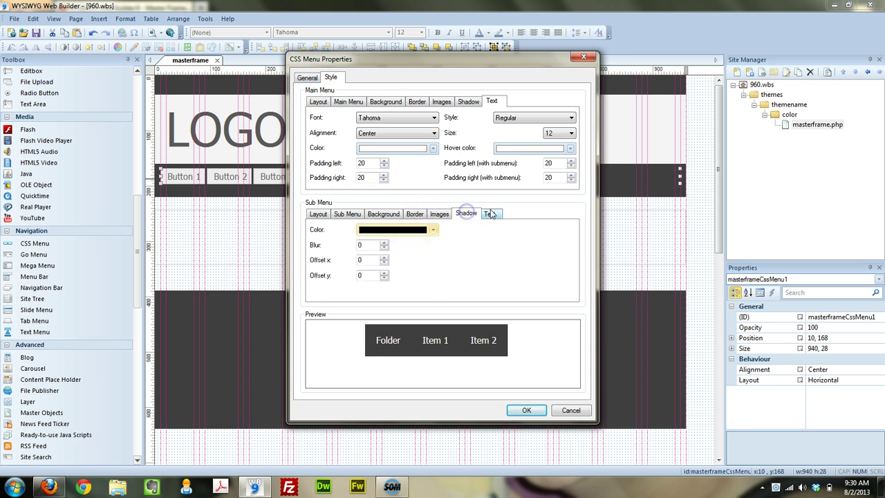
click(491, 214)
click(322, 216)
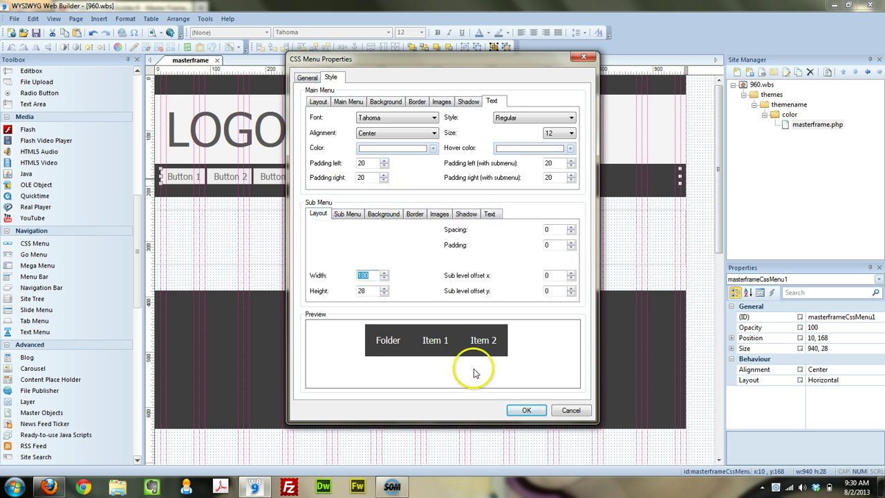
click(524, 411)
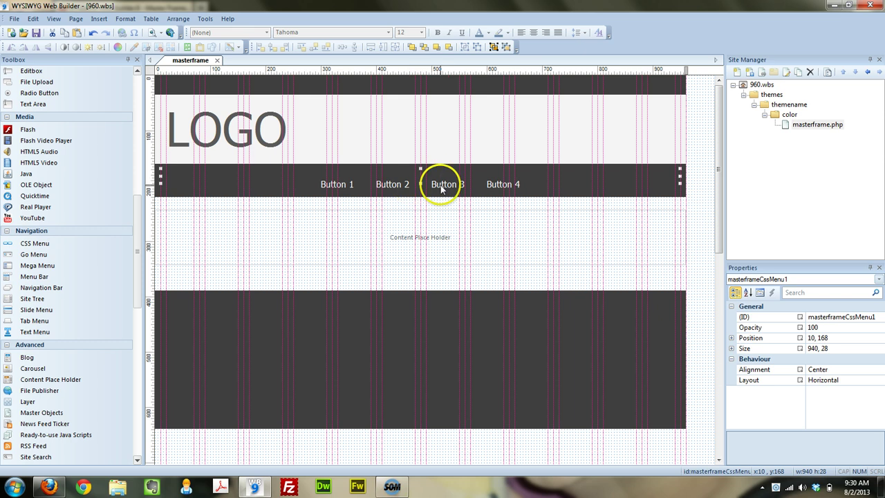
Fit the CSS menu vertically inside the dark menu bar by nudging it to position 10, 161.
drag(440, 186, 441, 188)
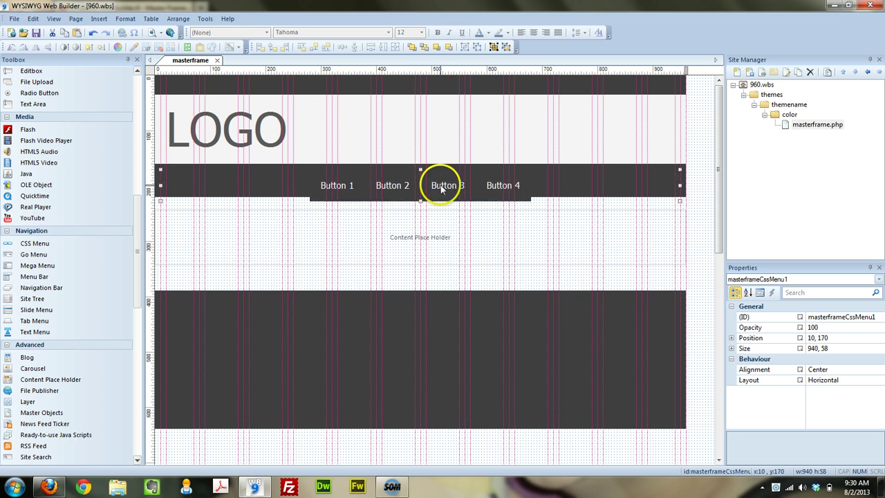
key(Up)
key(Up)
key(Up)
key(Up)
key(Up)
key(Up)
key(Up)
key(Up)
key(Up)
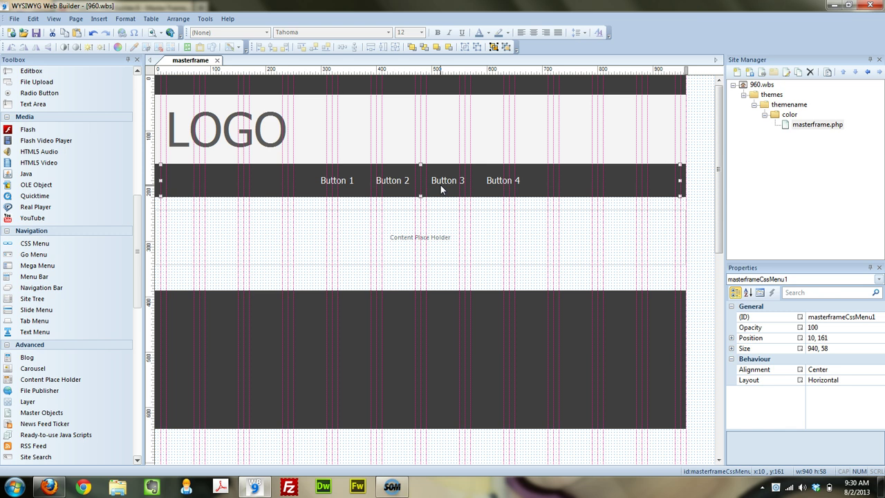
key(Up)
key(Up)
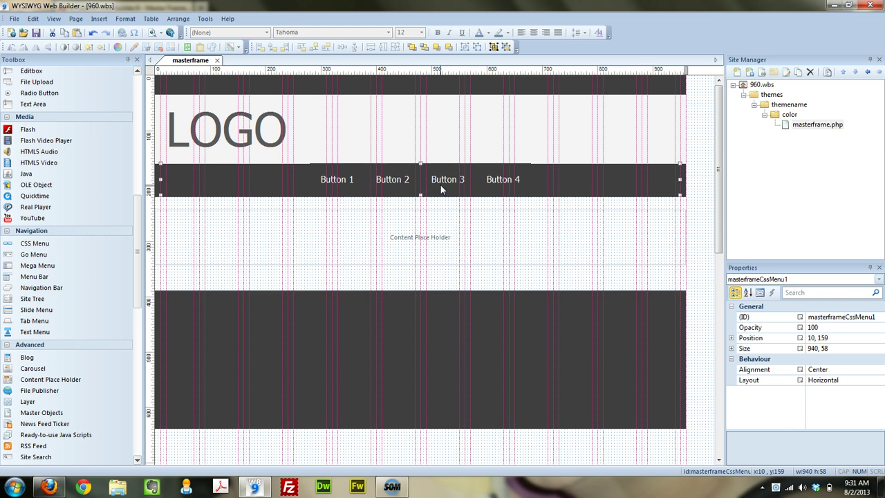
key(Down)
key(Down)
key(Down)
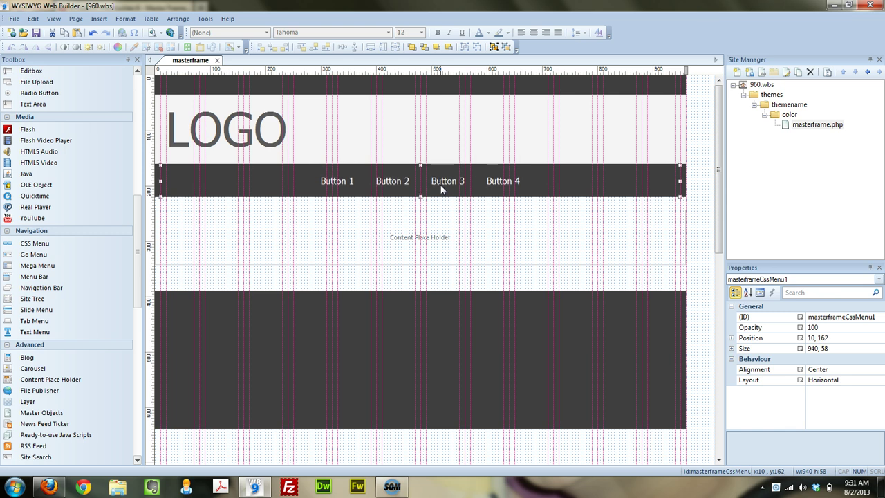
key(Up)
key(Up)
key(Up)
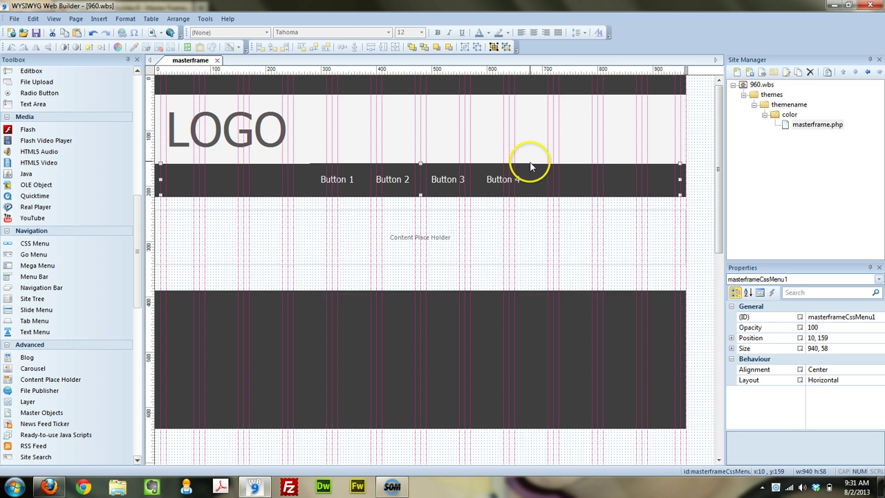
key(Down)
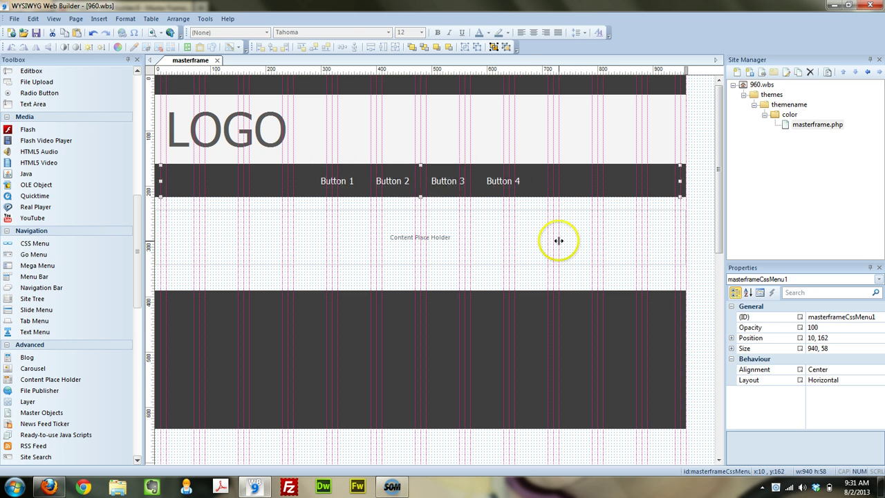
click(694, 185)
click(684, 179)
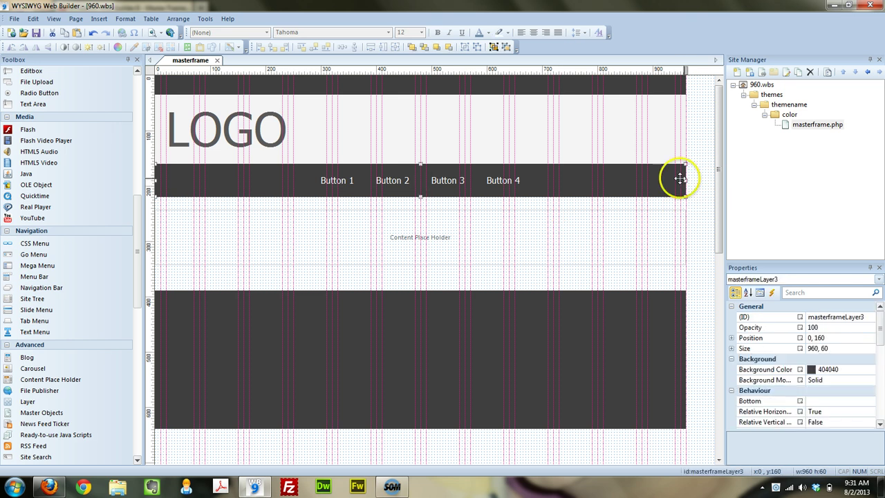
click(676, 177)
click(692, 177)
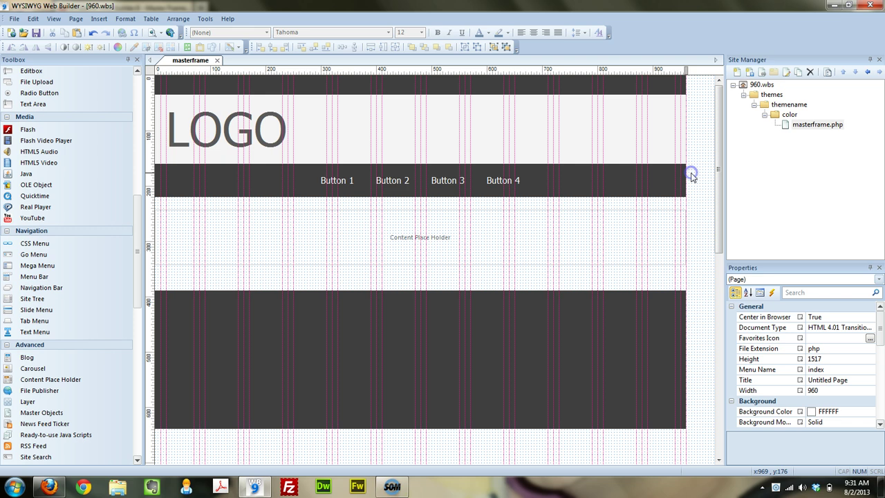
click(652, 176)
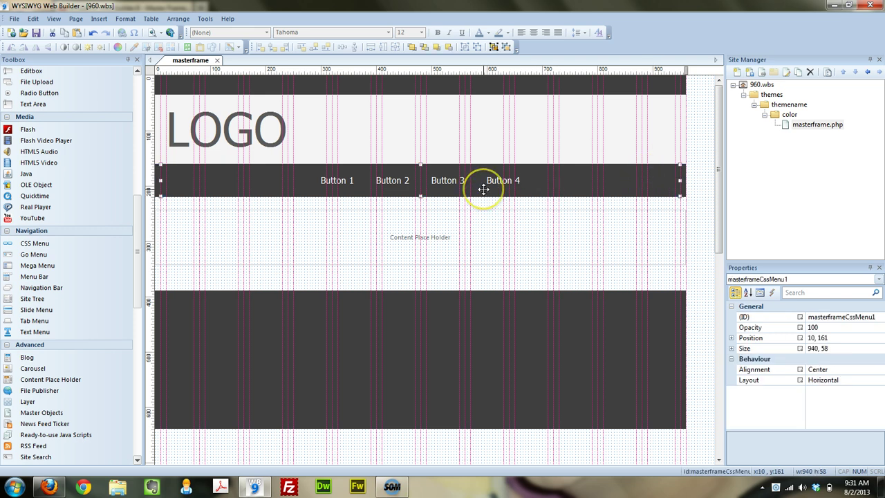
Select the CSS menu and the dark layer behind it to compare their positions.
click(705, 182)
click(489, 181)
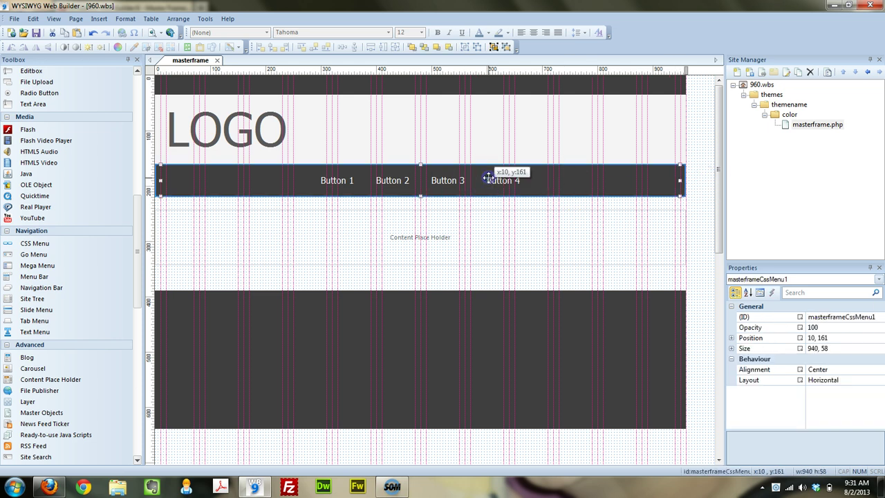
click(705, 156)
click(684, 165)
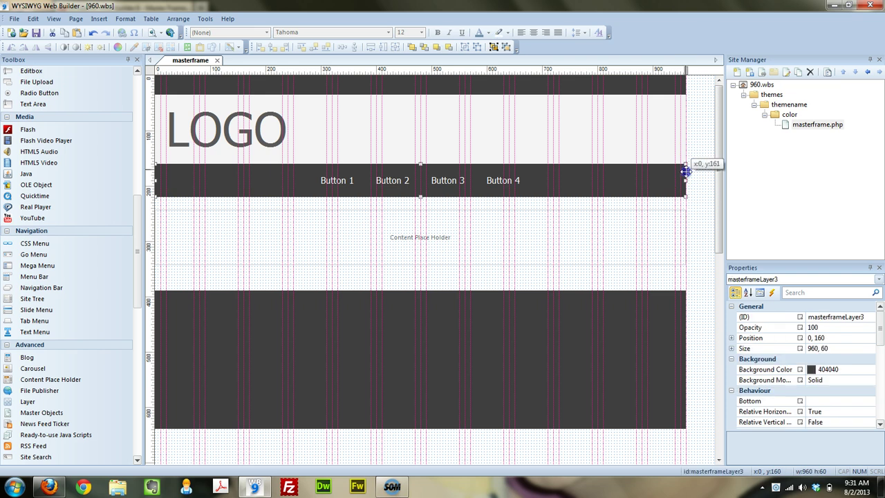
drag(685, 171, 666, 168)
key(Down)
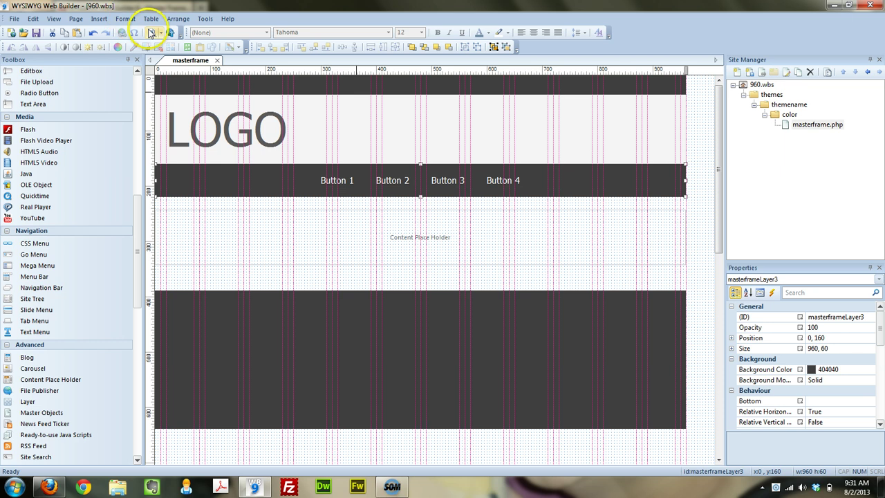
Preview the masterframe page in the browser, close the preview and return to WYSIWYG Web Builder.
click(151, 32)
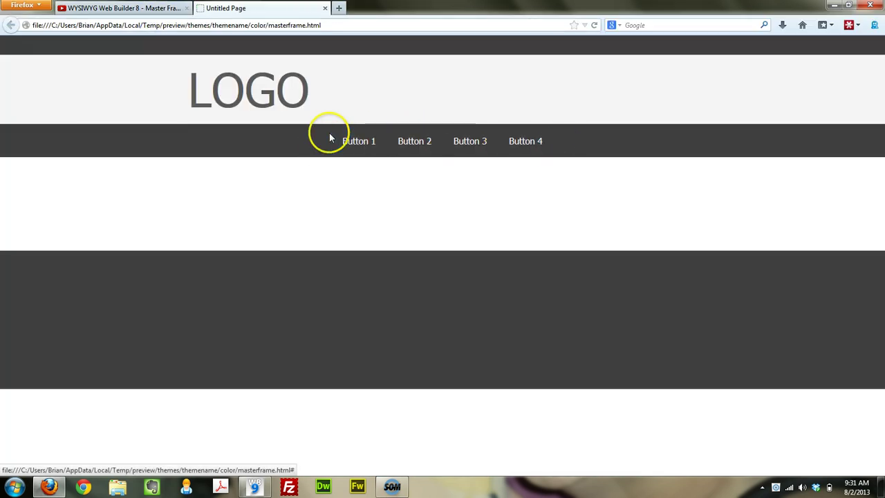
click(325, 8)
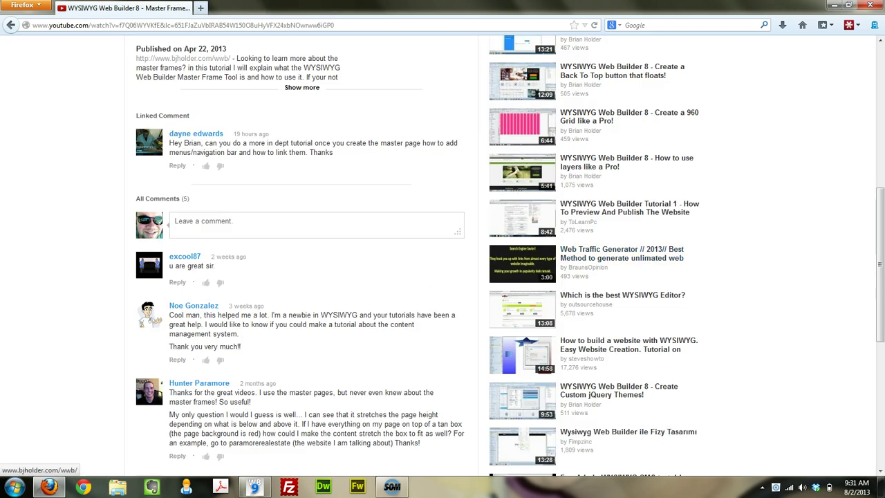
click(255, 487)
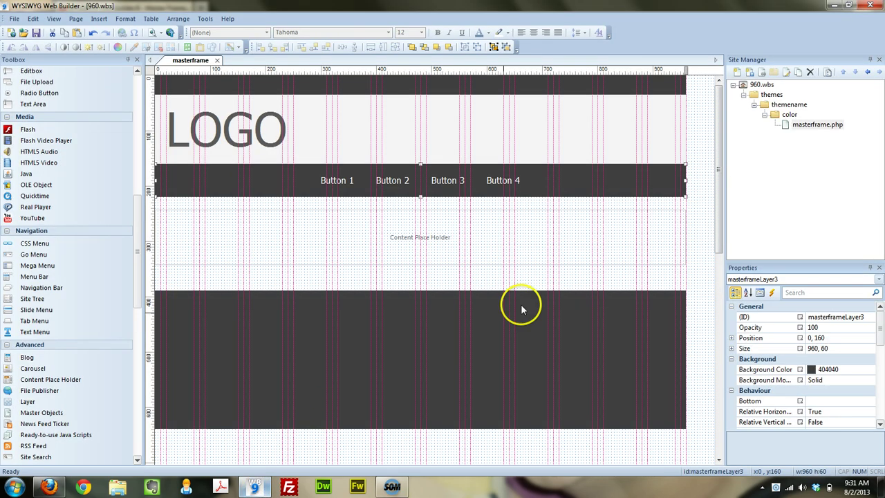
Clone masterframe.php within the color folder and rename the copy to index.
click(800, 125)
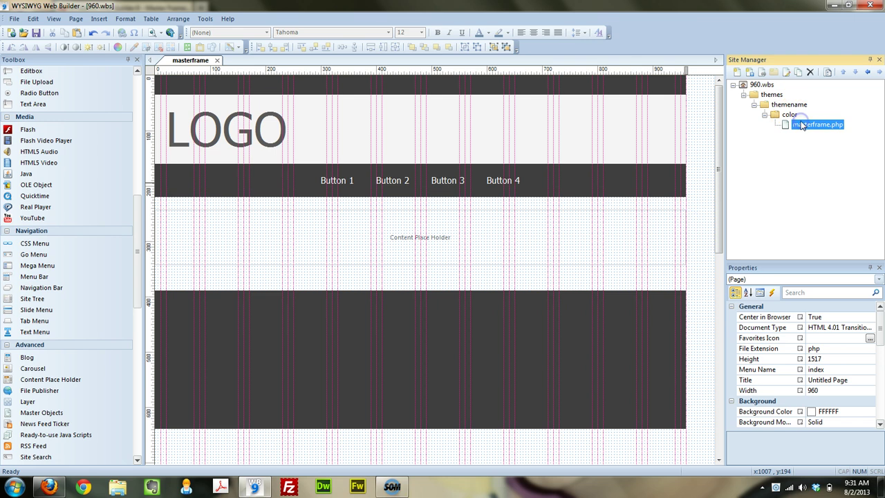
click(798, 72)
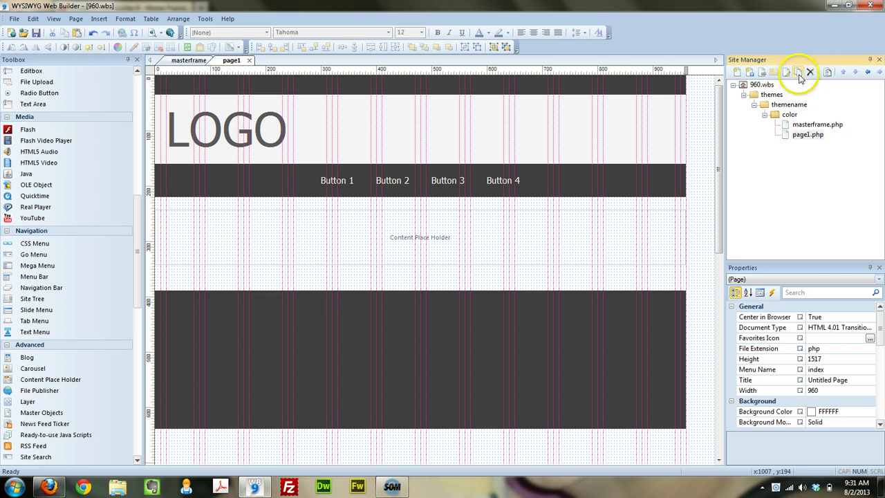
right_click(797, 130)
click(873, 116)
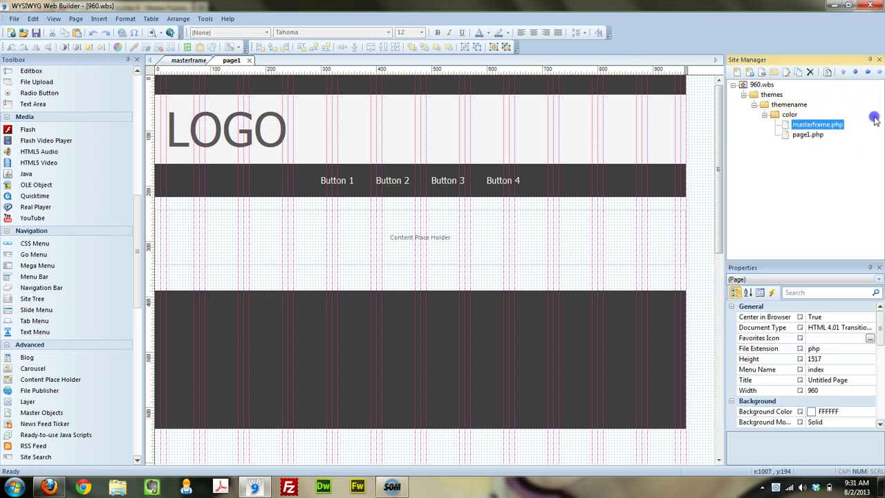
right_click(809, 135)
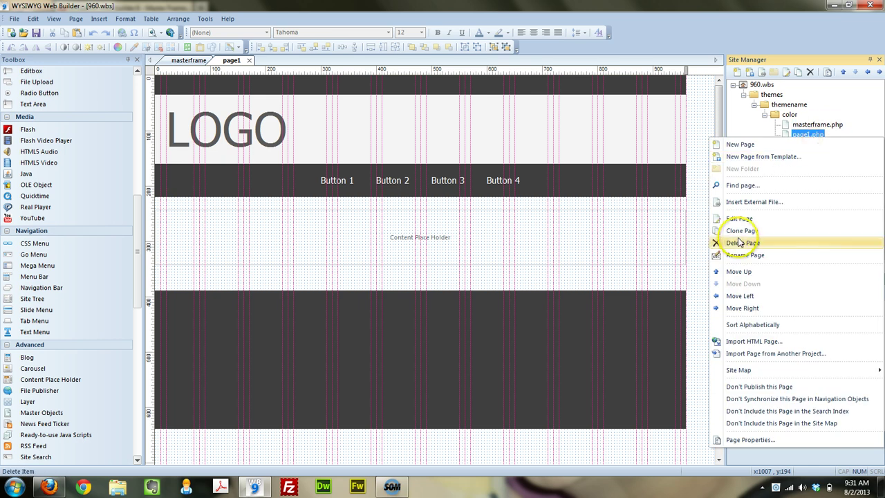
click(745, 255)
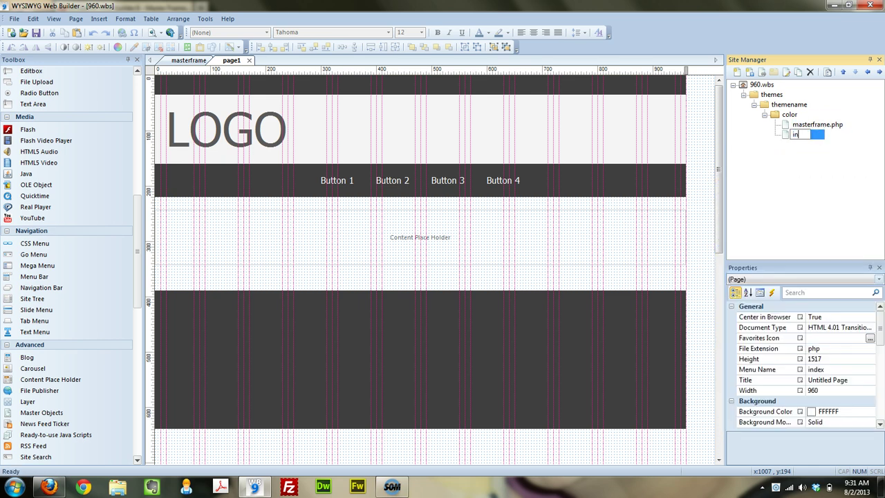
click(706, 221)
Delete all the copied layers, menu and content objects from the index page.
drag(691, 433, 150, 79)
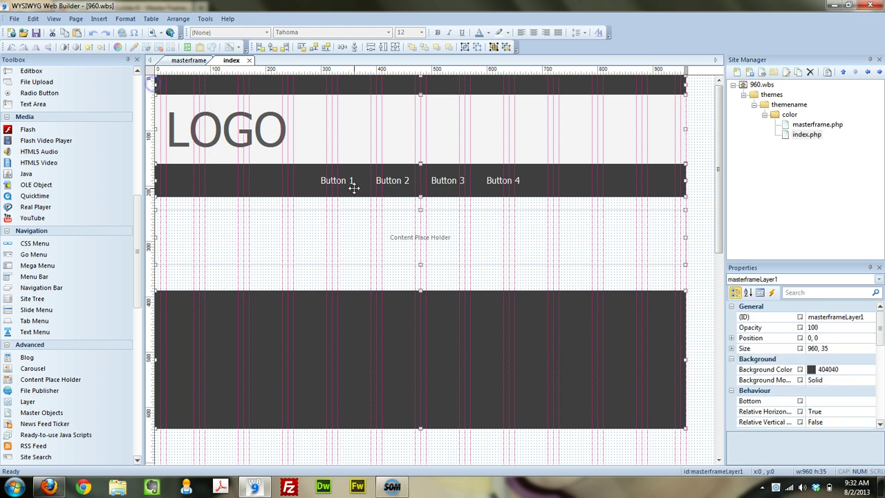
key(Delete)
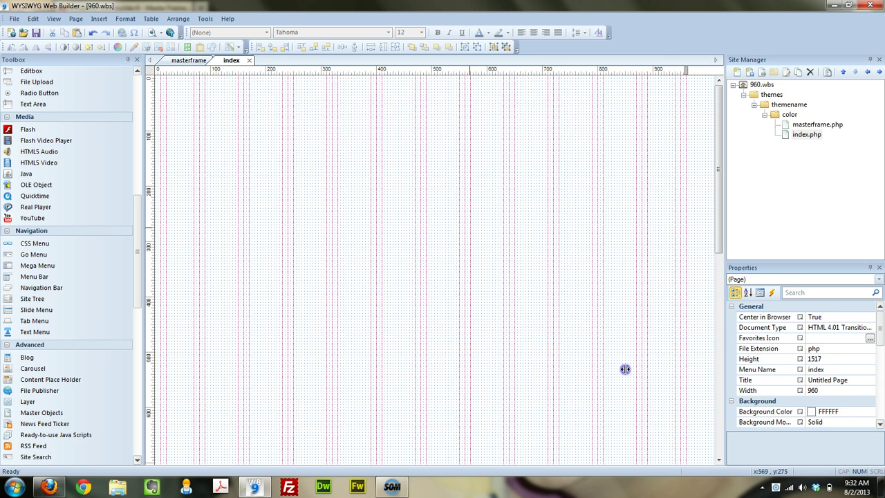
drag(644, 396, 525, 330)
Assign the masterframe page as the index page's master frame in its page properties.
right_click(484, 180)
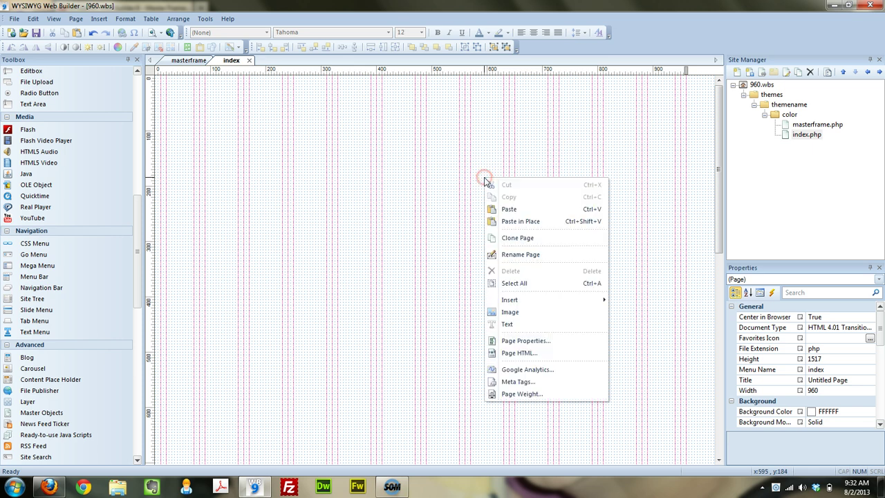
click(553, 347)
click(419, 114)
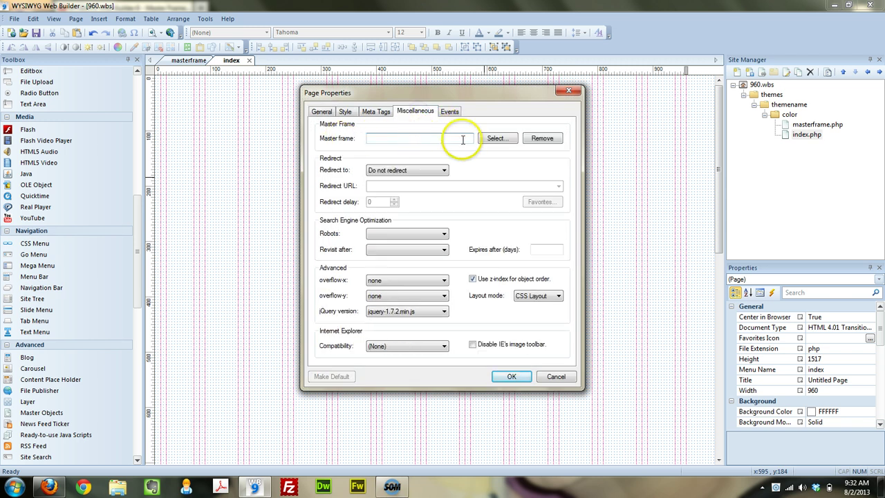
click(492, 140)
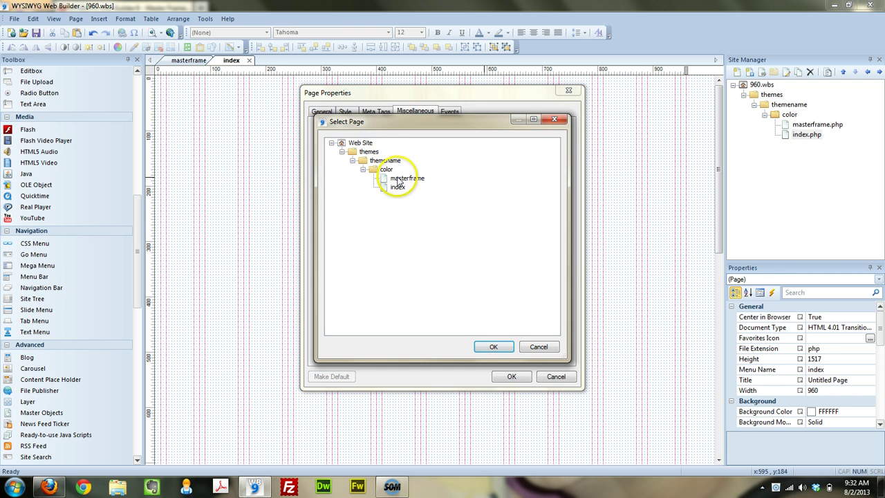
click(493, 346)
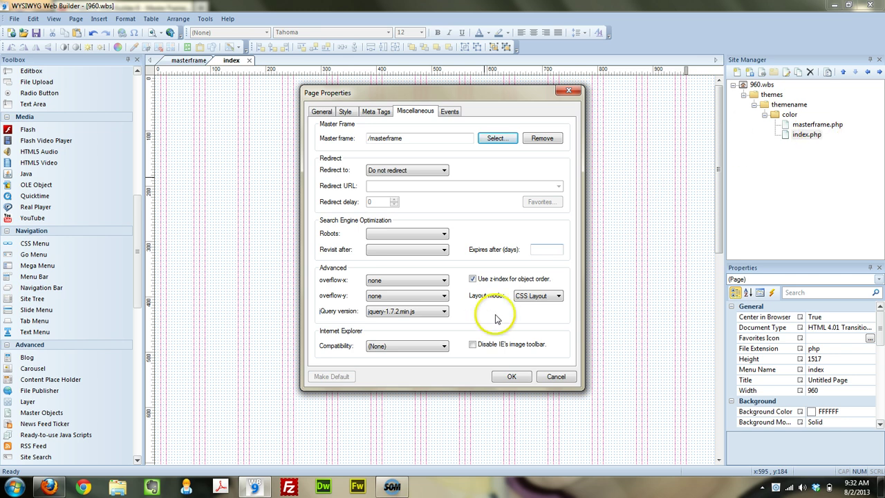
click(512, 379)
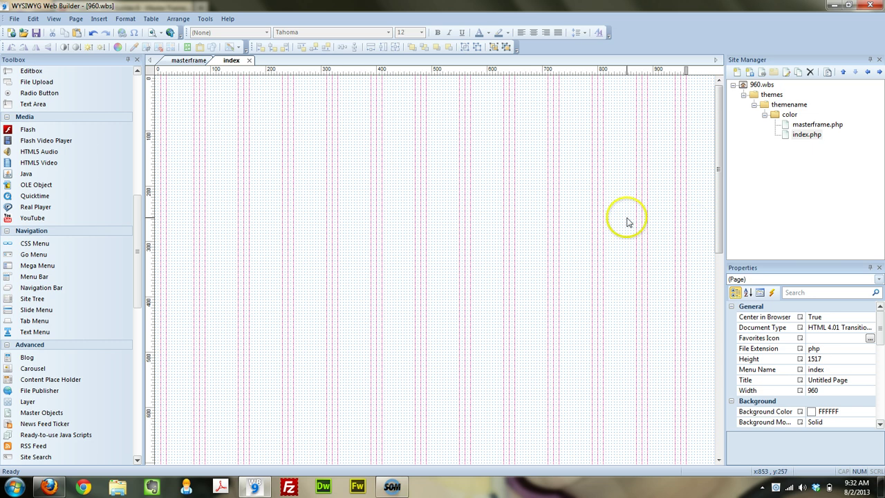
Place three rectangle shapes on the index page, one near position 53, 120 and two at about 332, 592 and 565, 574.
click(185, 60)
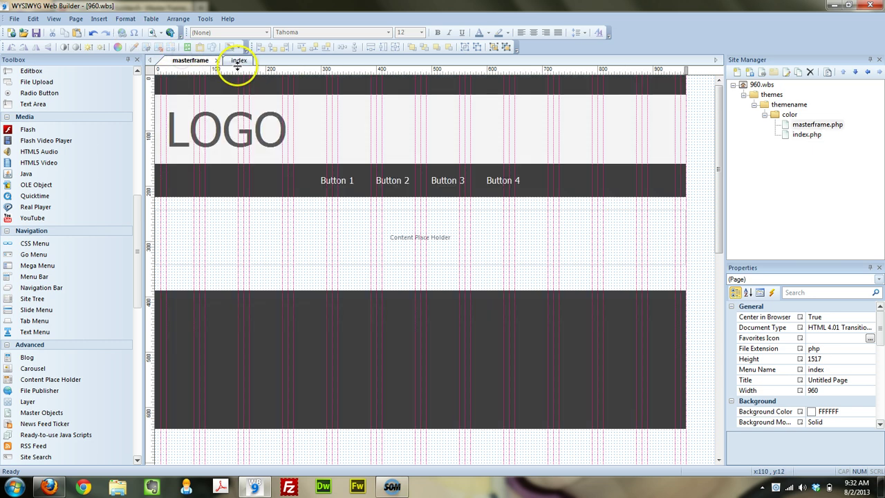
click(236, 60)
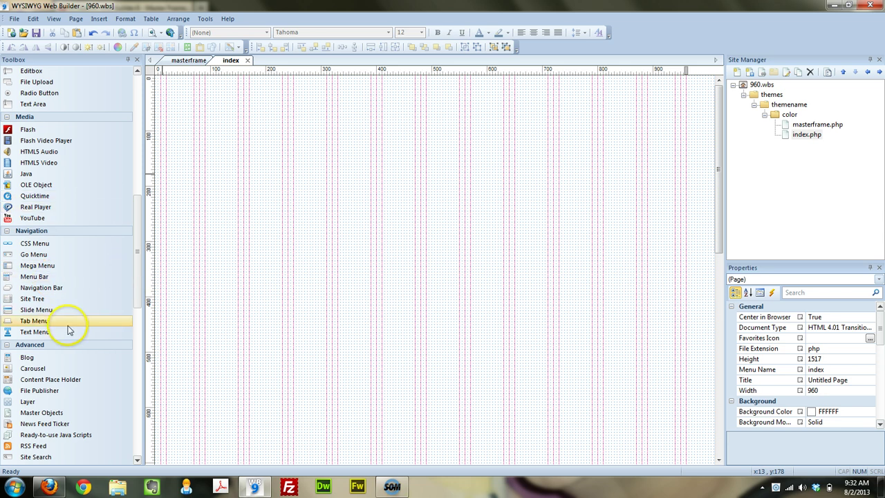
drag(136, 251, 138, 203)
drag(21, 125, 184, 143)
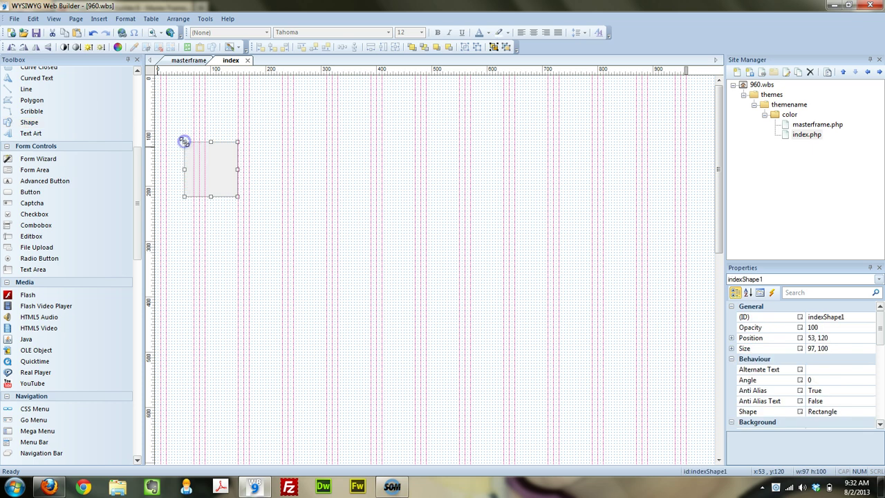
drag(59, 125, 339, 404)
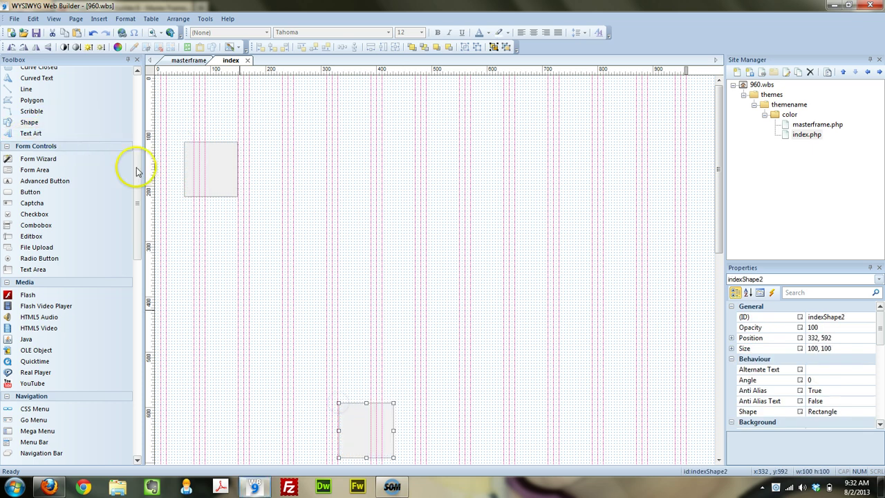
drag(235, 257, 467, 395)
Stretch the middle rectangle on the index page downward into a tall column.
drag(717, 252, 717, 362)
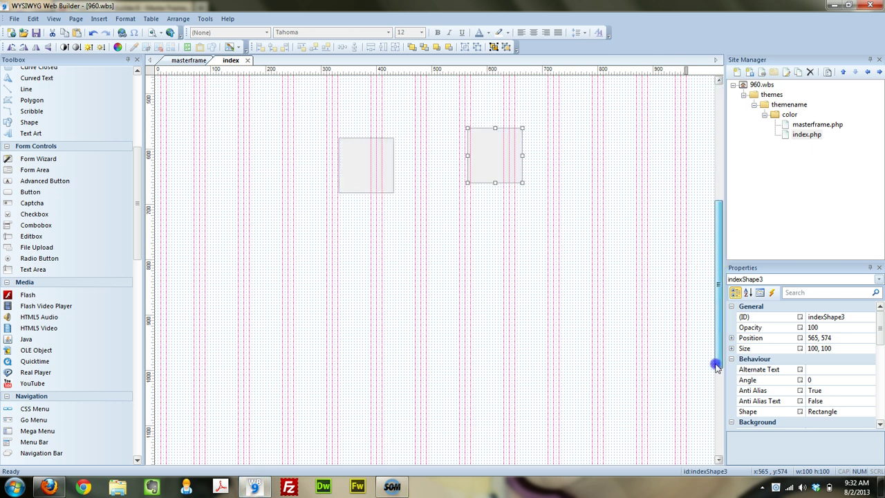
click(336, 173)
click(360, 174)
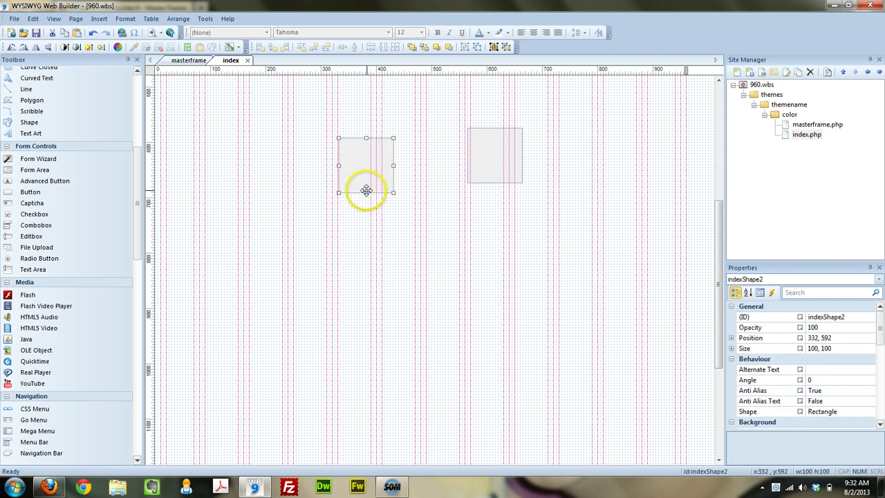
drag(366, 192, 366, 395)
click(438, 270)
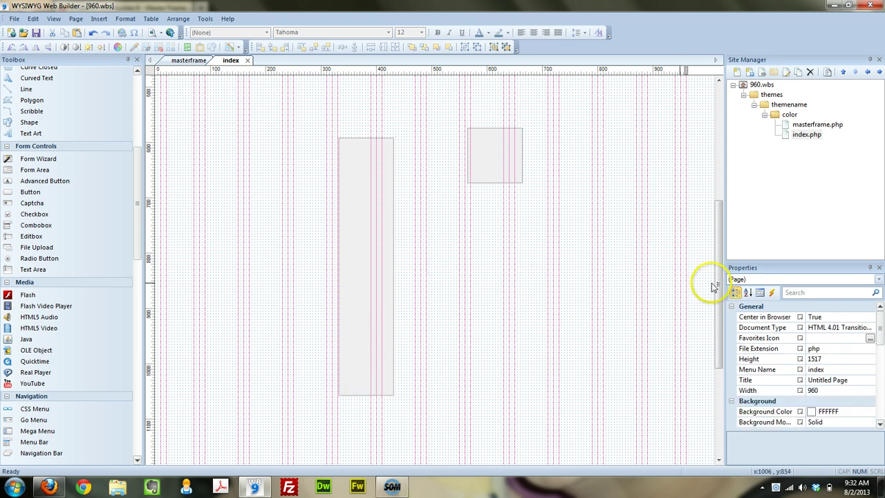
drag(717, 286, 733, 117)
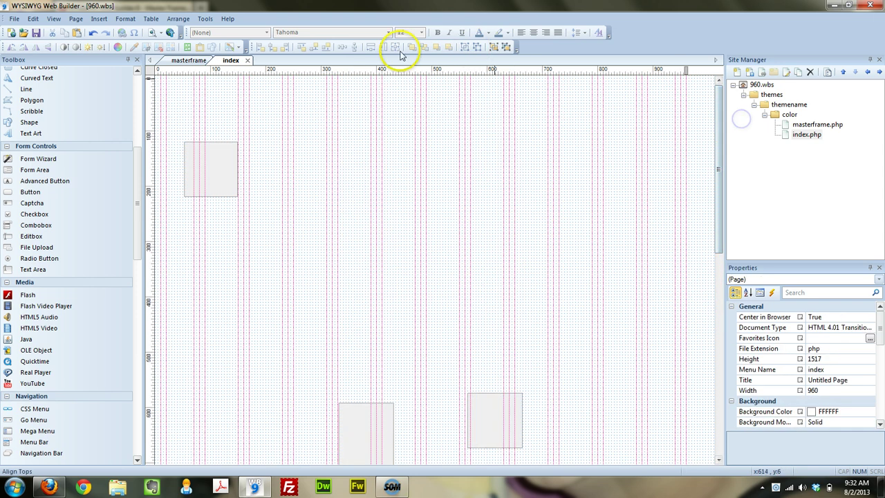
Preview the index page in the browser, close the preview and return to WYSIWYG Web Builder.
click(149, 34)
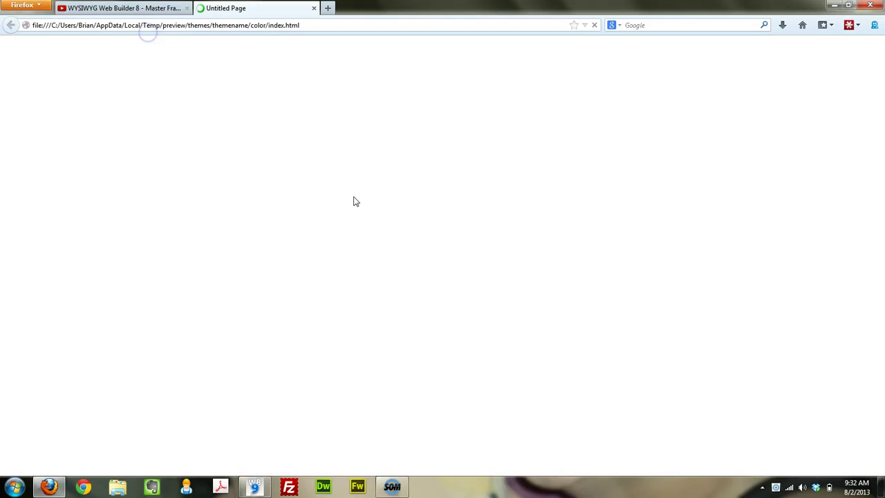
drag(880, 119, 881, 137)
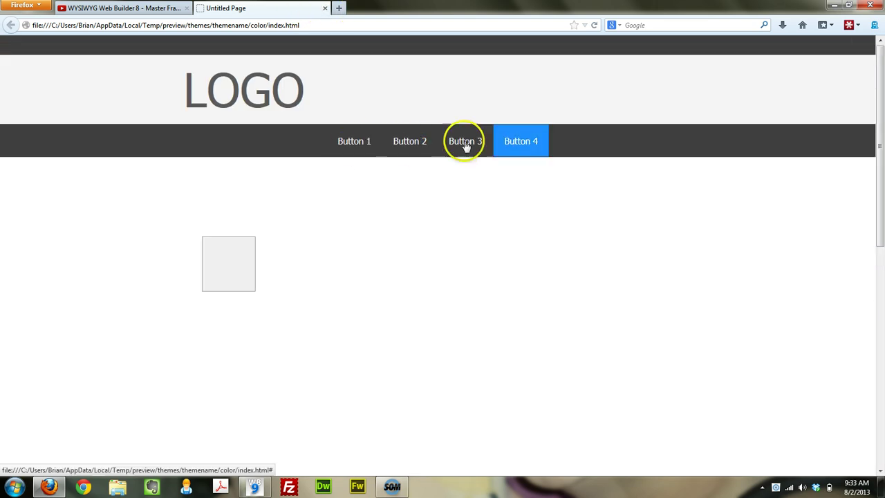
click(323, 9)
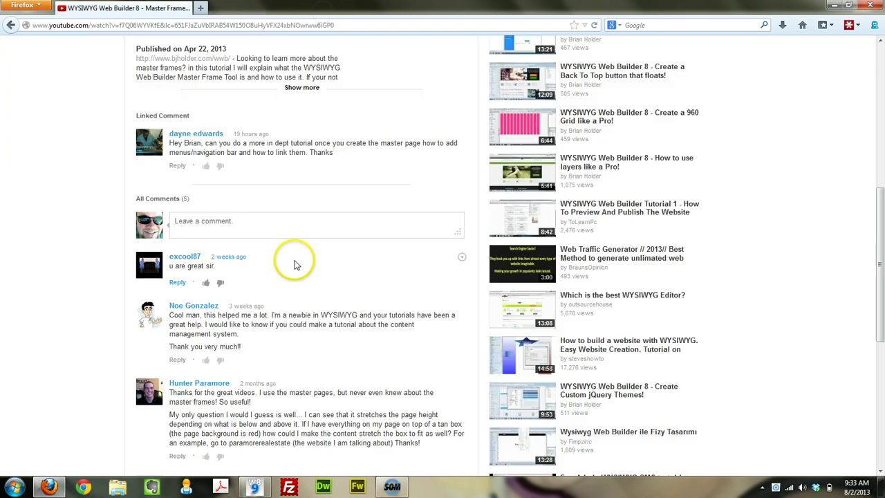
scroll(293, 259, down, 1)
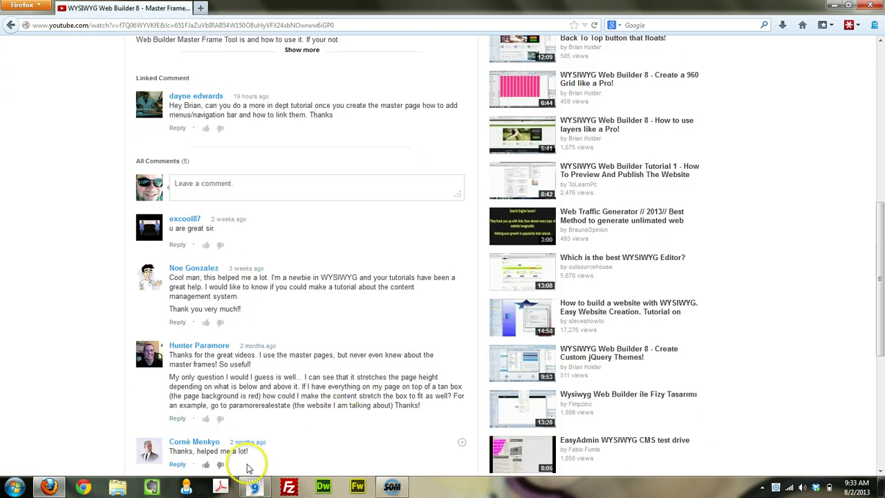
click(253, 484)
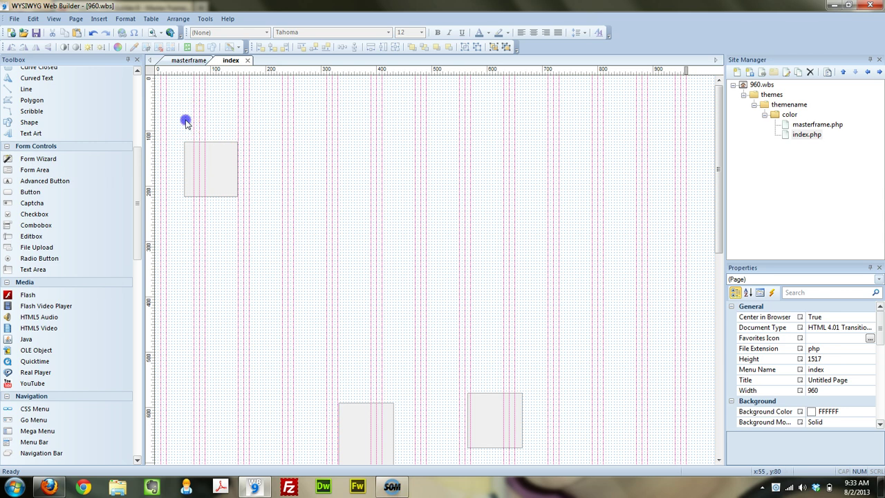
Delete all three test rectangles from the index page.
drag(185, 122, 498, 466)
key(Delete)
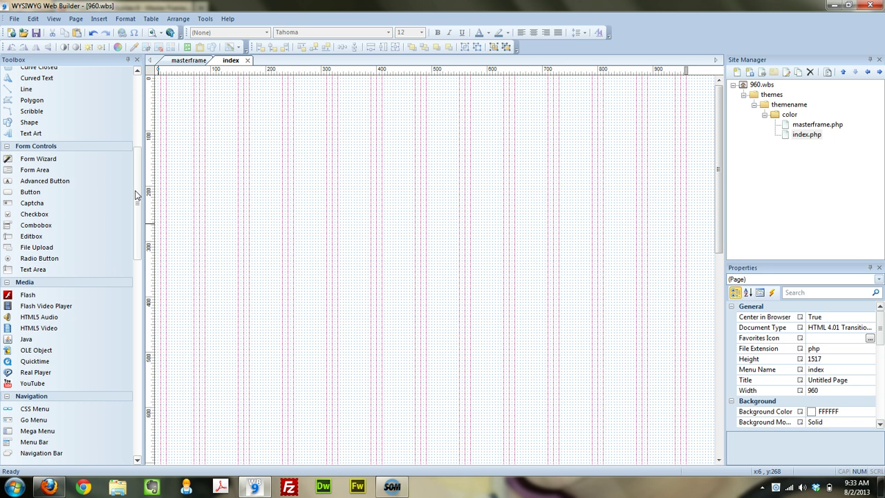
Clone the index page within the color folder and rename the copy to sidebar.
click(802, 75)
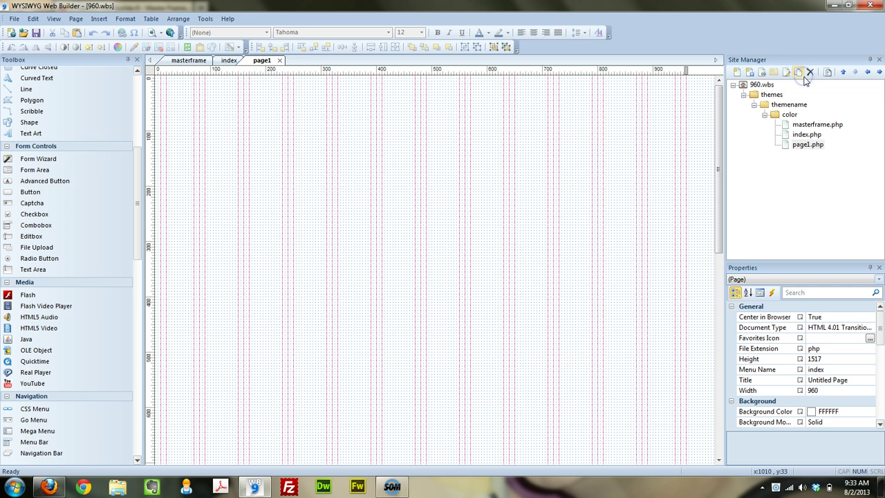
right_click(809, 147)
click(748, 262)
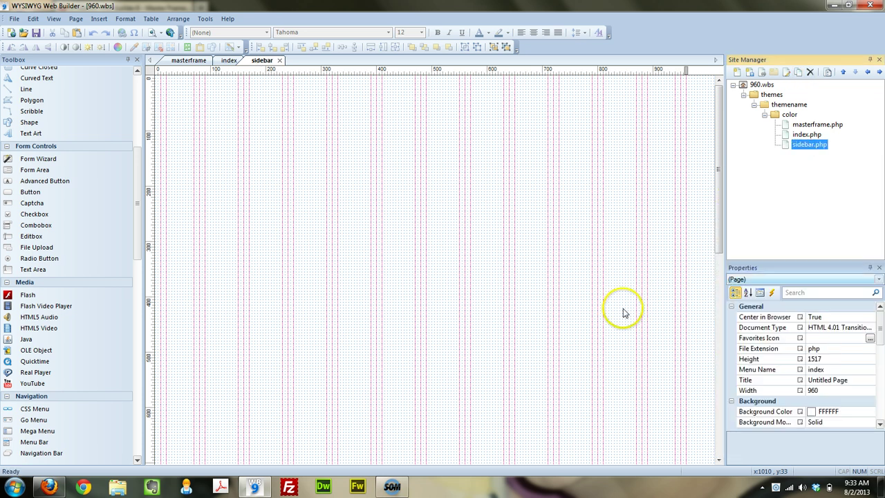
click(448, 245)
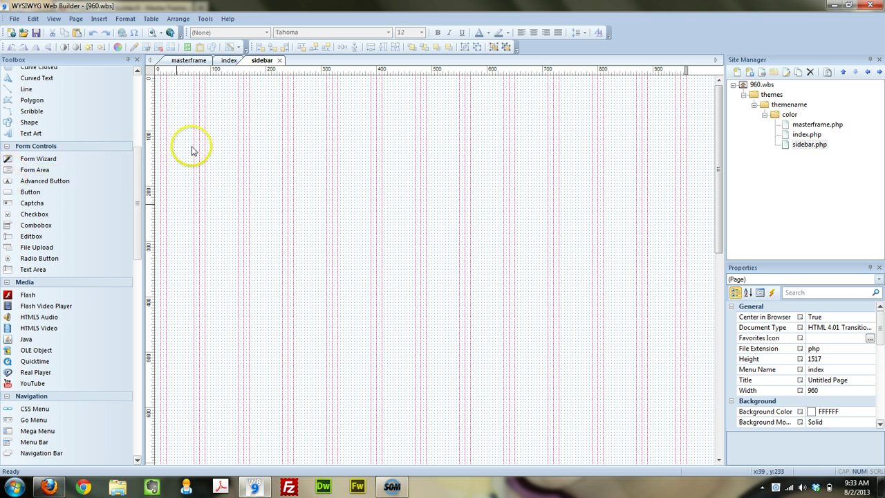
Add a rectangle shape about 210 by 387 pixels to the sidebar page and move it to position 0, 0.
mouse_move(138, 168)
mouse_down()
mouse_move(136, 181)
mouse_move(136, 158)
mouse_up()
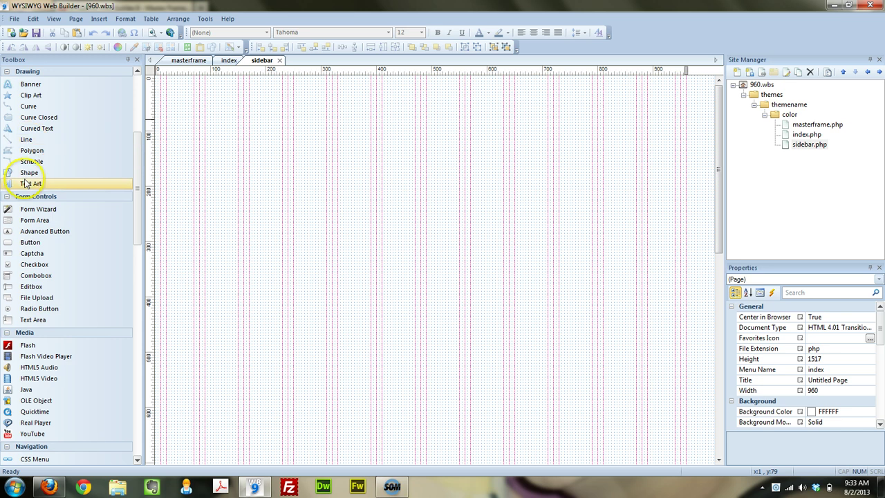
drag(27, 172, 561, 115)
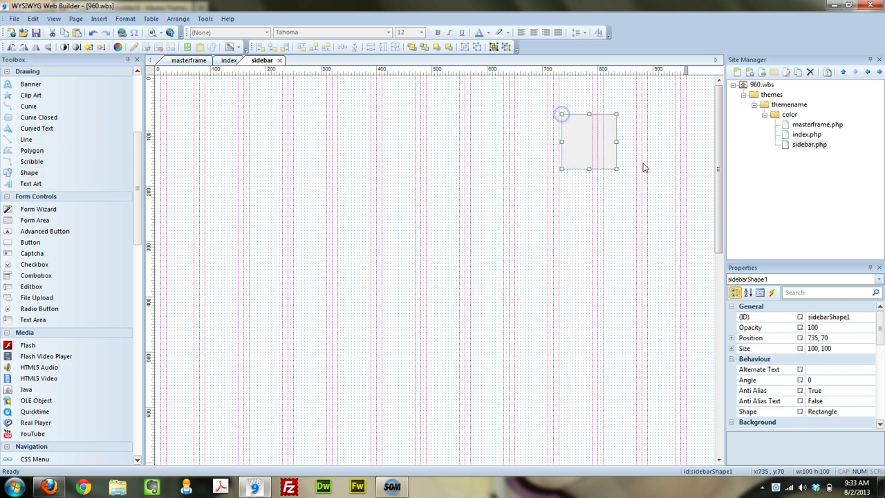
drag(589, 141, 649, 104)
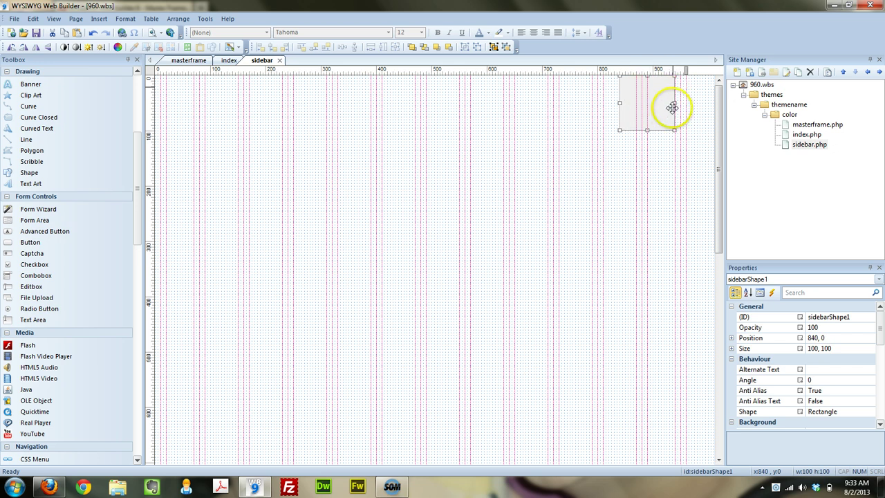
drag(620, 103, 564, 108)
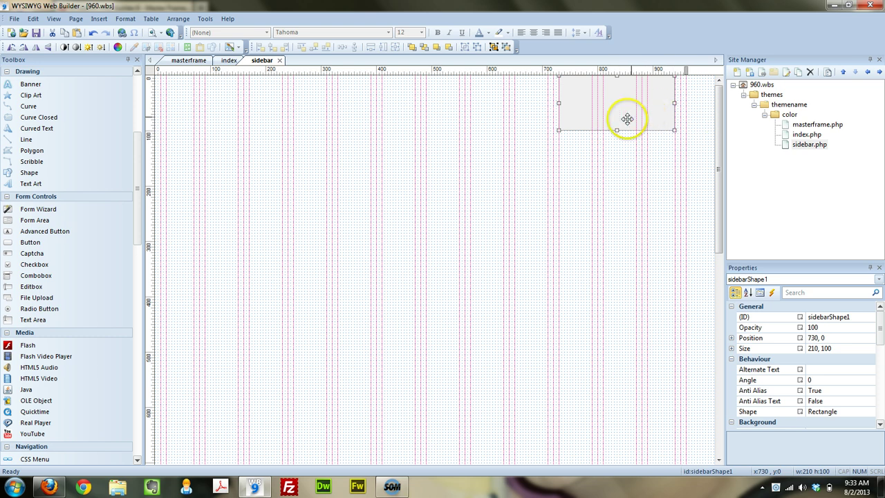
drag(617, 129, 616, 289)
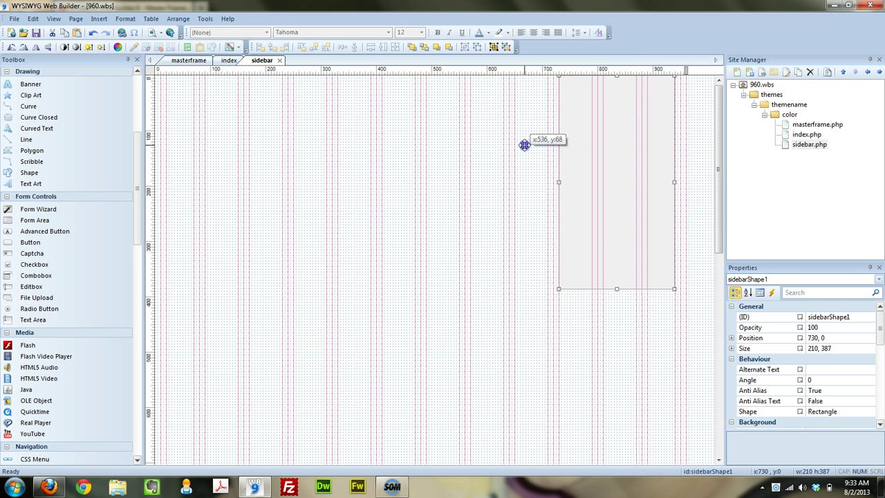
drag(524, 144, 196, 96)
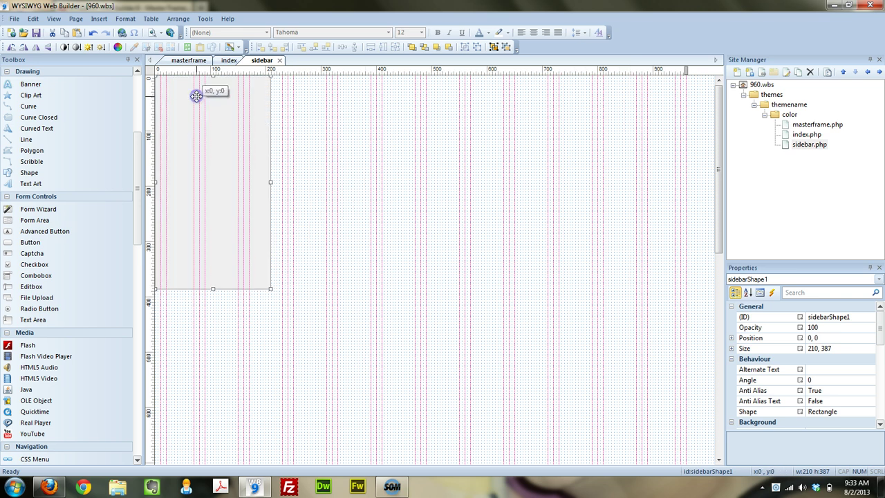
click(299, 116)
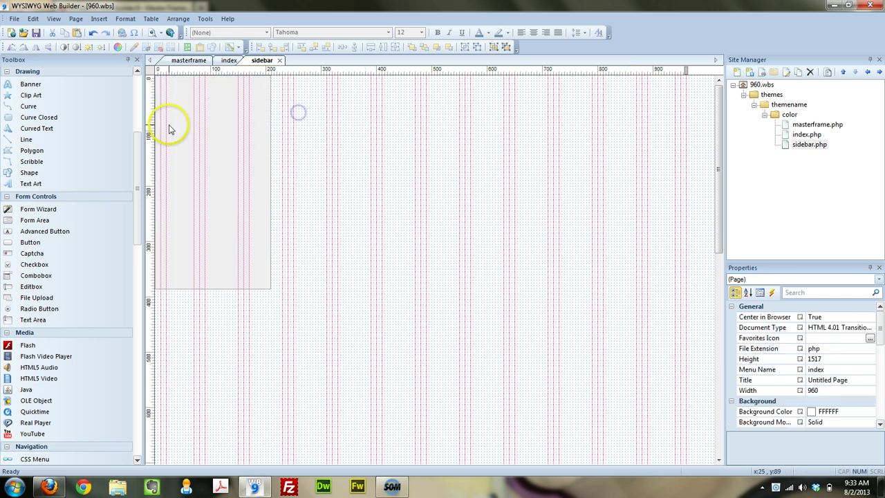
Add a vertical ruler guide at x about 209 along the rectangle's right edge, and delete the rectangle.
drag(150, 129, 269, 129)
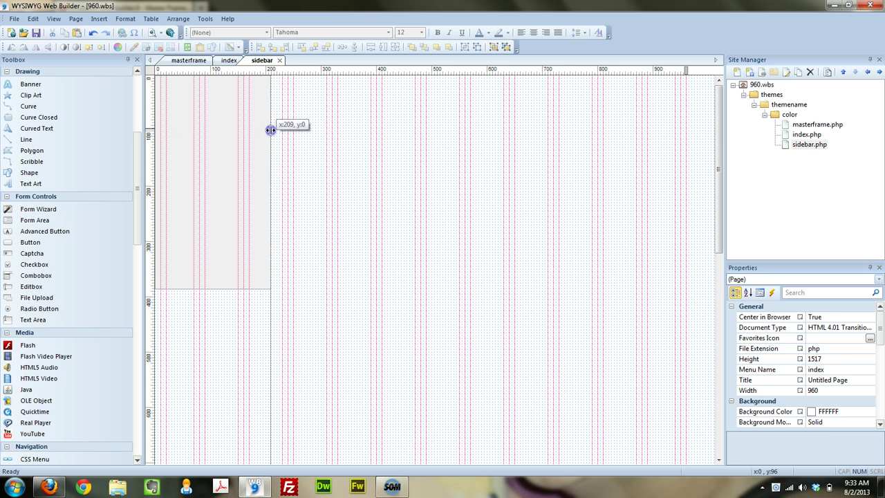
drag(271, 130, 271, 130)
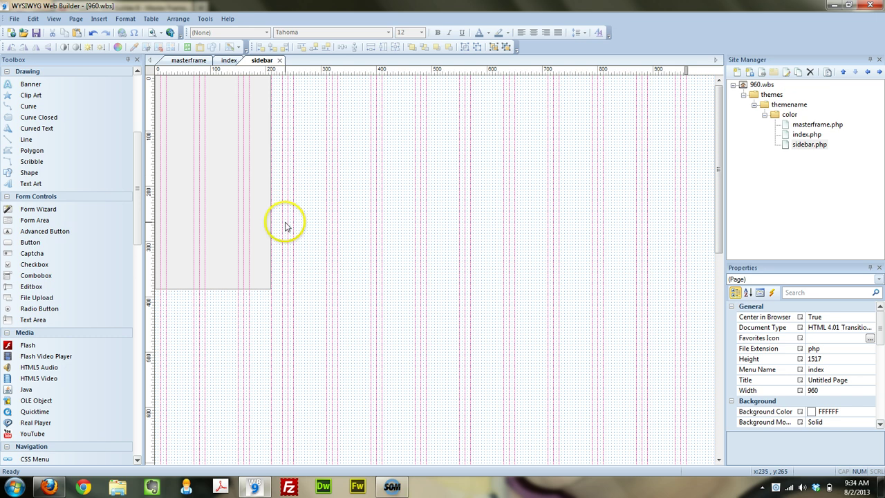
click(216, 267)
key(Delete)
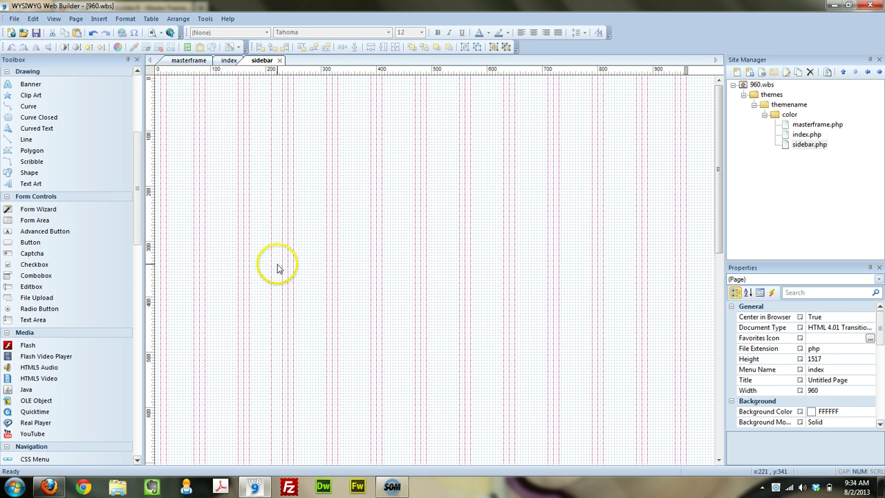
Unlock all ruler guides on the sidebar page.
right_click(304, 268)
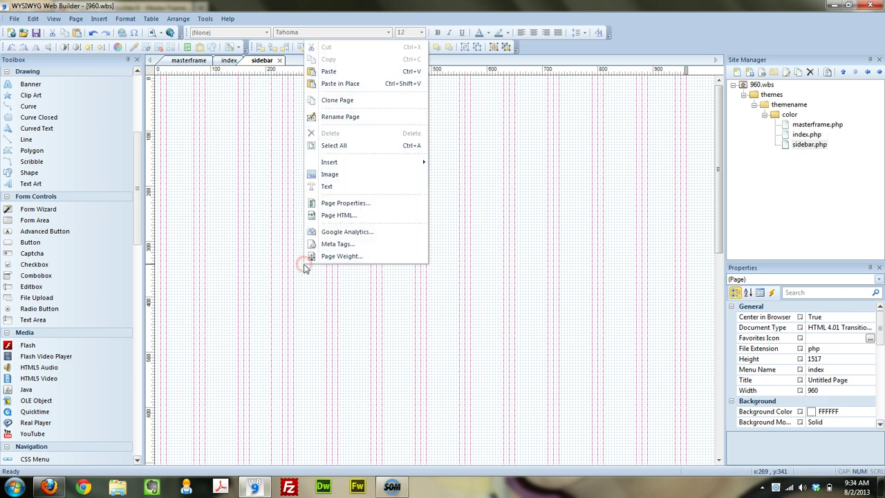
right_click(271, 262)
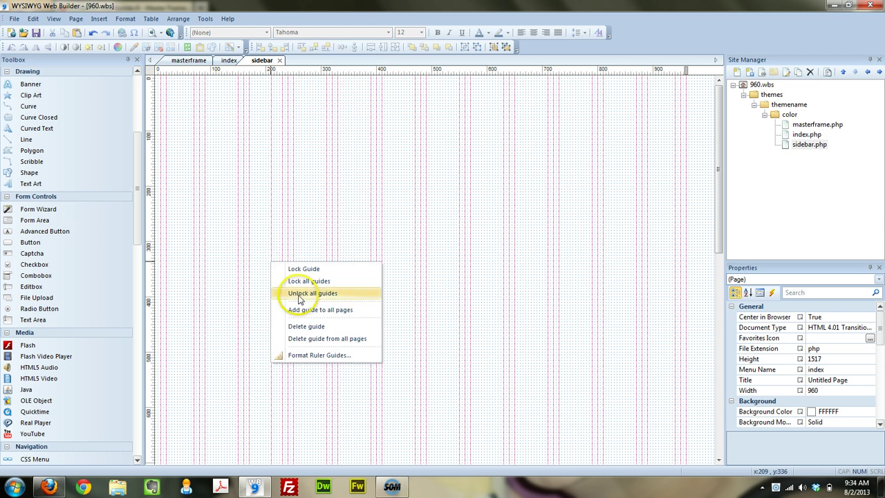
click(306, 291)
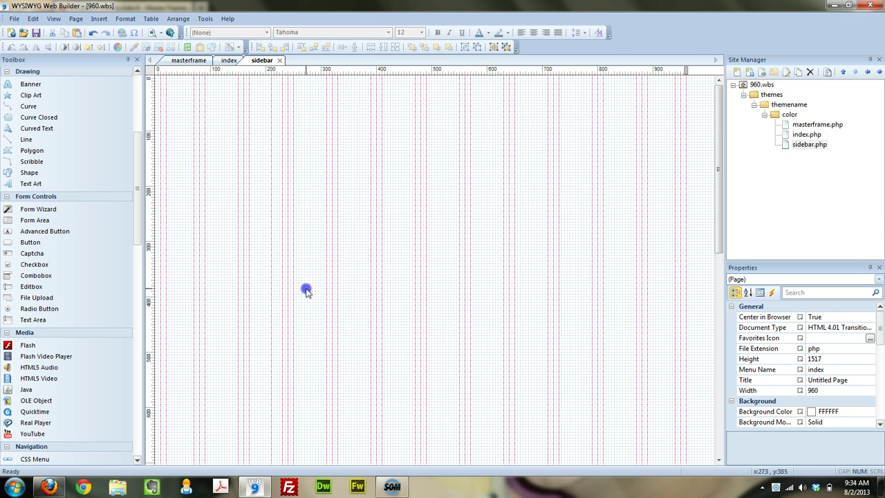
Remove all existing vertical ruler guides from the sidebar page through the Ruler Guides settings.
right_click(270, 291)
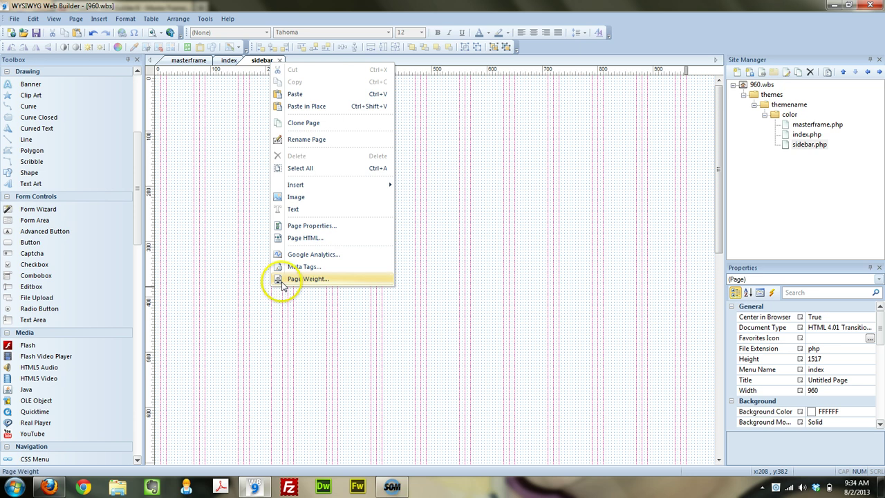
click(269, 333)
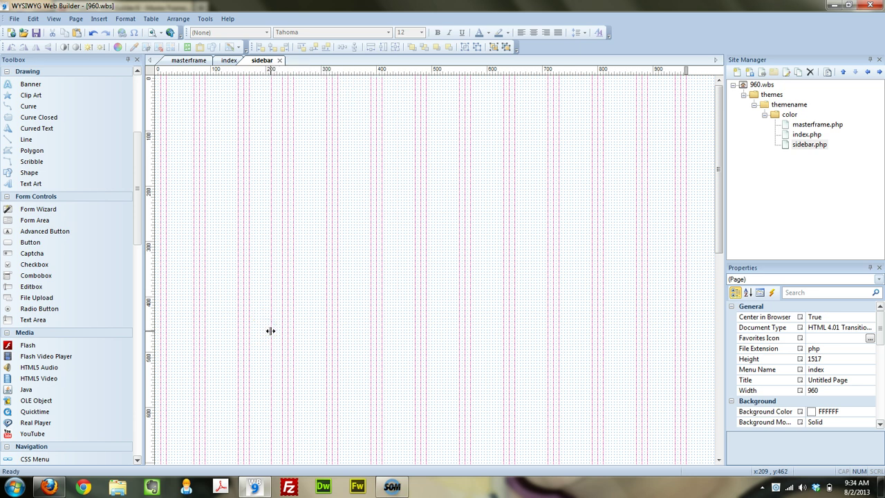
right_click(271, 332)
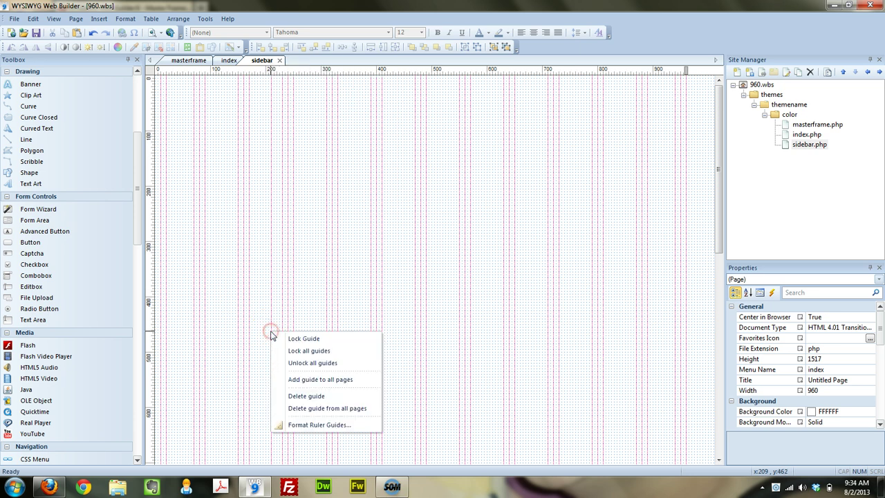
click(310, 426)
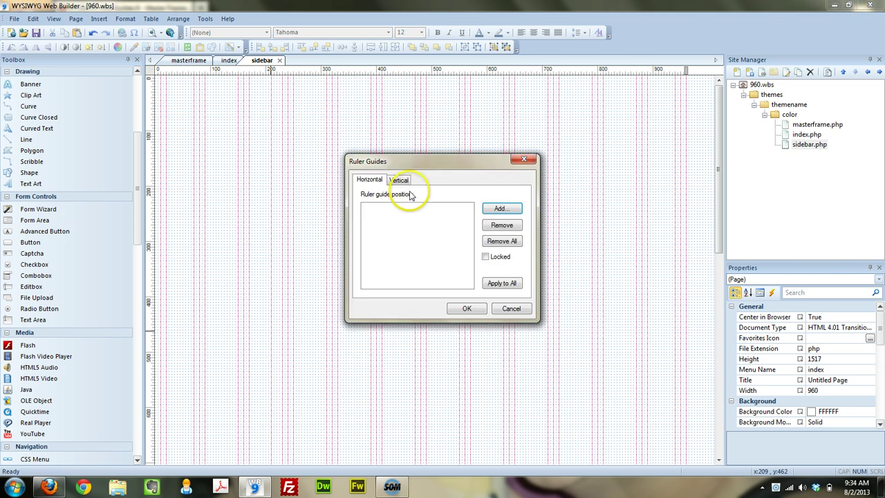
click(401, 180)
click(494, 242)
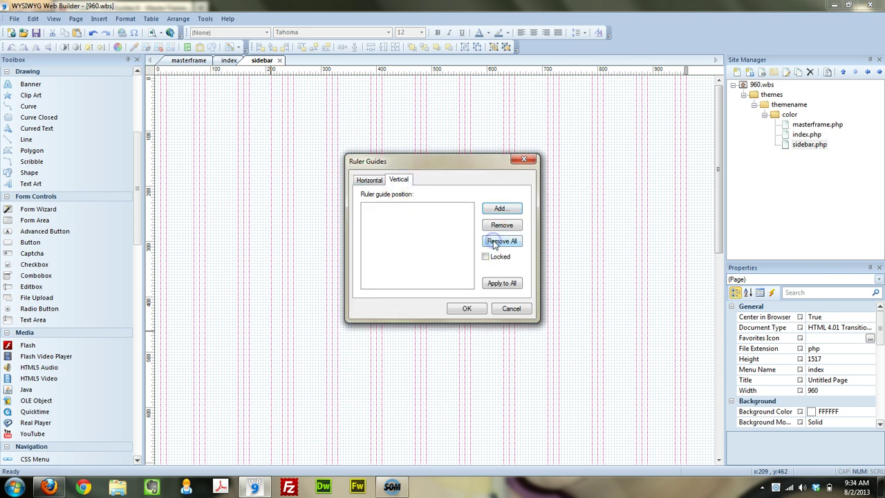
Add vertical ruler guides at positions 10, 20 and 210 to the sidebar page and apply them.
click(500, 209)
text(10)
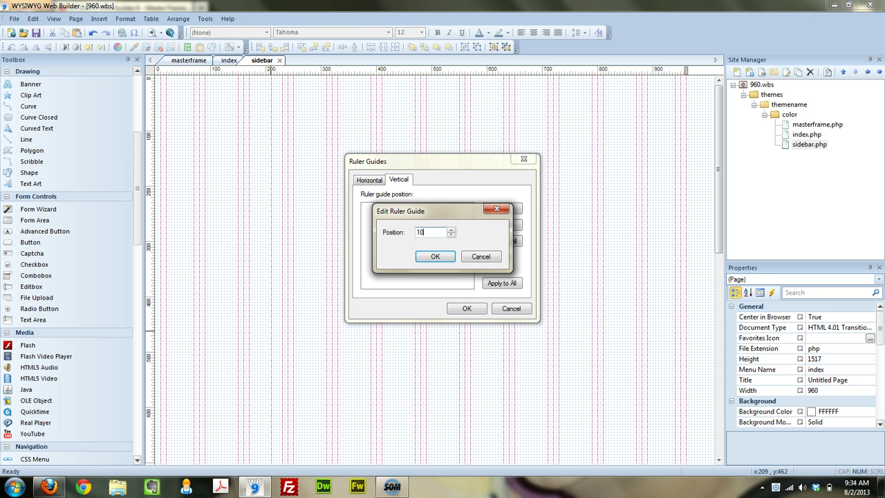
key(Return)
click(501, 209)
text(20)
key(Return)
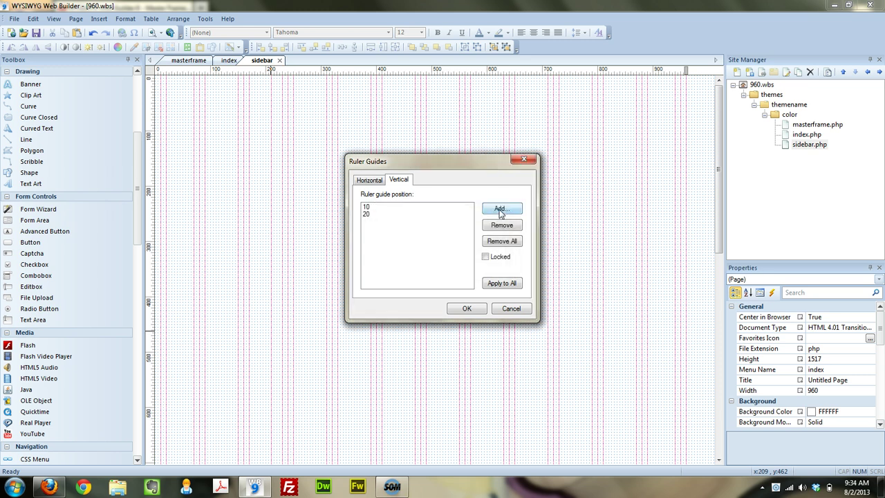
click(500, 209)
text(210)
key(Return)
click(463, 308)
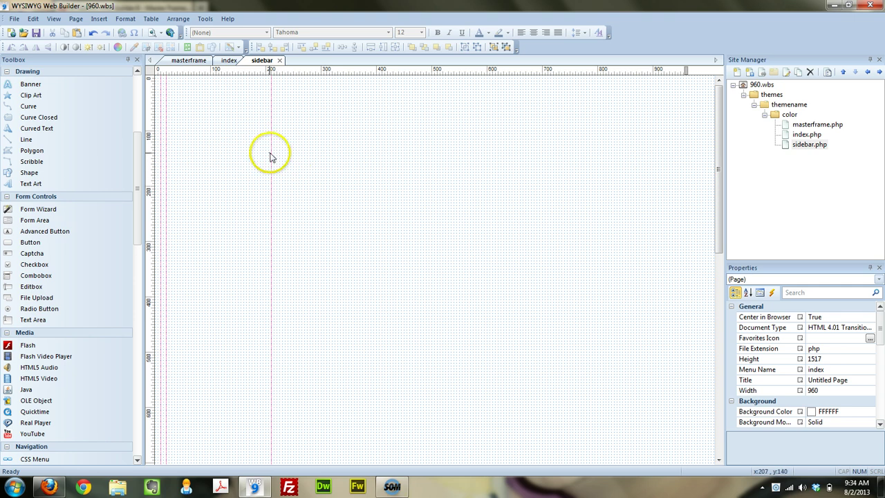
Unlock all the newly added vertical ruler guides on the sidebar page.
mouse_move(269, 153)
mouse_down()
mouse_move(301, 144)
mouse_move(270, 165)
mouse_up()
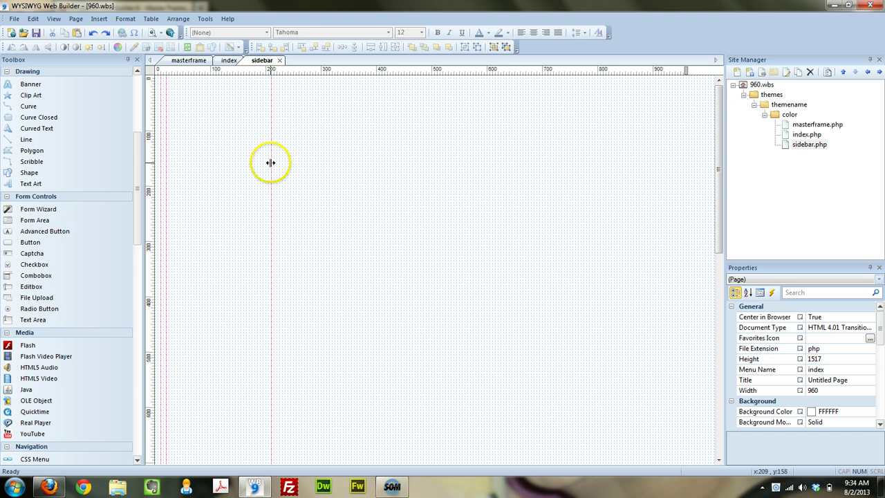
right_click(270, 163)
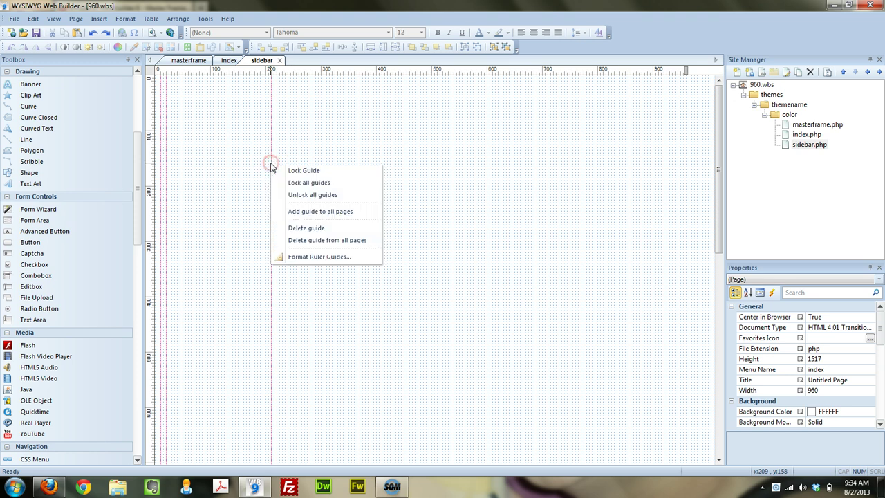
click(326, 194)
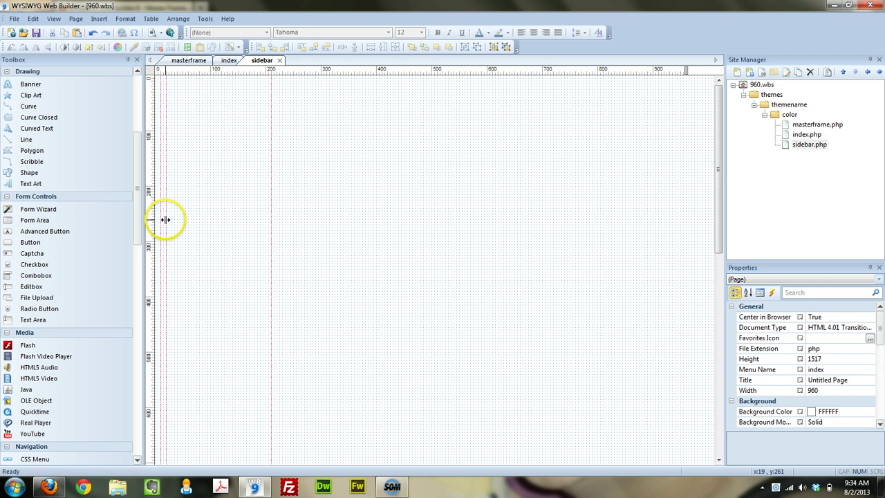
drag(165, 219, 208, 214)
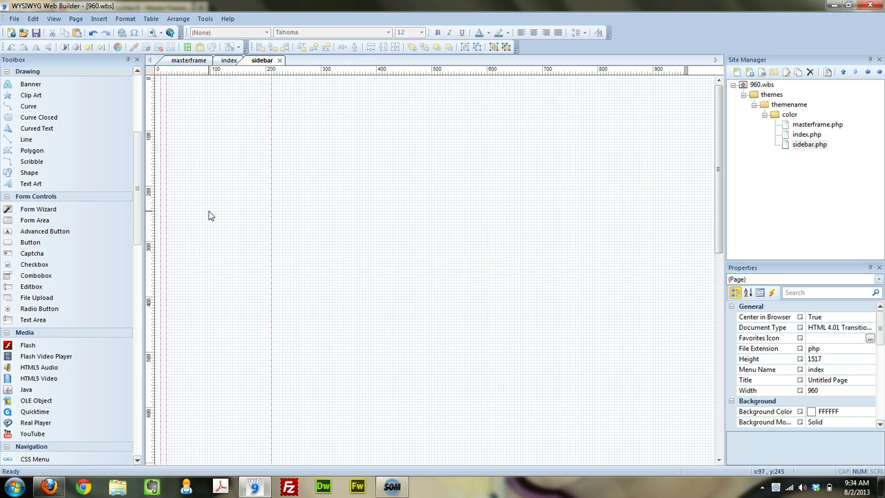
Add a text object about 190 pixels wide at position 20, 11, between the guides, and enter "Sidebar Headline" in it.
drag(137, 178, 144, 116)
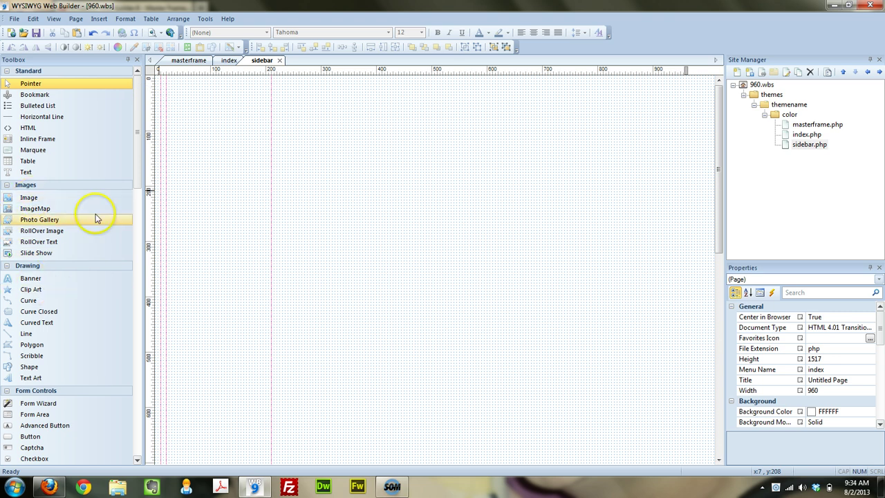
drag(26, 171, 206, 87)
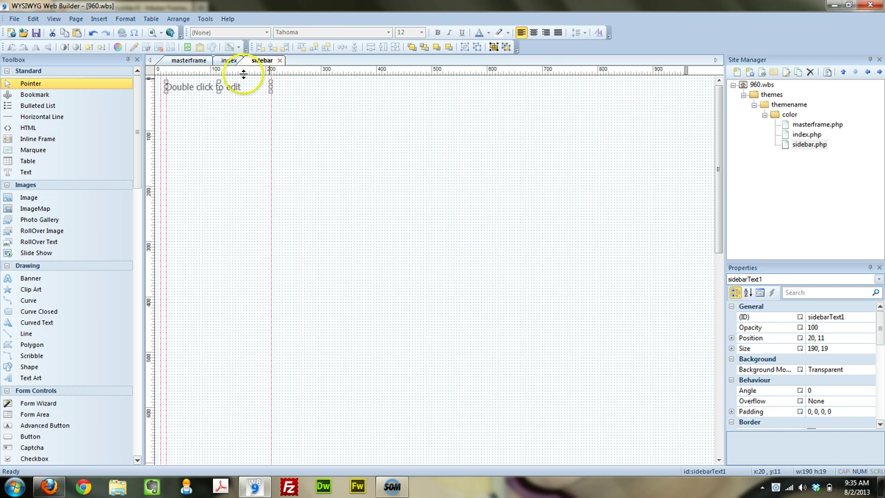
double_click(248, 87)
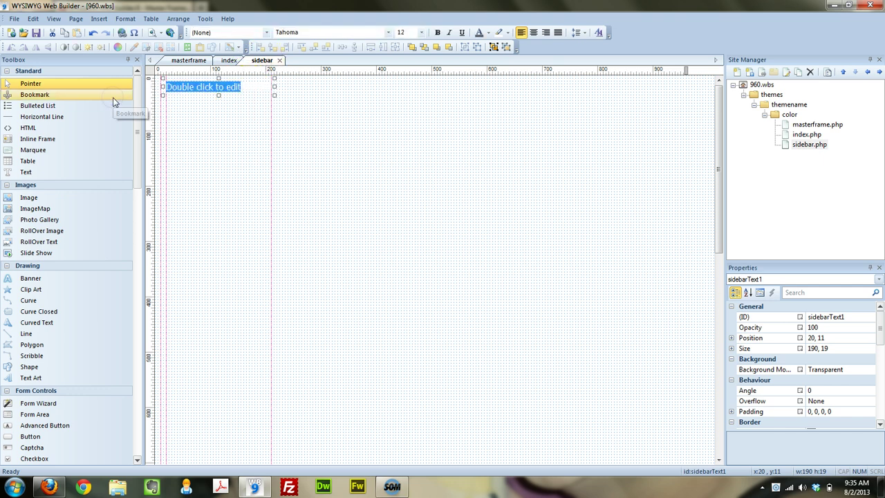
text(Sidebar Headline)
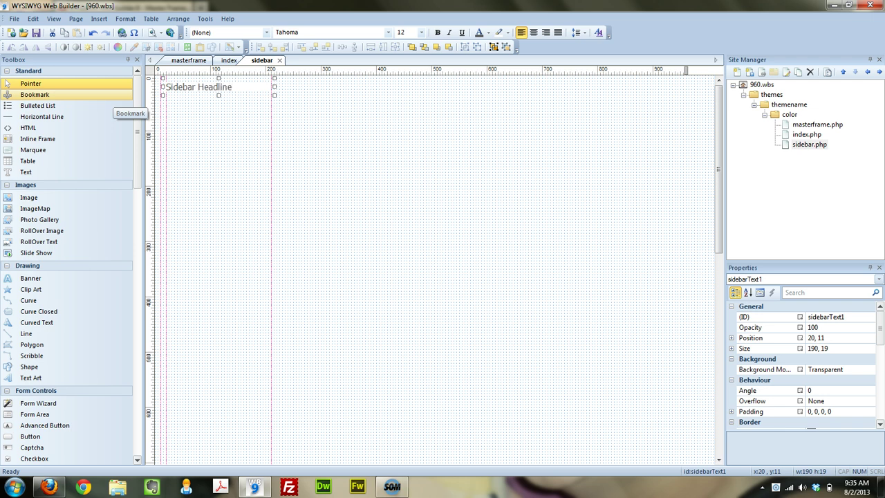
Try the Heading 3 <h3> style on the Sidebar Headline text, and change it to Heading 4 <h4>.
click(228, 32)
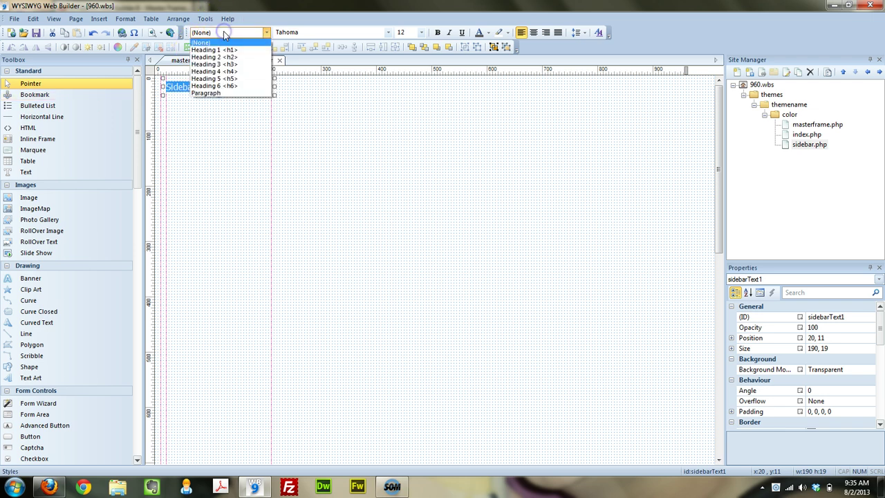
click(228, 63)
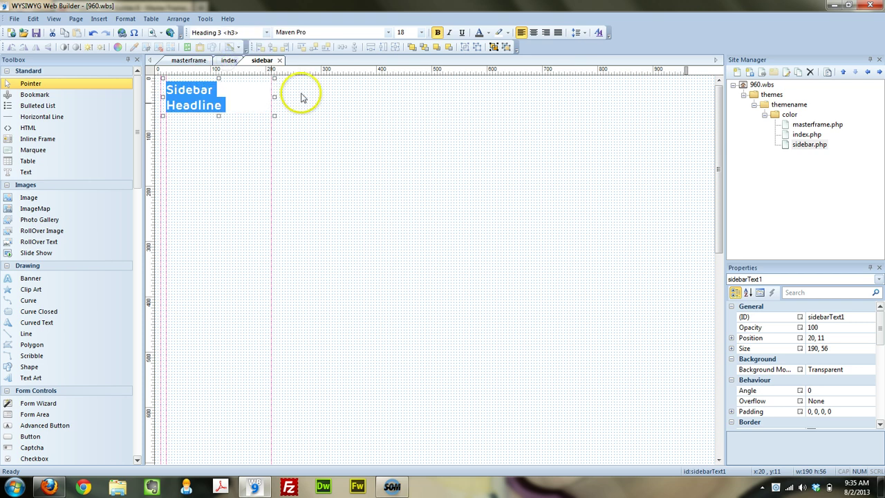
click(233, 33)
click(234, 71)
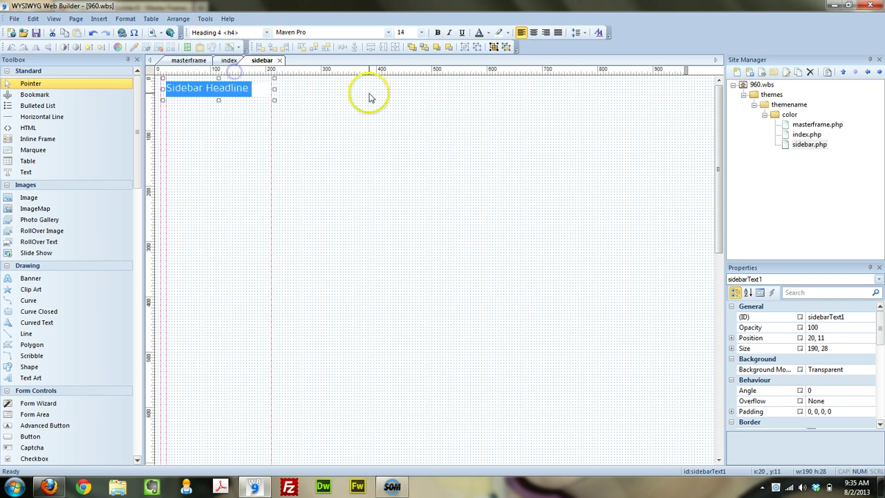
click(271, 127)
click(218, 131)
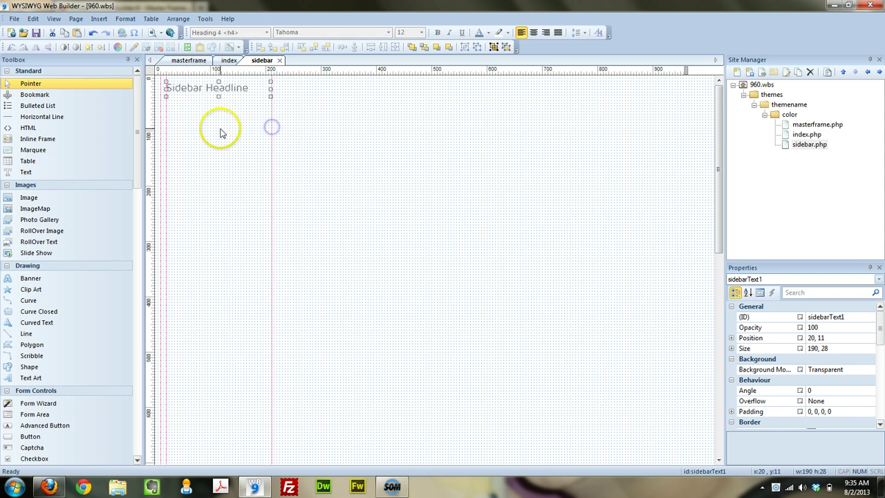
Add a long paragraph of random filler text below the headline, separated by a blank line.
click(249, 91)
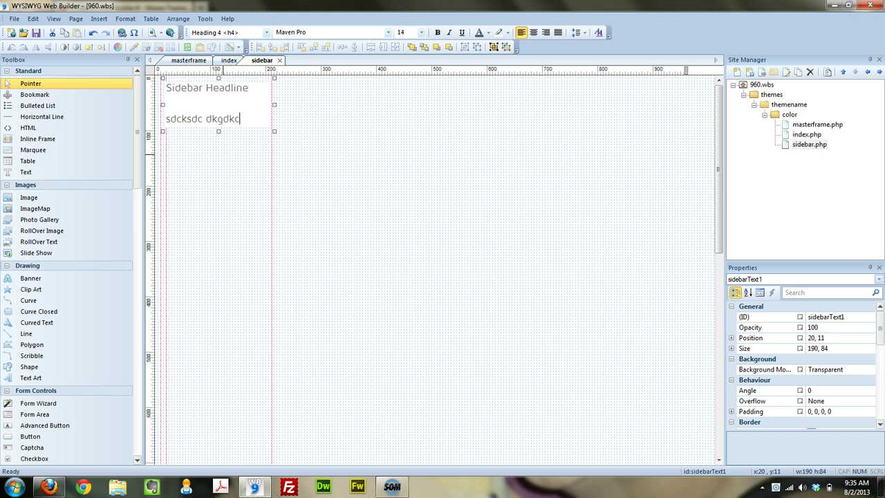
text(bagdlcgocgdjchvjdcbksjdcbkjsdbksbdc kdcksjdbckjd)
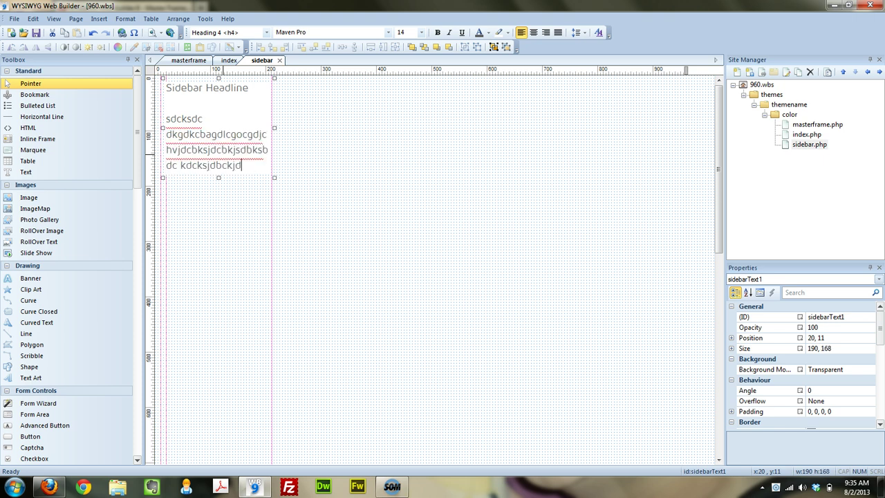
text(bksjdbckjs  sdkj)
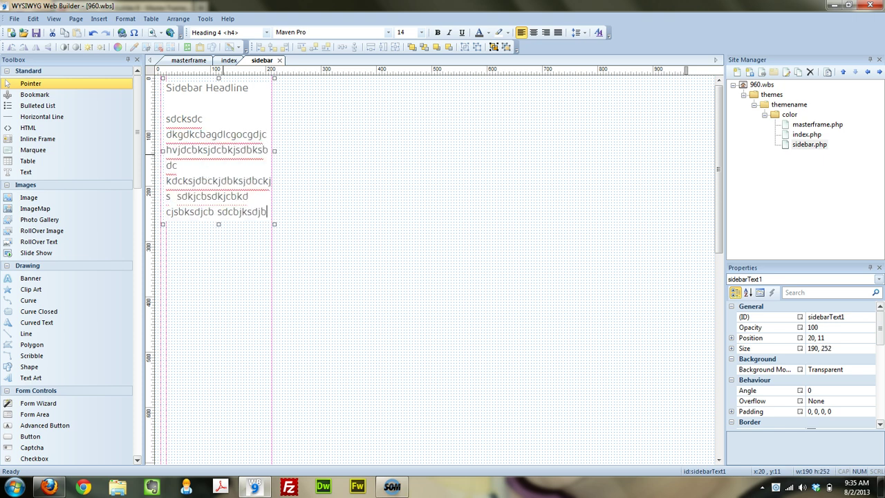
text(cbsdkjcbkd cjsbksdjcb sdcbjksdjbckjsdbckjsdbck sdkjcb kdjcbkjdbkjdb kasdbkb d)
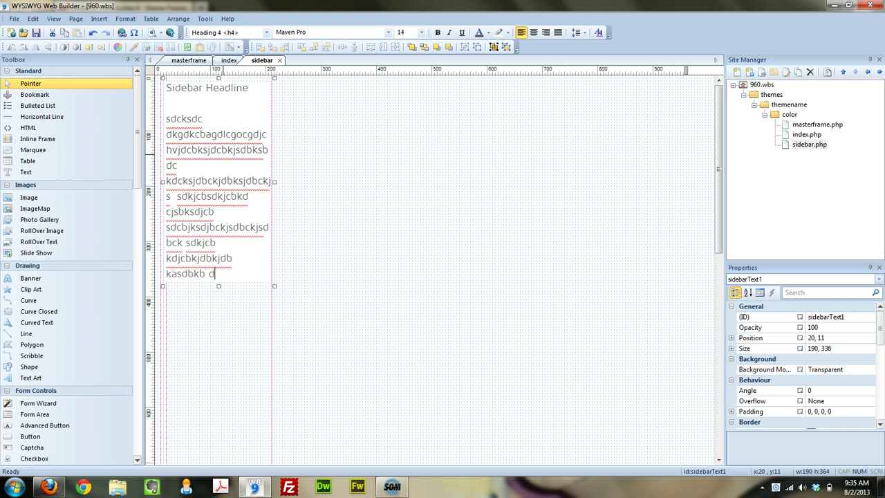
Break up the long filler words with spaces so the paragraph wraps within the text object's width.
click(211, 135)
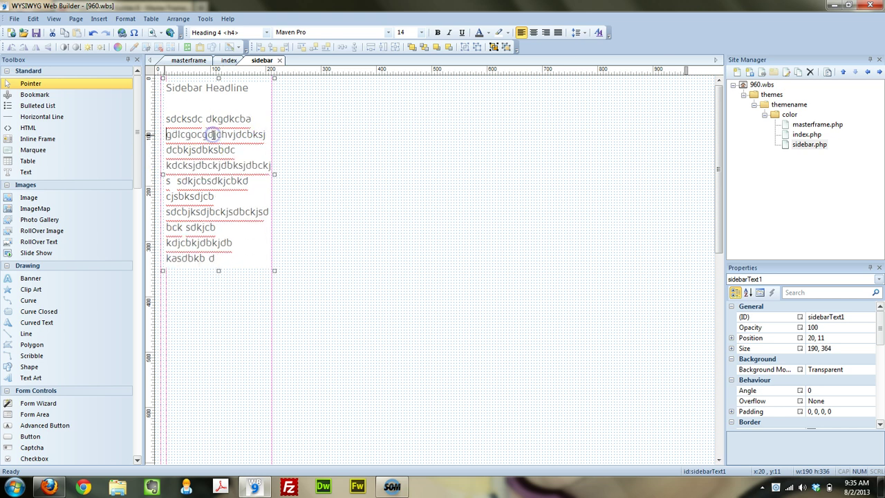
click(228, 135)
key(Return)
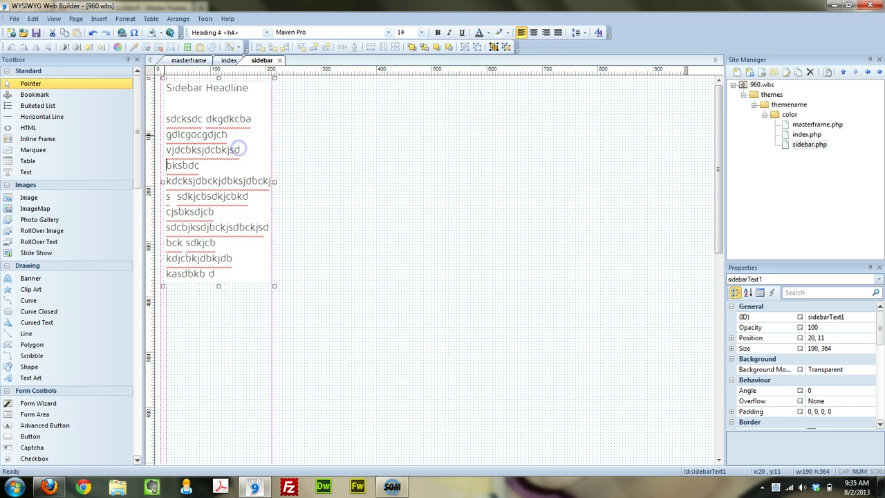
key(BackSpace)
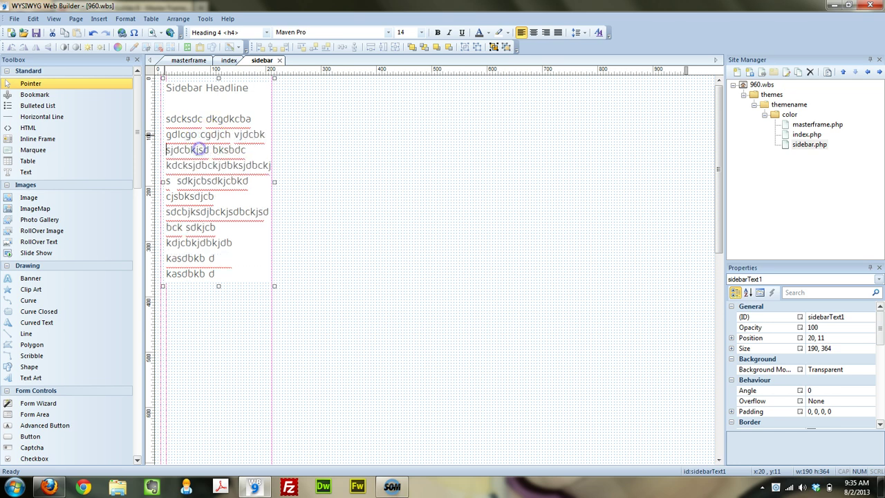
click(224, 164)
key(Return)
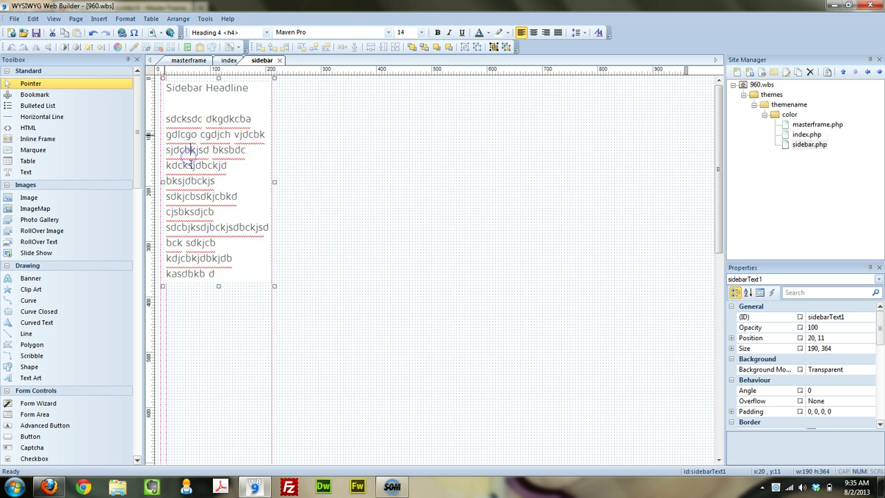
click(190, 165)
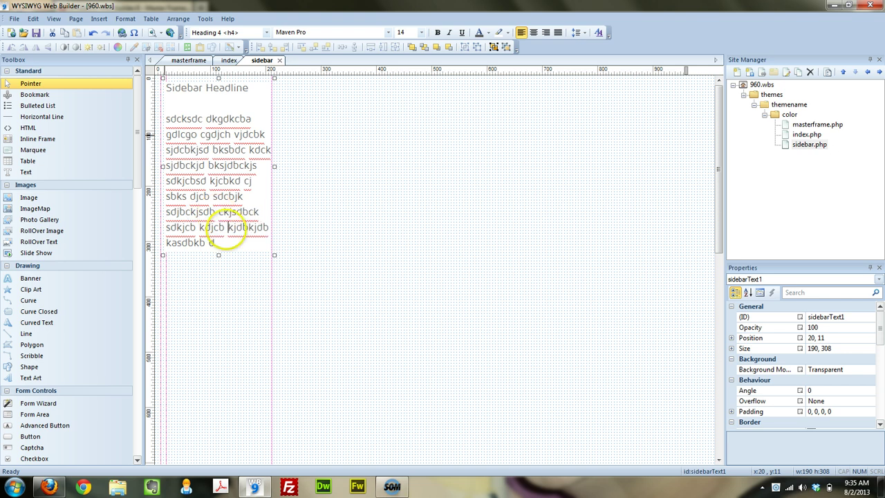
click(221, 266)
Compare how the filler paragraph wraps in text editing mode and in the normal page view.
double_click(210, 171)
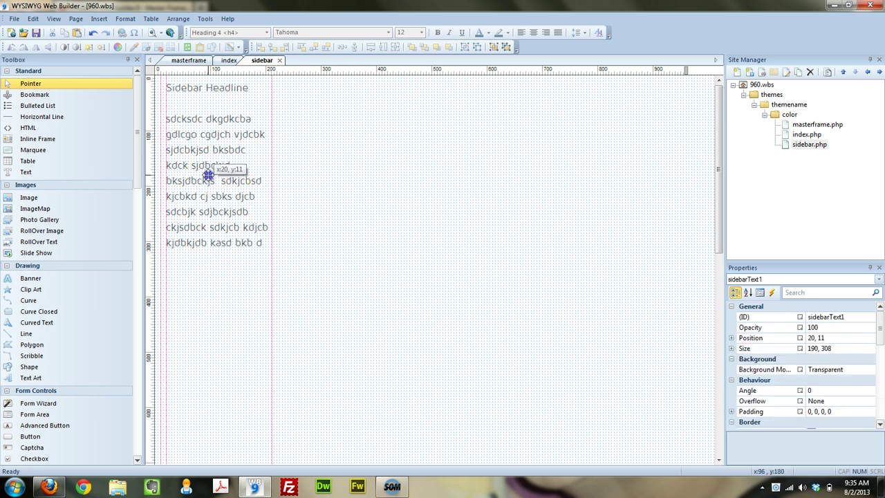
click(229, 308)
double_click(229, 233)
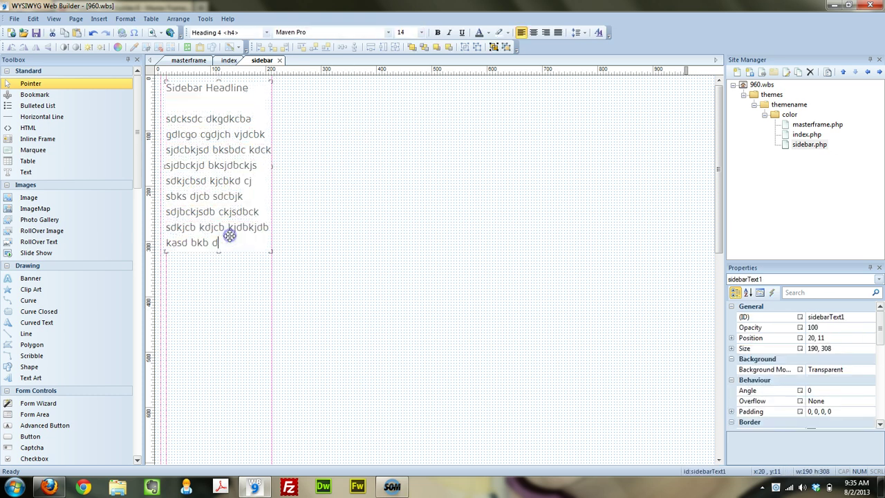
click(231, 285)
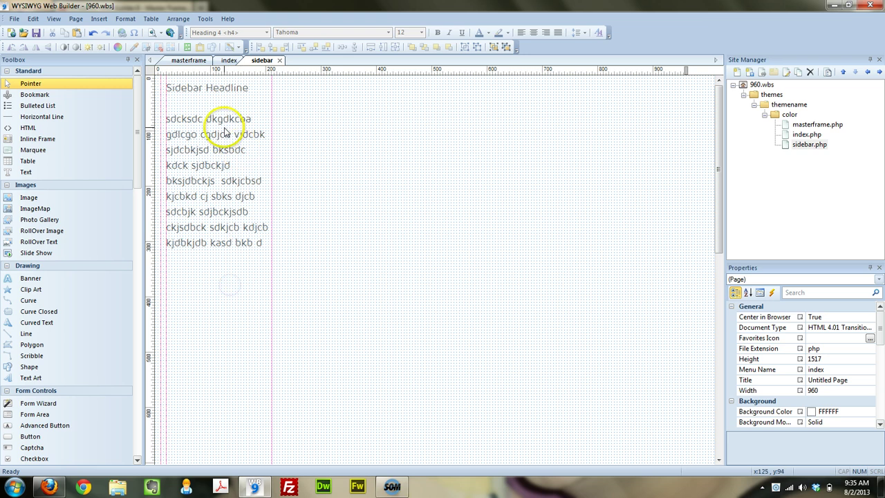
Edit the sidebar text's headline to read "Sidebar H3" by replacing the word "Headline".
double_click(239, 101)
click(197, 89)
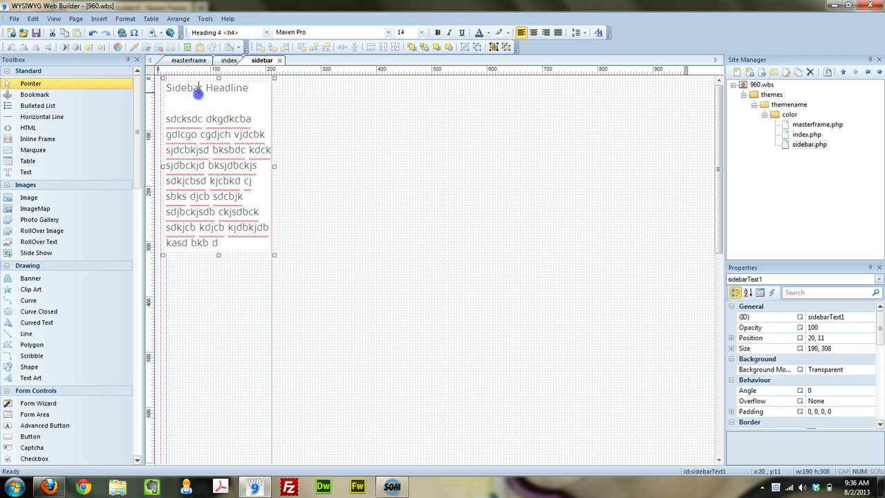
triple_click(237, 90)
click(252, 89)
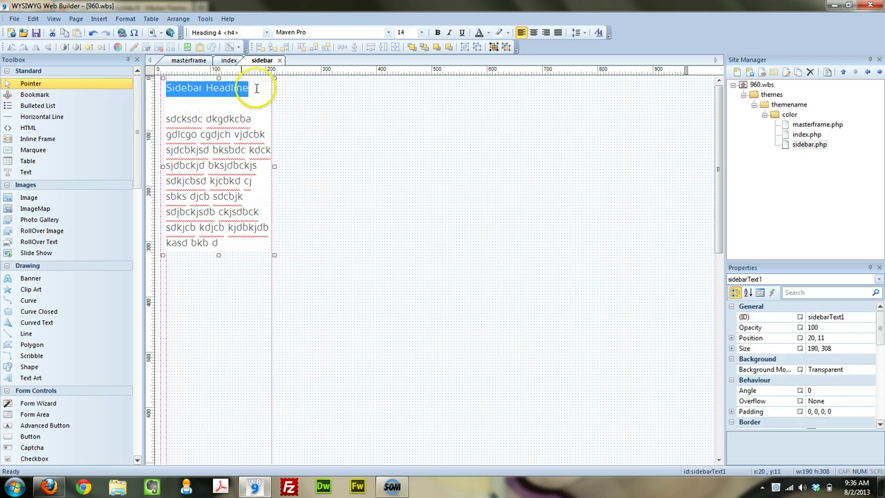
click(224, 90)
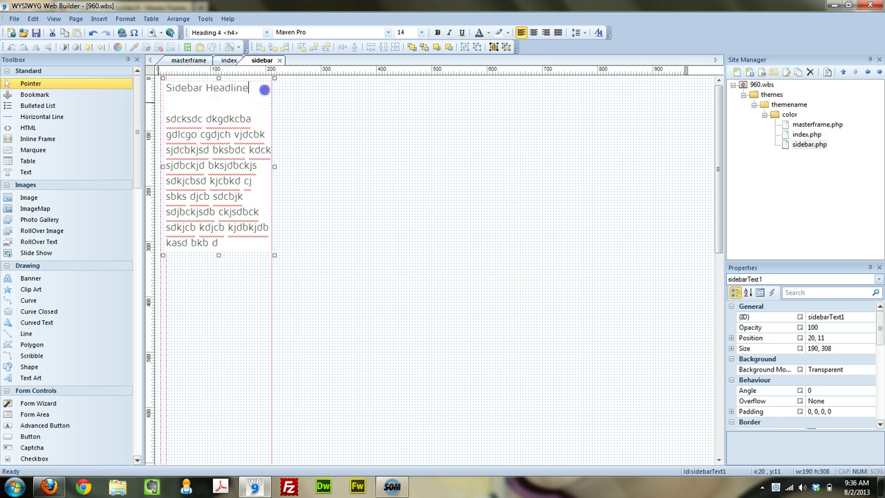
drag(264, 90, 168, 88)
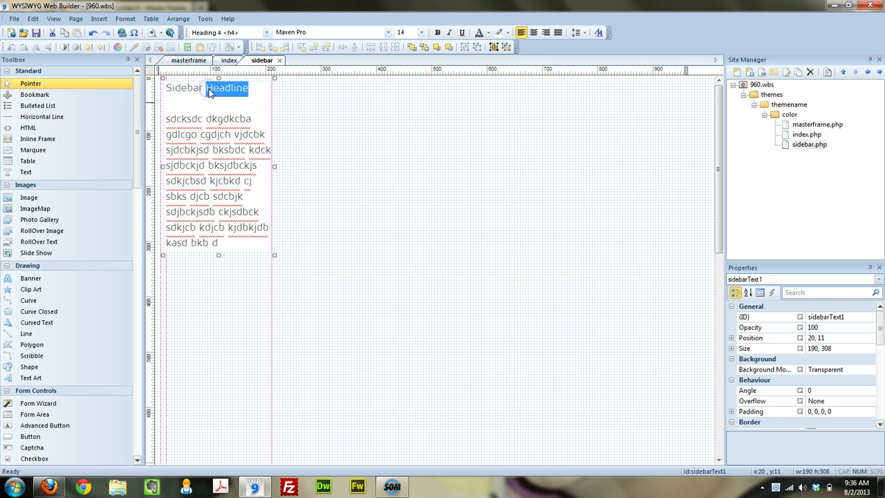
key(Caps_Lock)
key(BackSpace)
key(BackSpace)
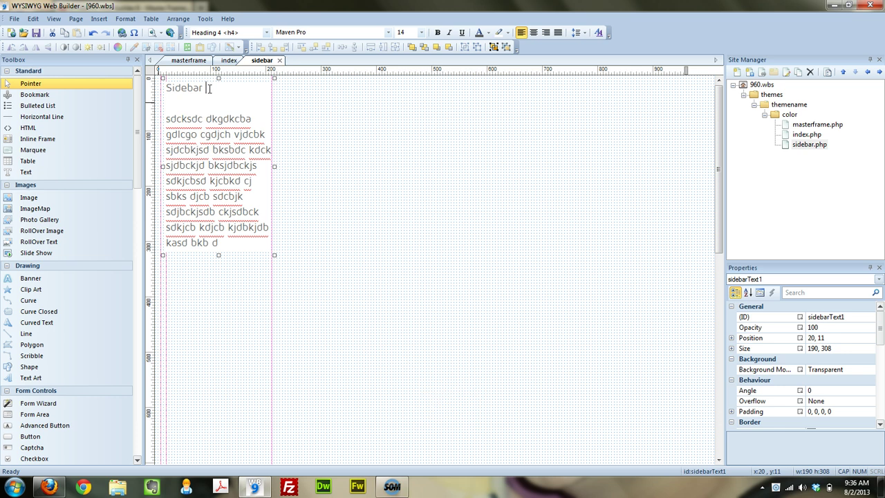
key(Caps_Lock)
text(H3)
Apply the Heading 3 <h3> style to the "Sidebar H3" headline and remove the blank line between it and the filler paragraph.
drag(243, 90, 125, 88)
click(233, 33)
click(214, 51)
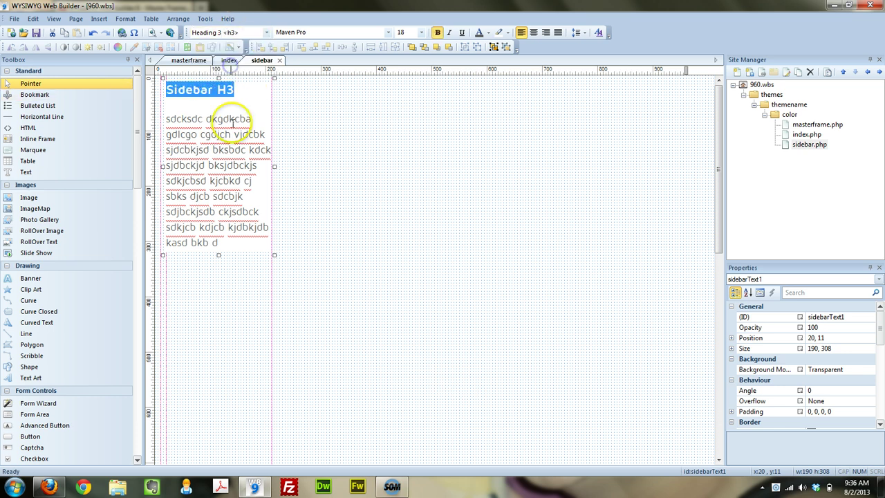
click(199, 115)
key(BackSpace)
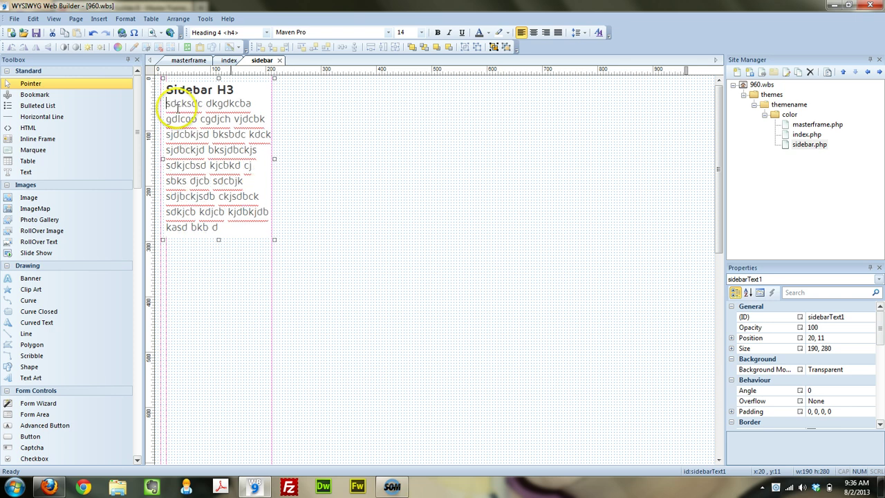
click(364, 186)
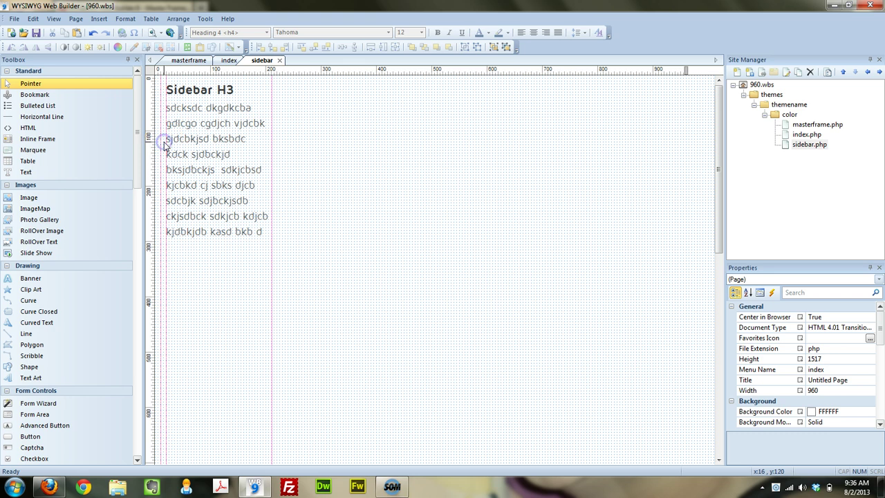
Duplicate the sidebar text block and place the copy directly below the original, aligned with the column guides.
click(185, 137)
key(ctrl+c)
key(ctrl+v)
click(268, 173)
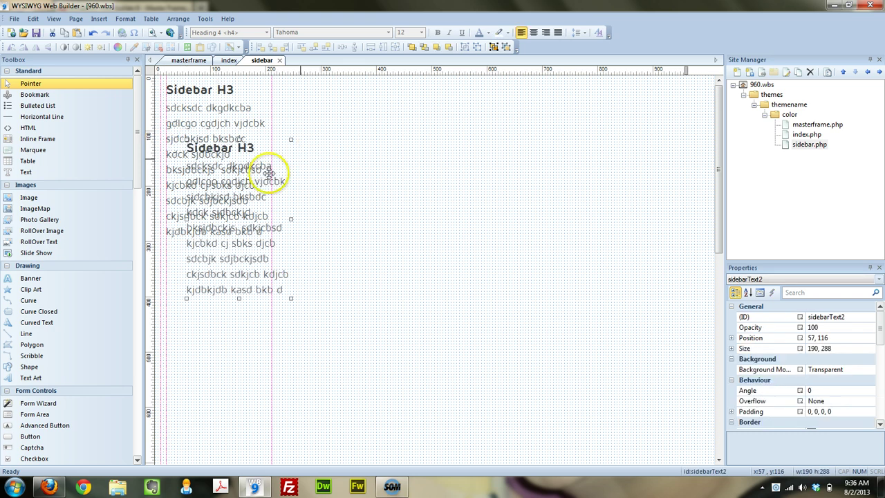
drag(269, 173, 214, 306)
click(415, 254)
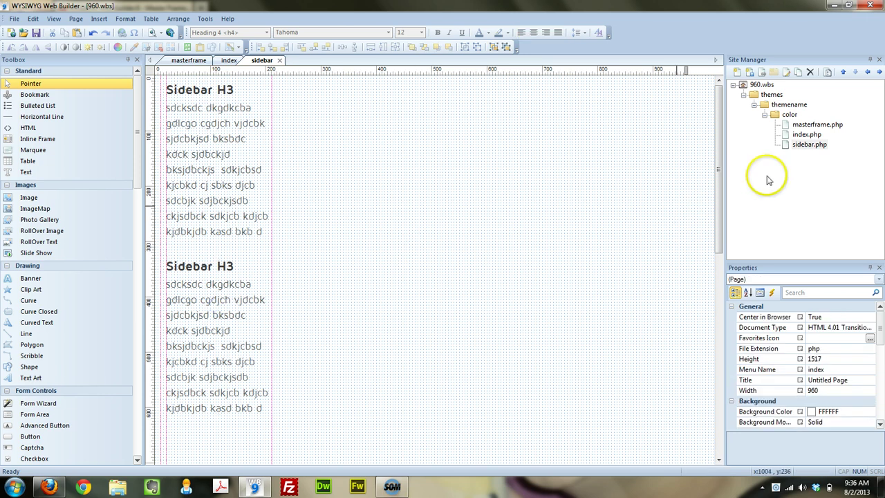
Nudge the second sidebar text block straight down to widen the gap below the first block.
drag(722, 182, 723, 300)
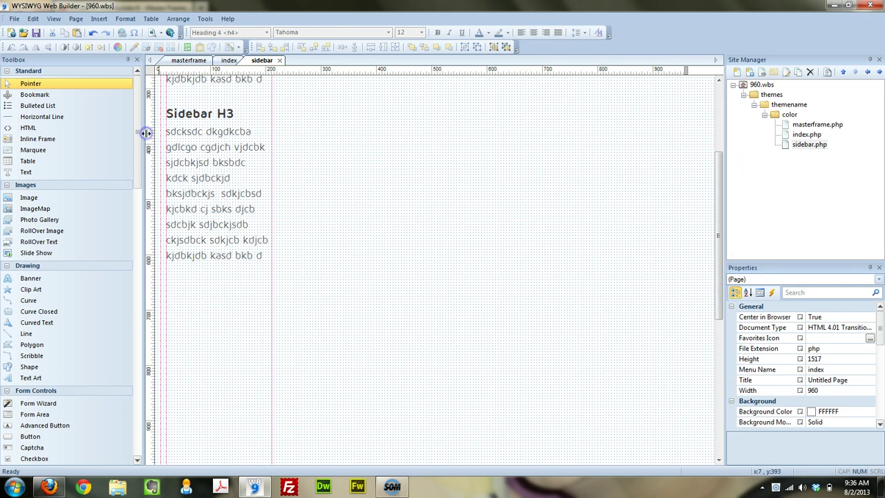
click(232, 175)
key(Down)
key(Down)
key(Down)
key(Down)
key(Down)
key(Down)
key(Down)
key(Down)
key(Down)
key(Down)
key(Down)
key(Down)
key(Down)
key(Down)
key(Down)
key(Down)
key(Down)
key(Down)
key(Down)
key(Down)
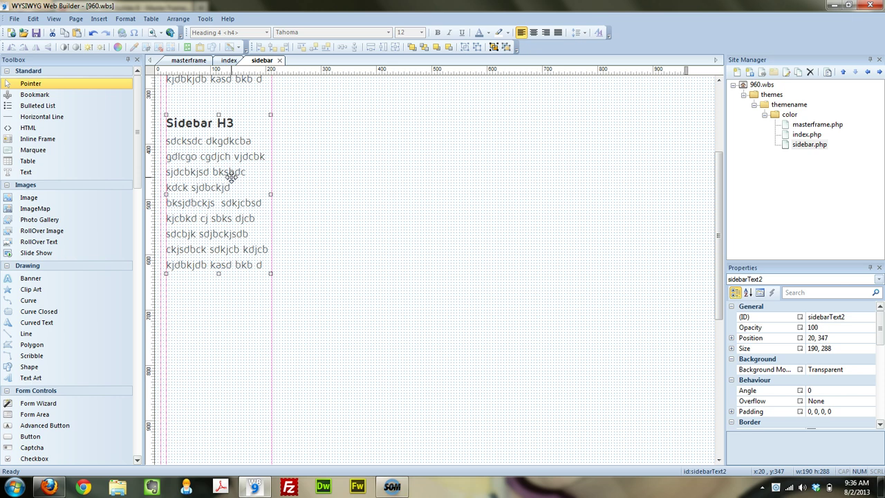
Paste a third copy of the sidebar text below the second block, and shift the second block up to about position 20, 353.
key(ctrl+v)
click(256, 207)
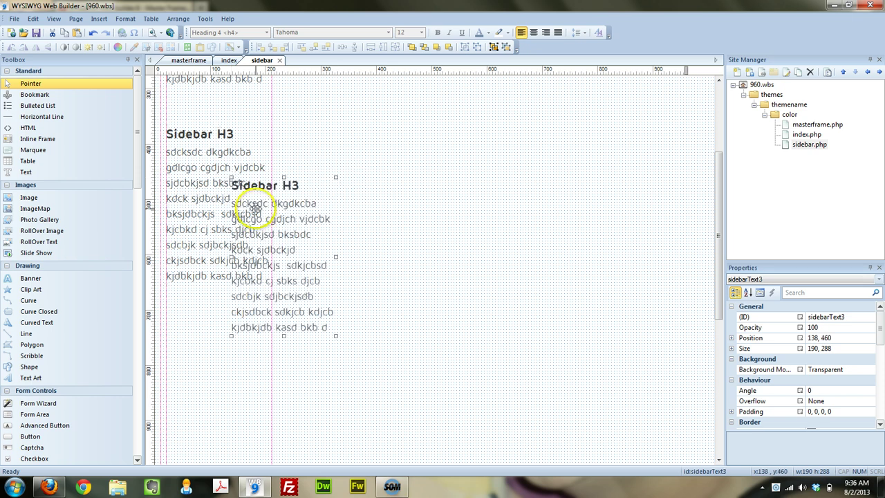
drag(274, 211, 215, 344)
click(533, 339)
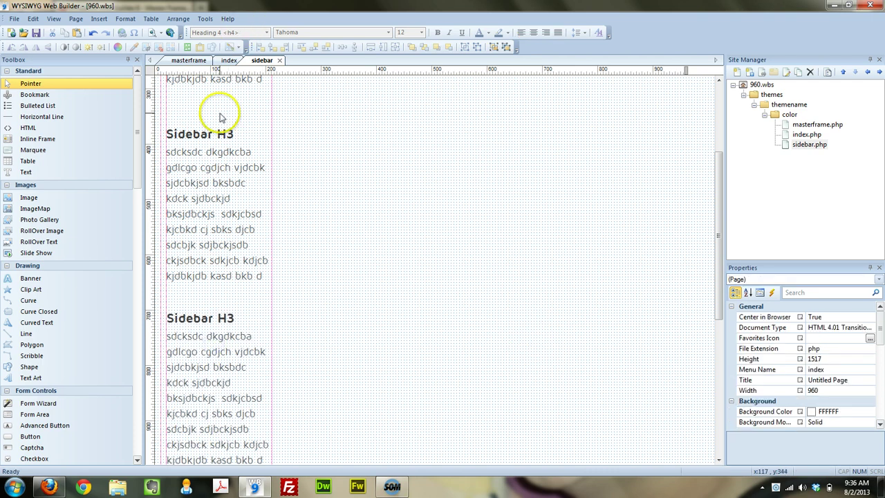
click(206, 186)
drag(210, 187, 209, 179)
click(498, 207)
Add a Master Objects element to the index page and set its master page to sidebar, keeping it embedded as a layer.
click(229, 60)
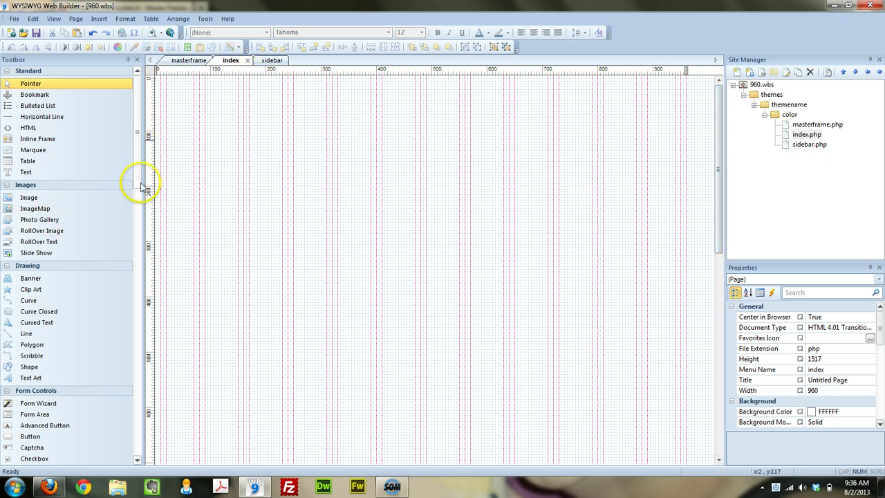
drag(141, 187, 125, 332)
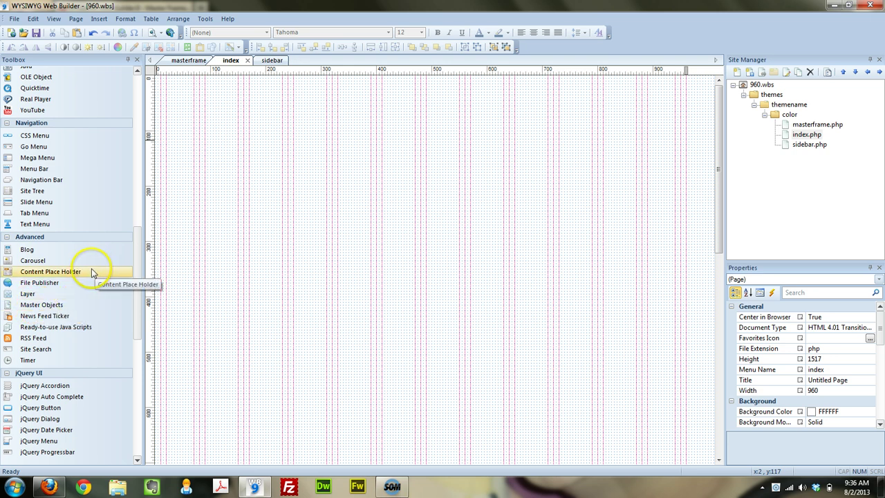
click(21, 307)
drag(171, 316, 255, 214)
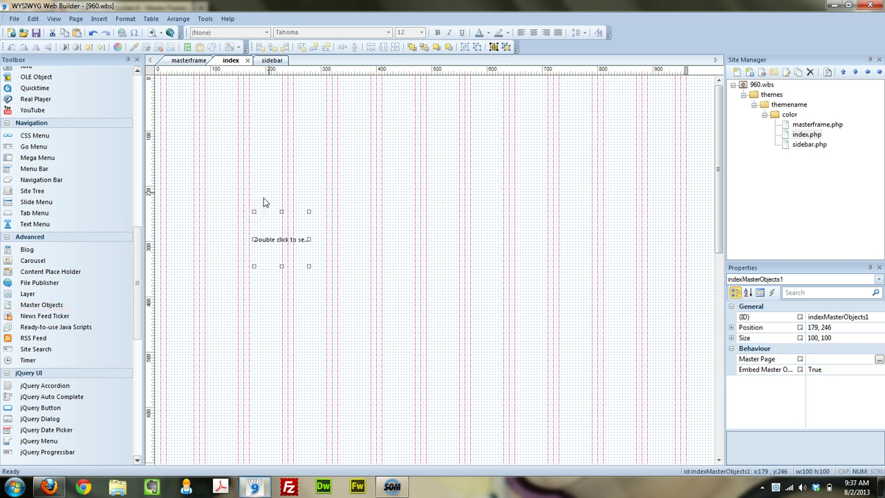
double_click(271, 239)
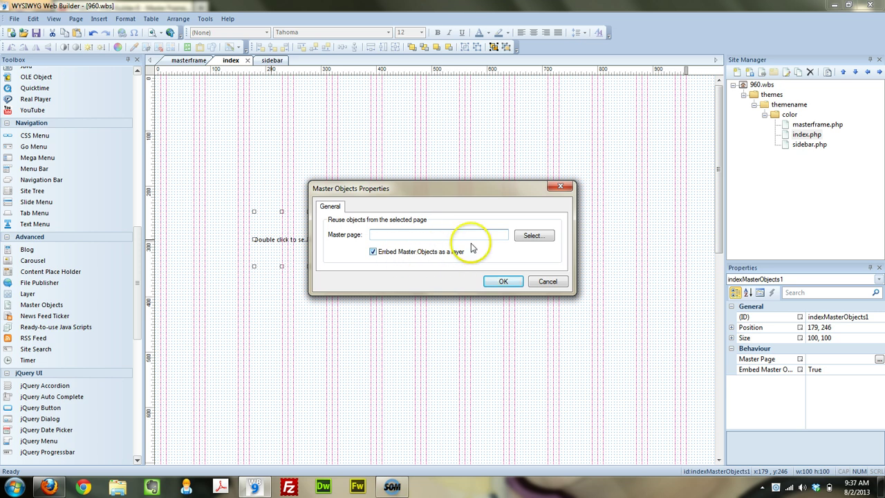
click(532, 236)
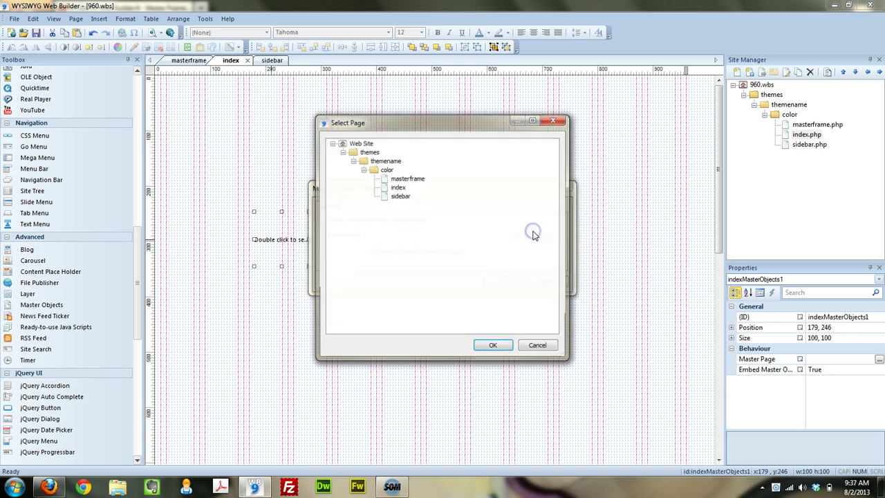
double_click(400, 196)
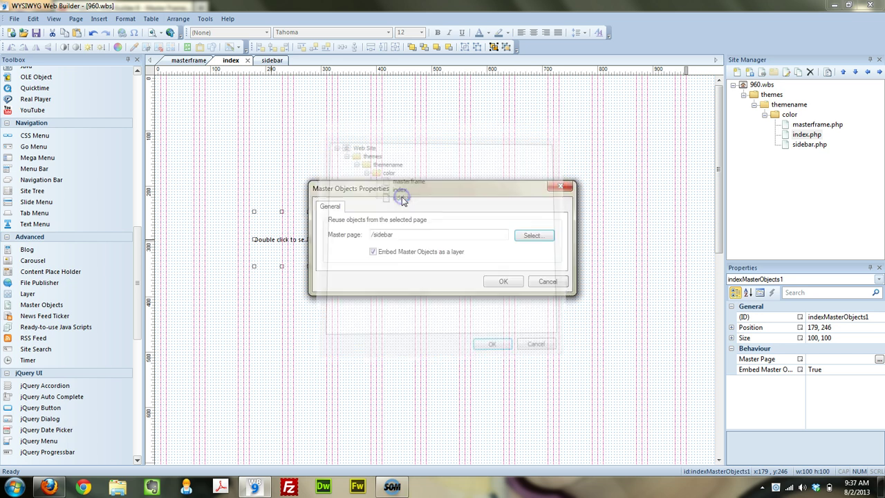
click(505, 282)
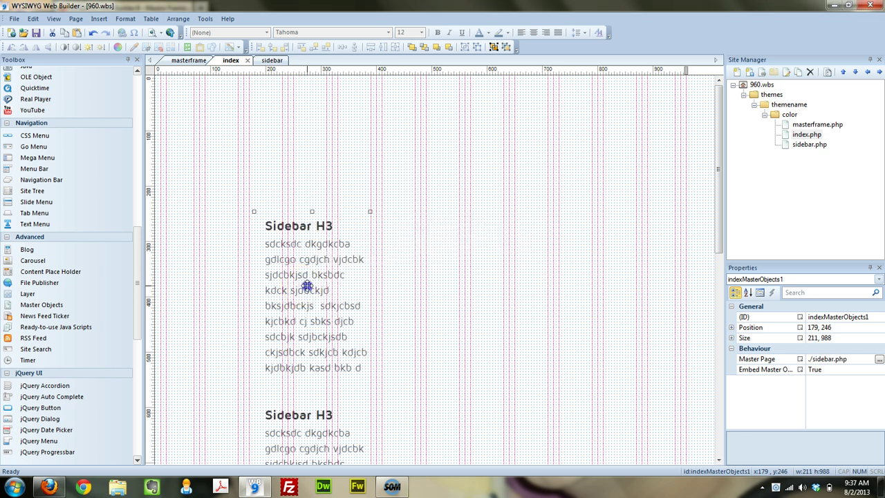
Move the embedded sidebar object to the upper right of the index page, at position 730, 0.
drag(307, 285, 443, 197)
drag(536, 182, 604, 141)
click(486, 159)
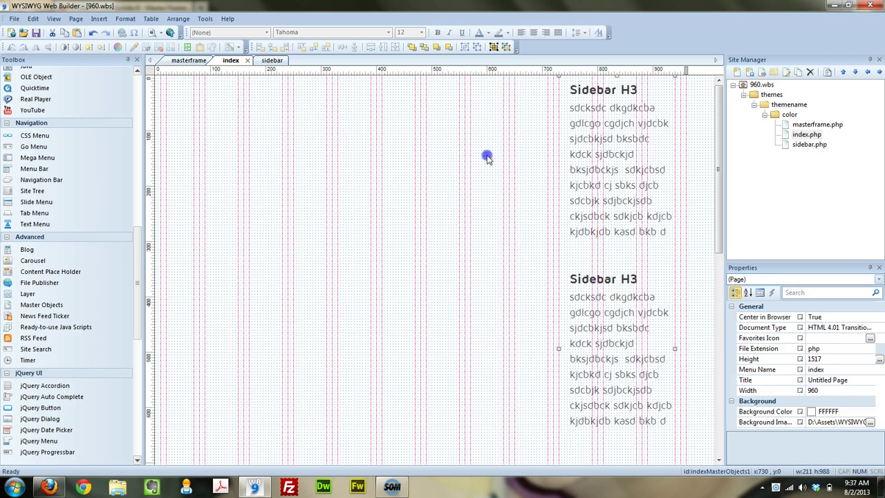
Preview the index page with the embedded sidebar in the browser, close the preview and return to WYSIWYG Web Builder.
click(150, 35)
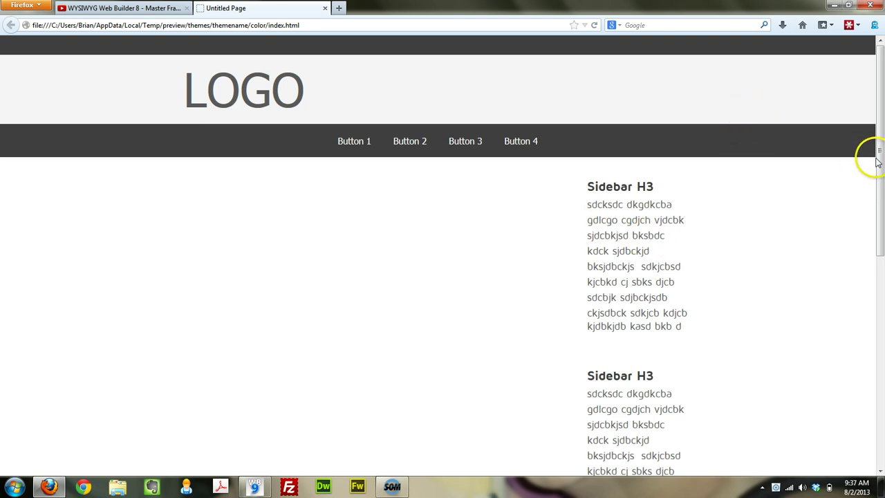
drag(872, 152, 877, 170)
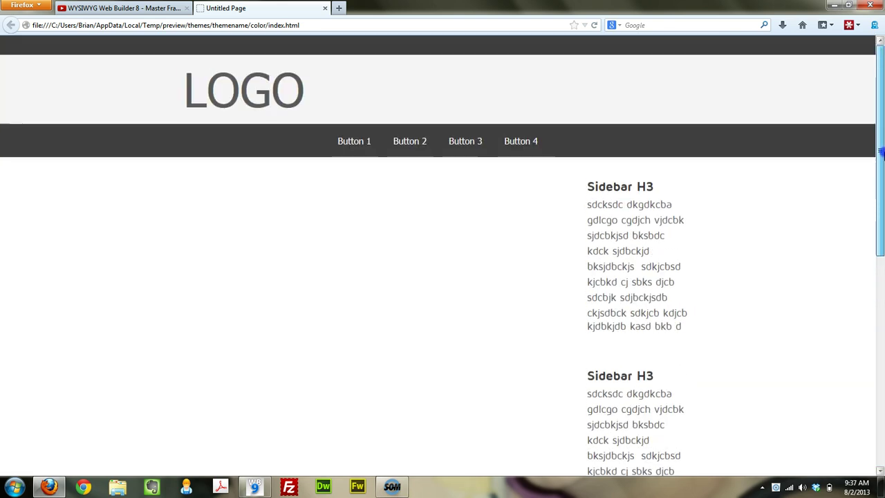
click(329, 8)
click(255, 486)
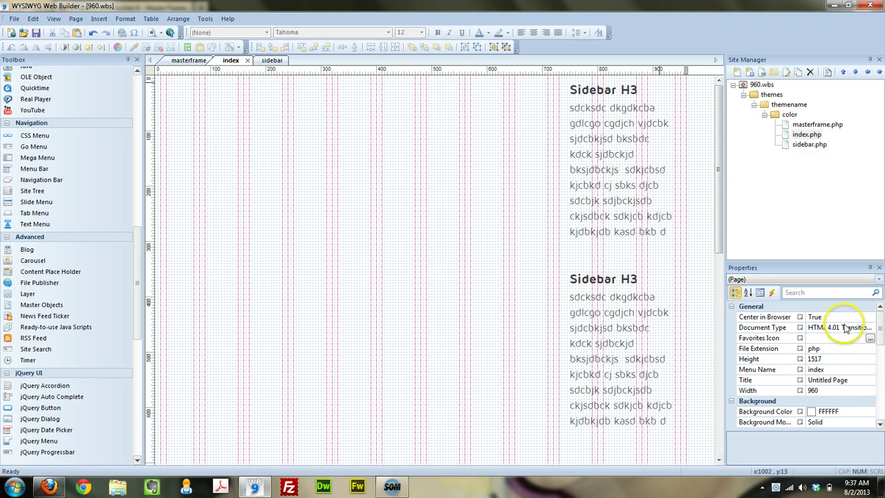
Open sidebar.php and delete the middle sidebar text block.
click(627, 206)
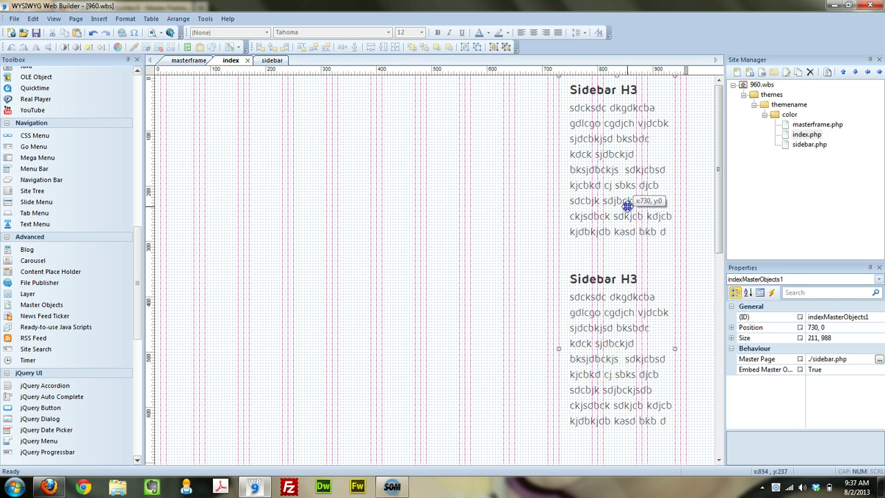
double_click(820, 144)
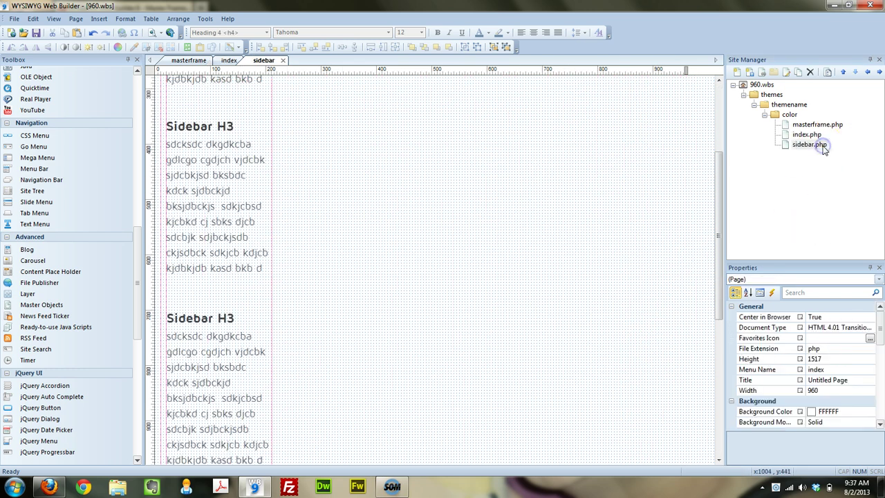
click(258, 187)
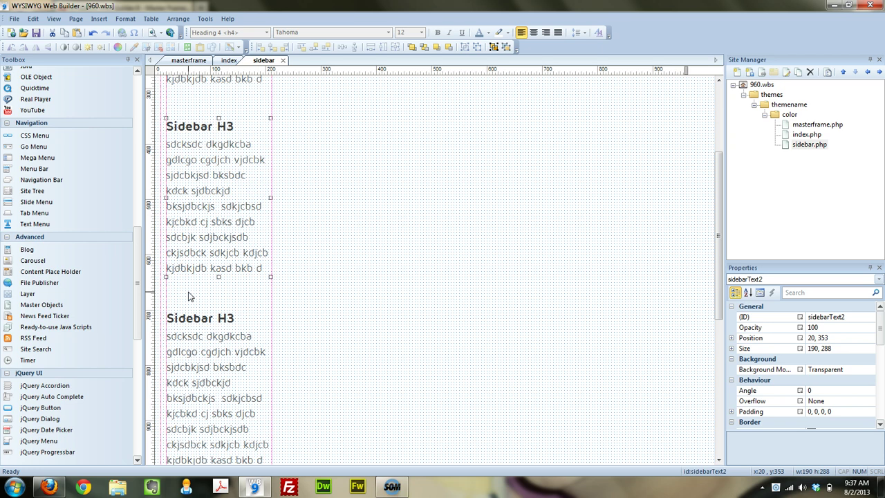
key(Delete)
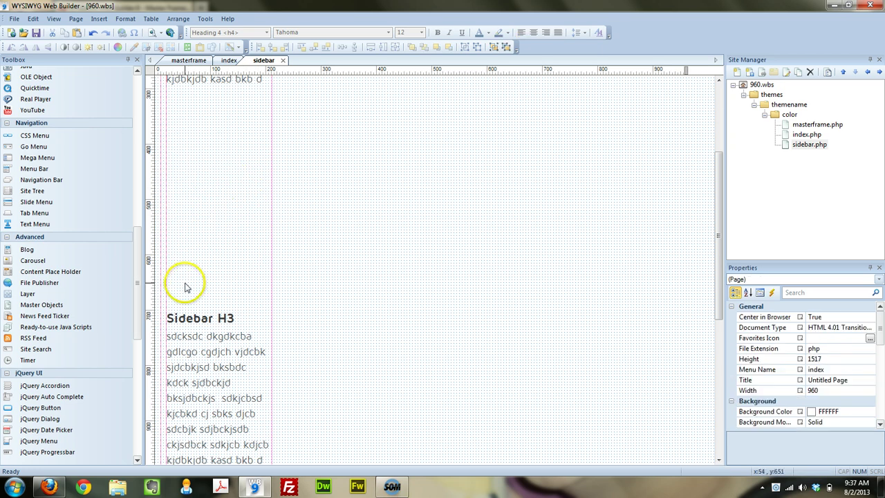
Insert the "woman" image between the two remaining sidebar text blocks, and size and position it to fit the sidebar column.
drag(139, 296, 139, 123)
click(29, 197)
click(200, 194)
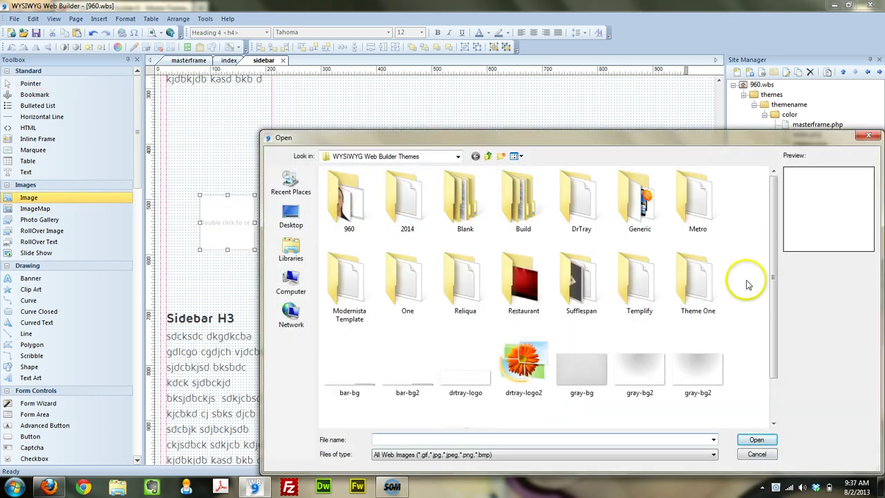
drag(773, 280, 781, 386)
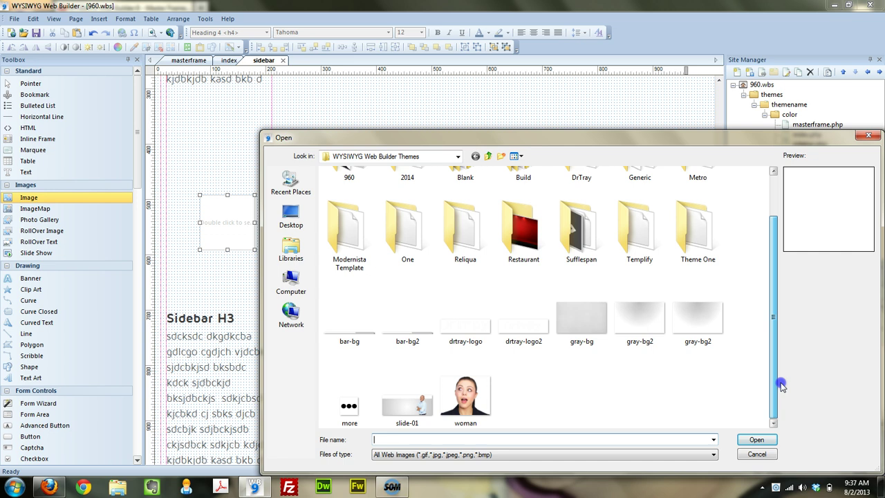
double_click(475, 390)
drag(445, 379, 311, 283)
drag(254, 251, 211, 191)
click(476, 244)
Check the updated sidebar with its image on the index page, and preview that page in the browser.
click(220, 60)
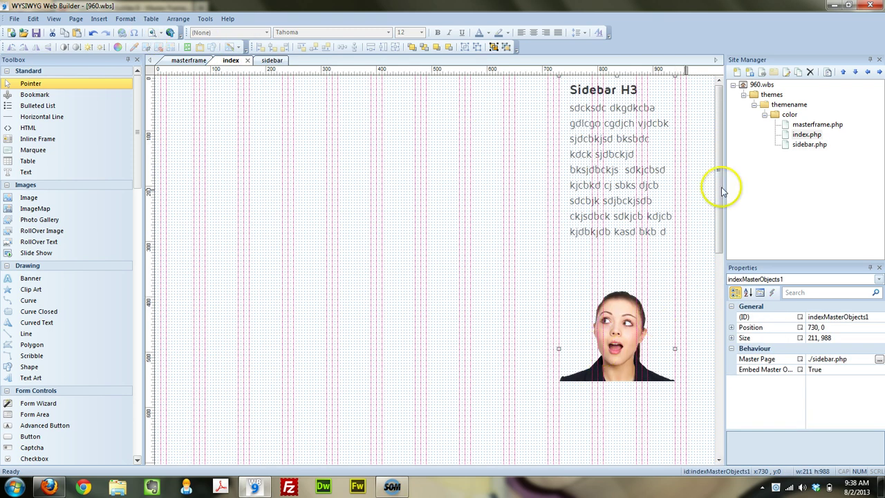
drag(721, 191, 724, 157)
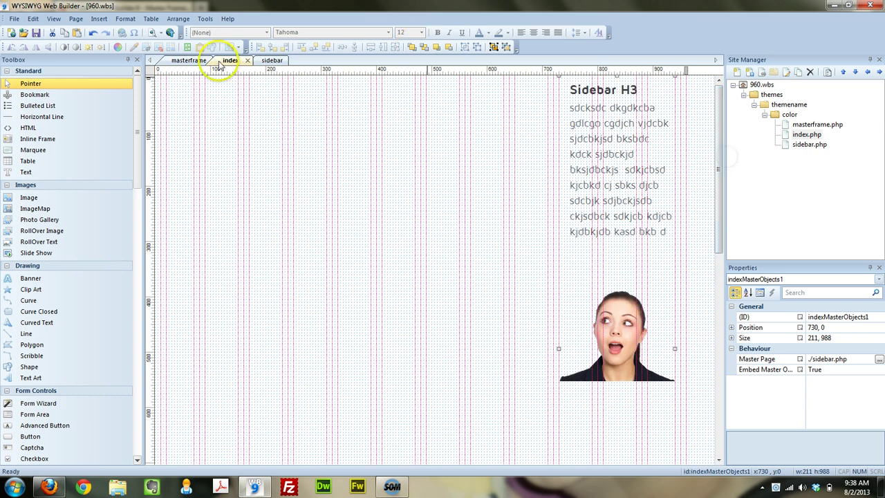
click(153, 33)
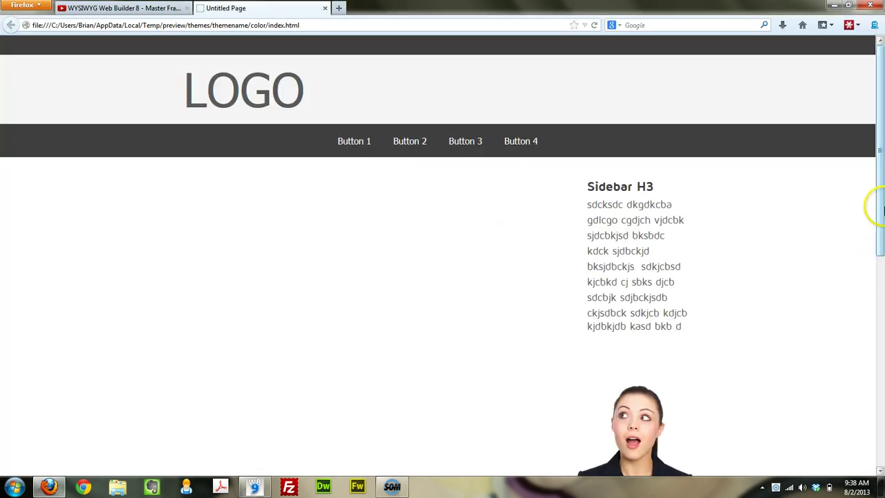
drag(876, 174, 882, 125)
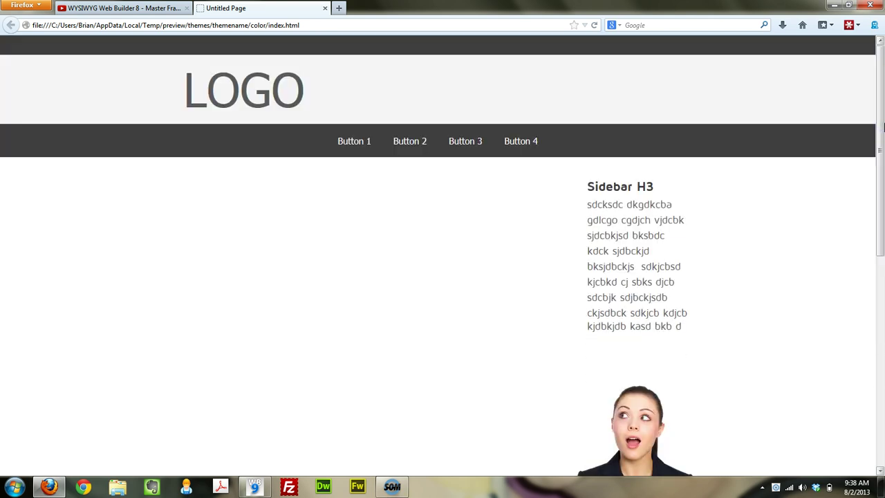
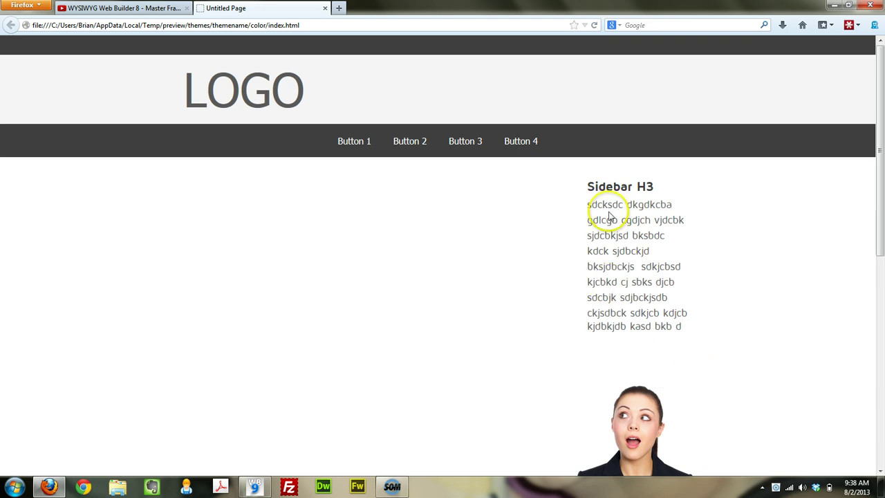
Review the sidebar text and image in the browser preview of the index page, and close the preview.
drag(605, 185, 630, 313)
click(829, 198)
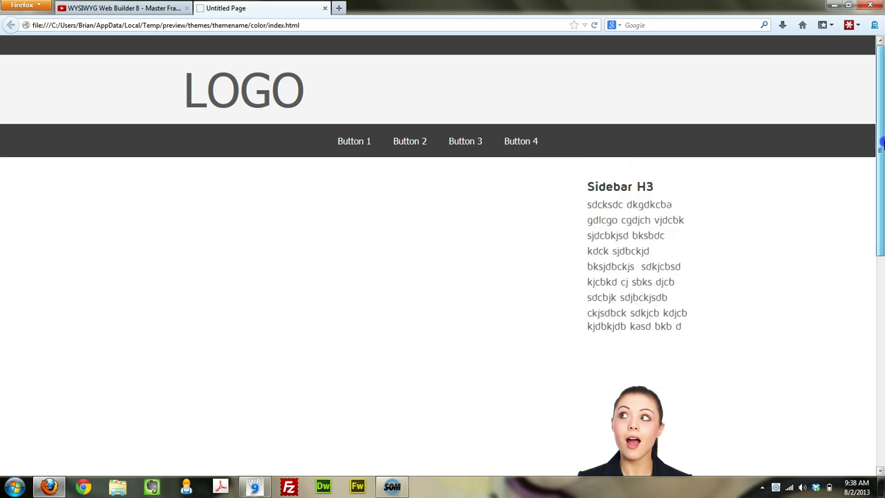
drag(882, 142, 881, 83)
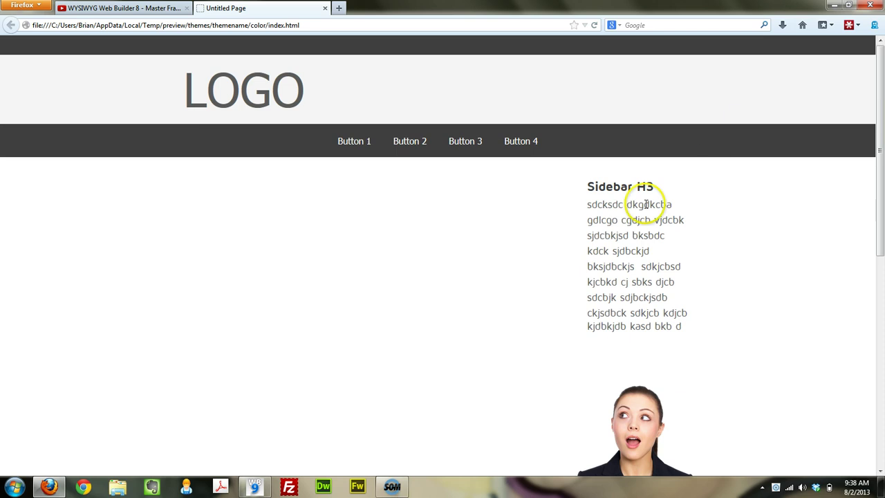
click(327, 8)
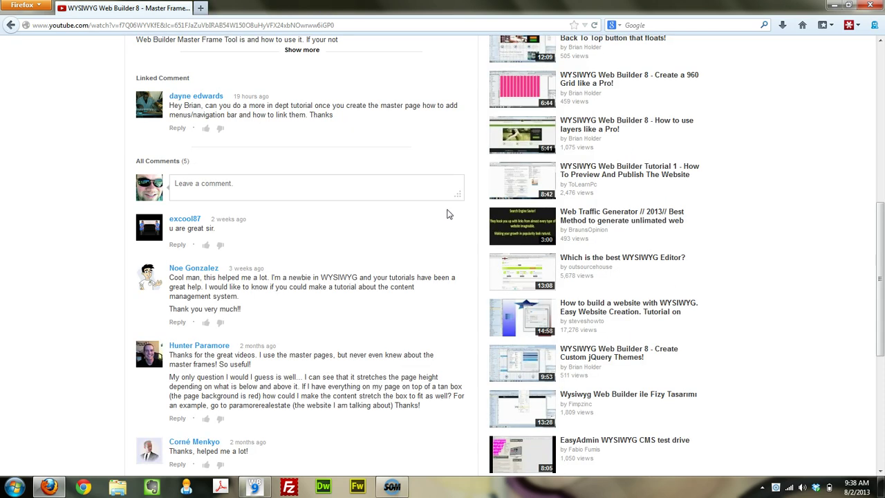
Open the WYSIWYG Web Builder tutorials page at bjholder.com/wwb/ in a new browser tab.
click(200, 10)
text(bjholder.com/)
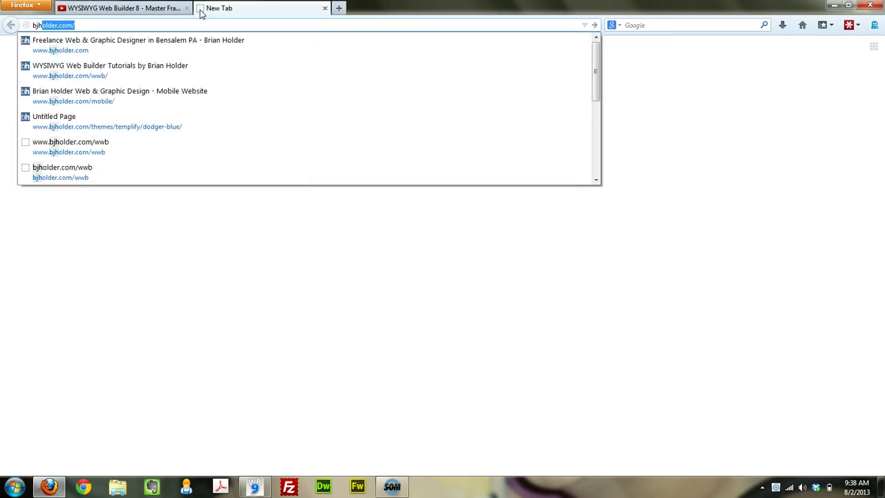
key(Return)
text(wwb/)
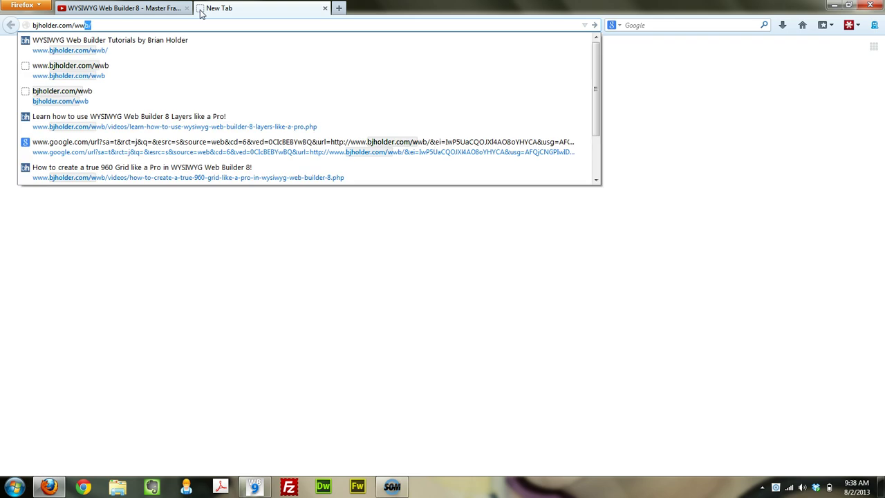
key(Return)
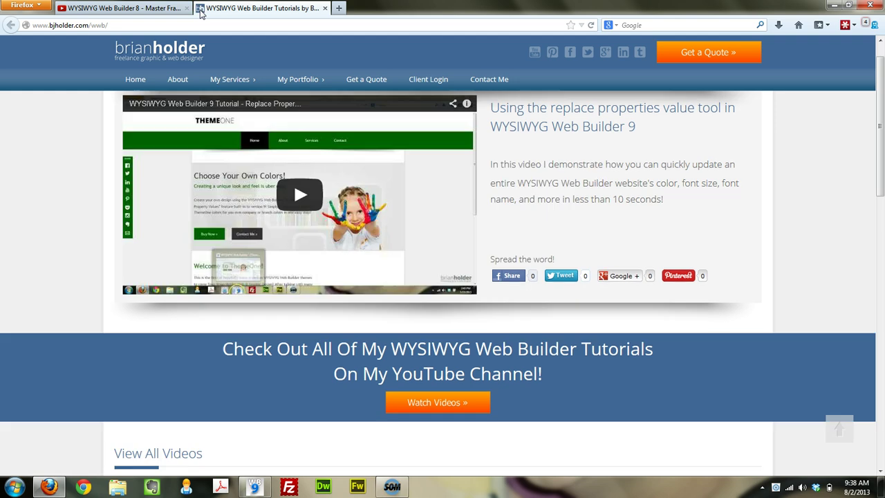
Look through the page's featured video and the grid of tutorials under View All Videos.
key(Down)
key(Down)
key(Down)
key(Down)
key(Down)
key(Down)
key(Down)
key(Down)
key(Down)
key(Down)
key(Down)
key(Down)
key(Down)
key(Down)
key(Down)
key(Down)
key(Down)
key(Down)
key(Down)
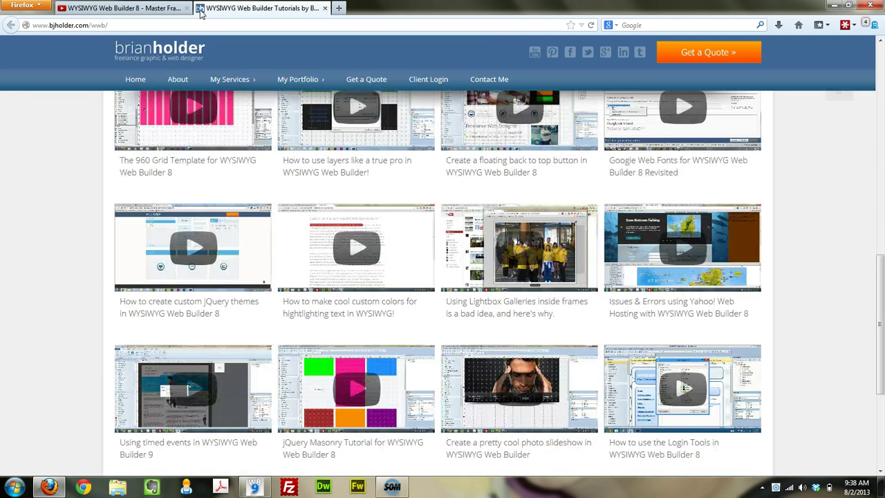
key(Up)
scroll(188, 10, up, 3)
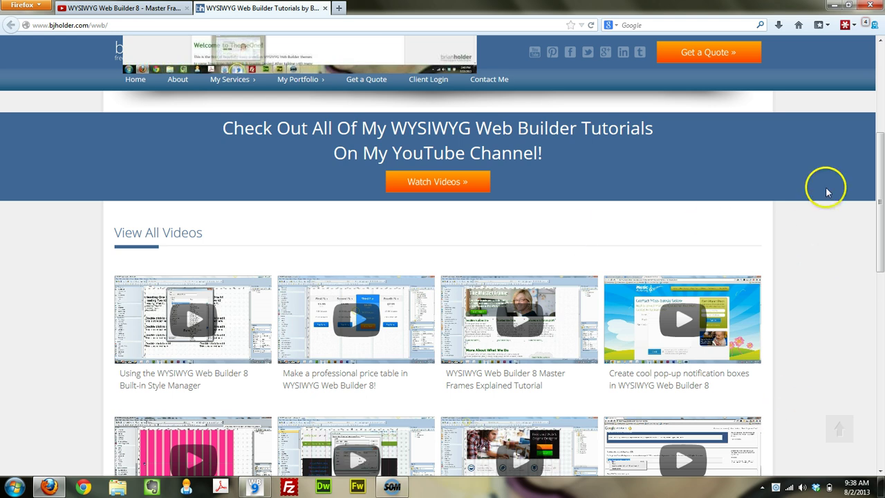
drag(881, 161, 880, 198)
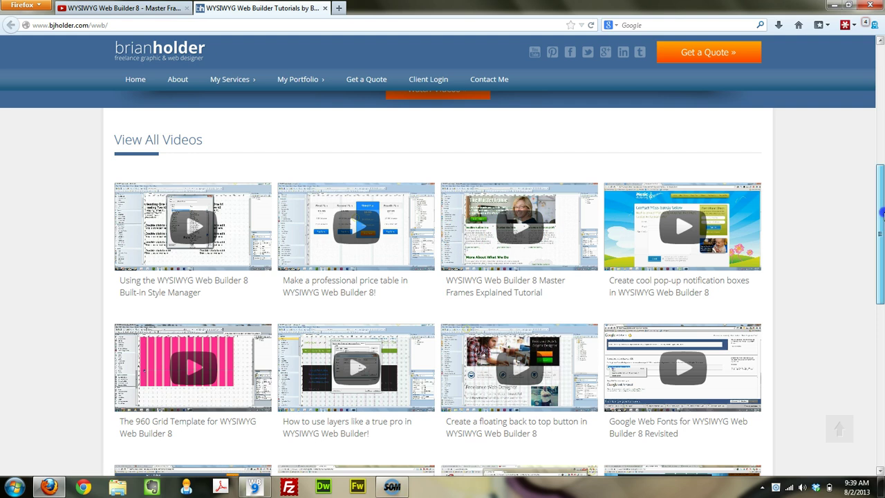
drag(879, 200, 881, 112)
scroll(836, 243, down, 5)
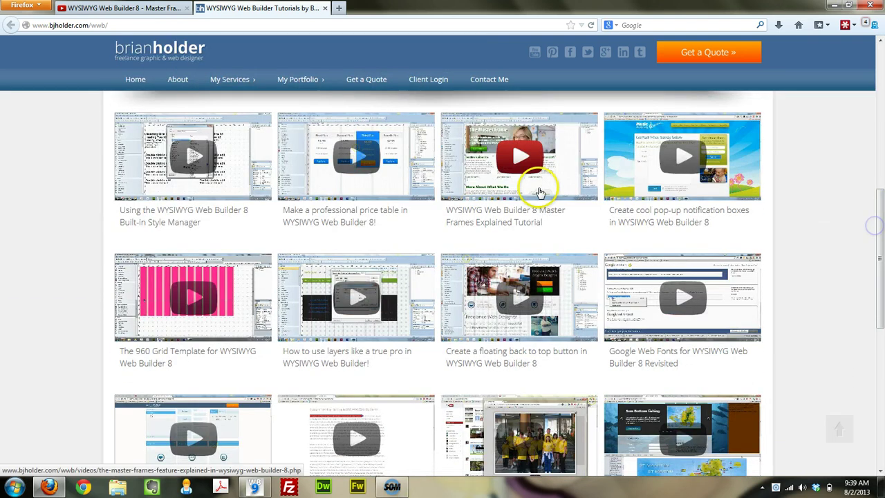
Review the page of the layers tutorial and, from its Recent Videos section, the jQuery Masonry Tutorial page.
click(380, 294)
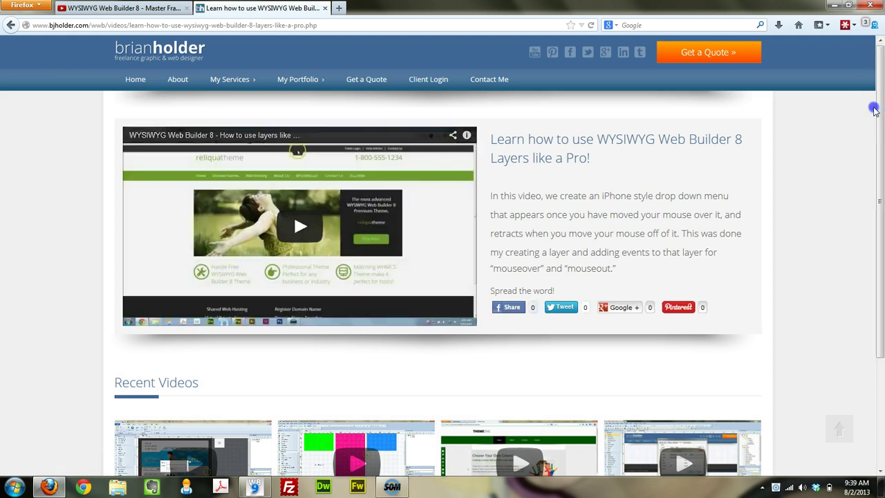
drag(872, 92, 876, 190)
click(876, 191)
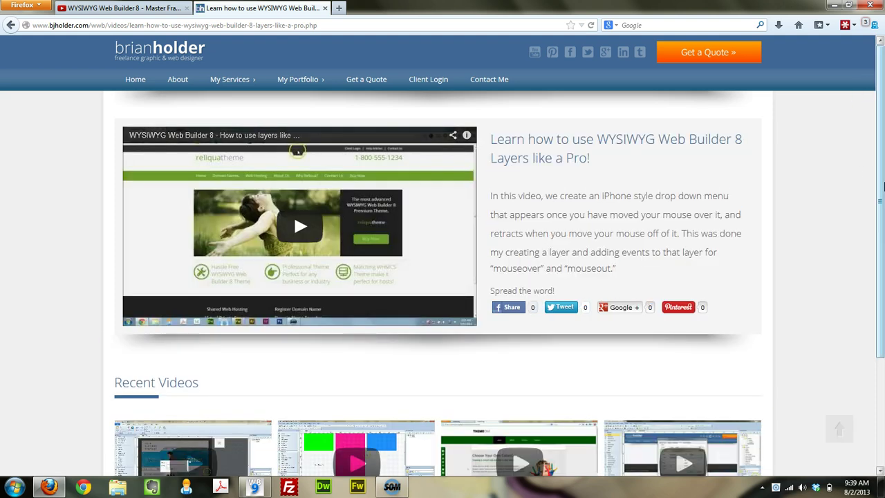
scroll(444, 278, down, 4)
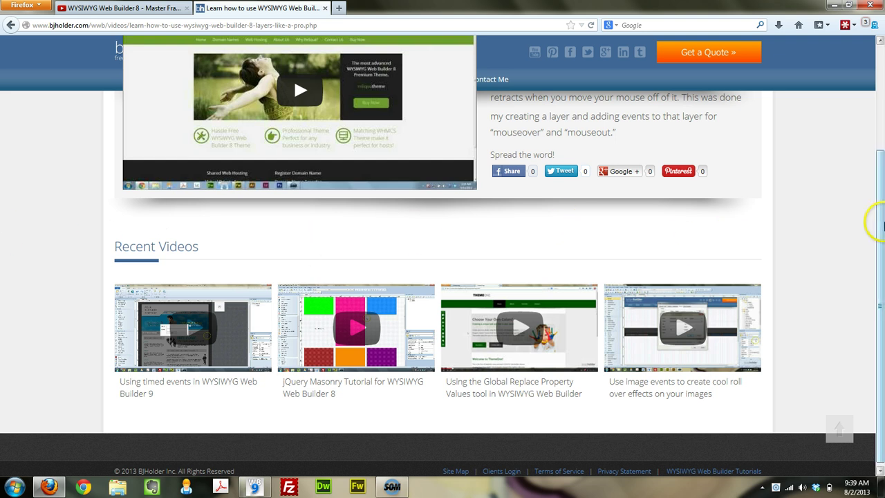
scroll(883, 223, up, 3)
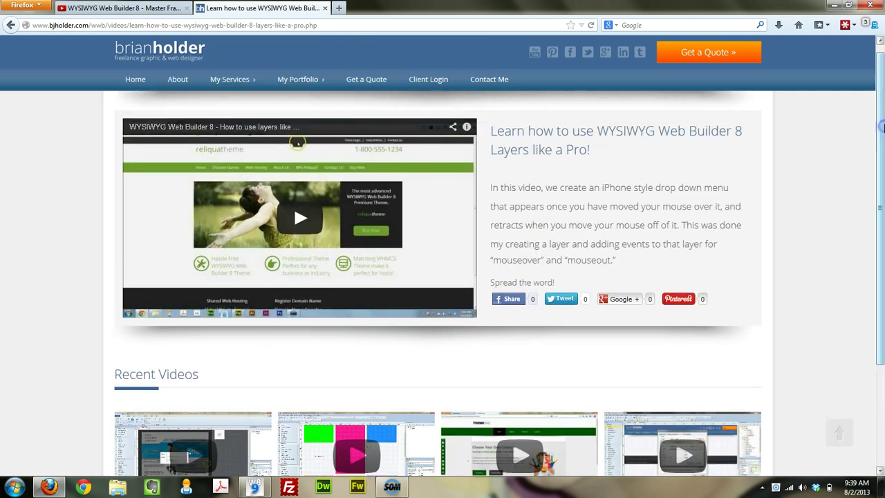
click(374, 443)
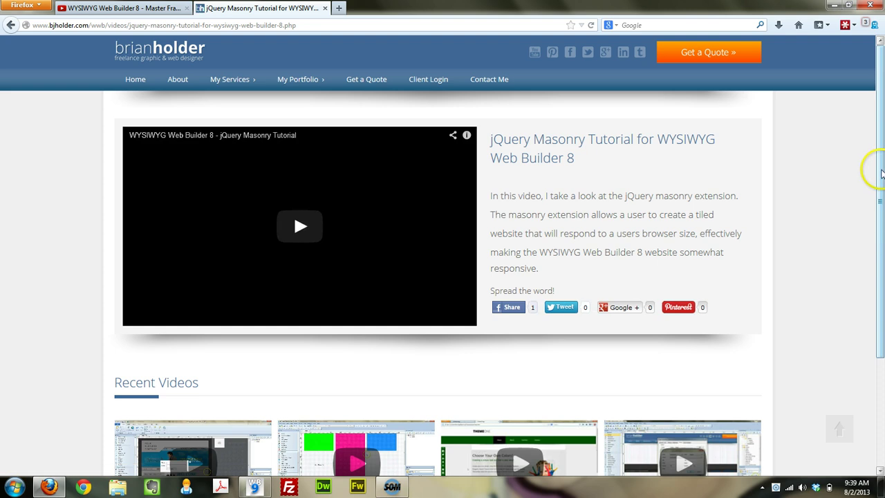
drag(881, 169, 881, 140)
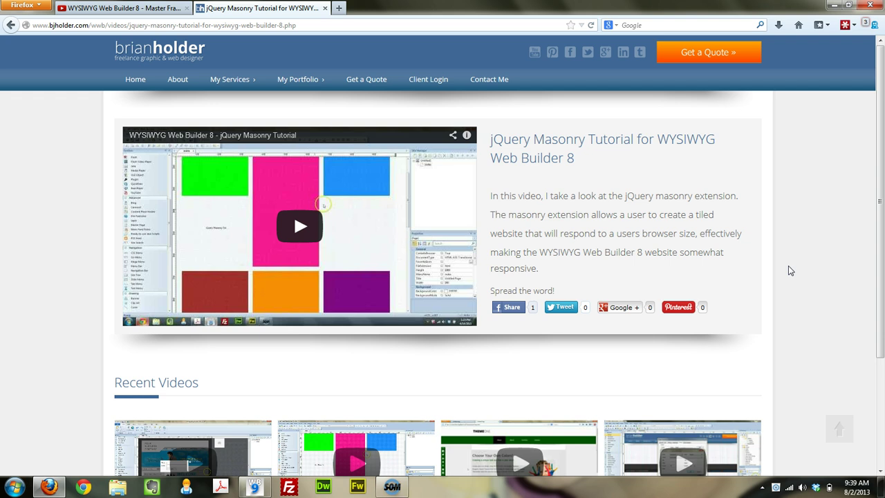
Open the site's contact page and view its message form and contact details.
click(499, 81)
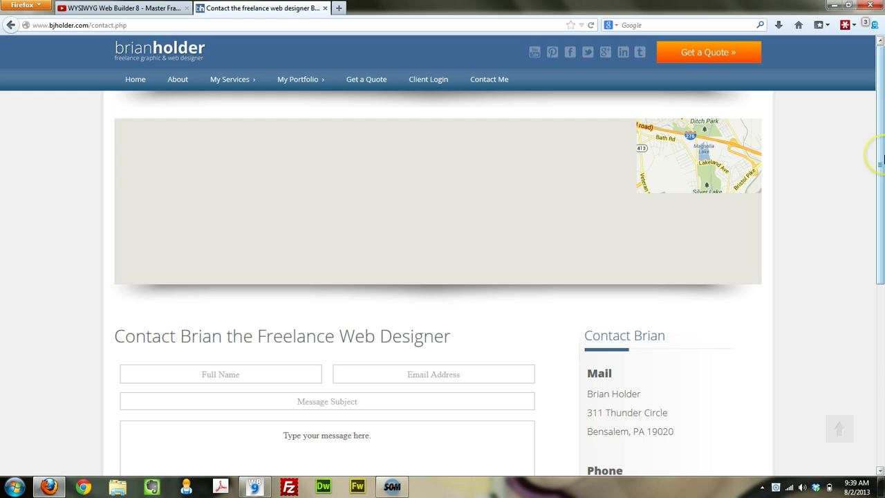
drag(879, 155, 877, 230)
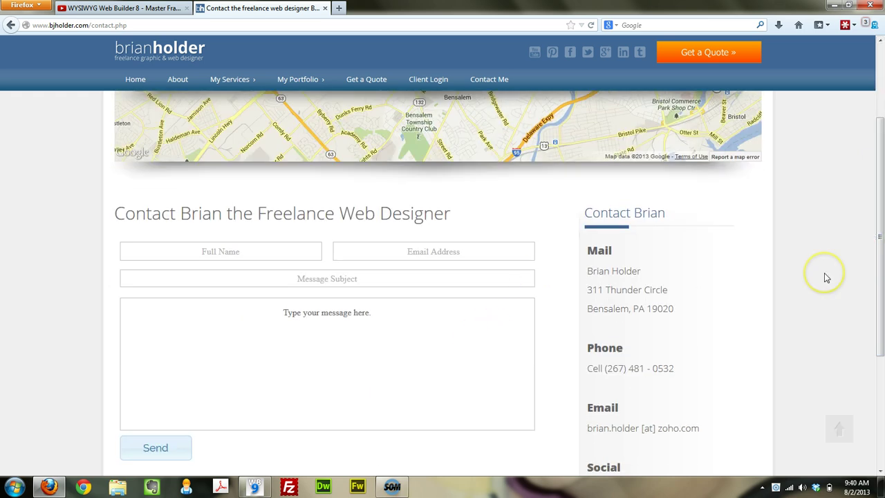